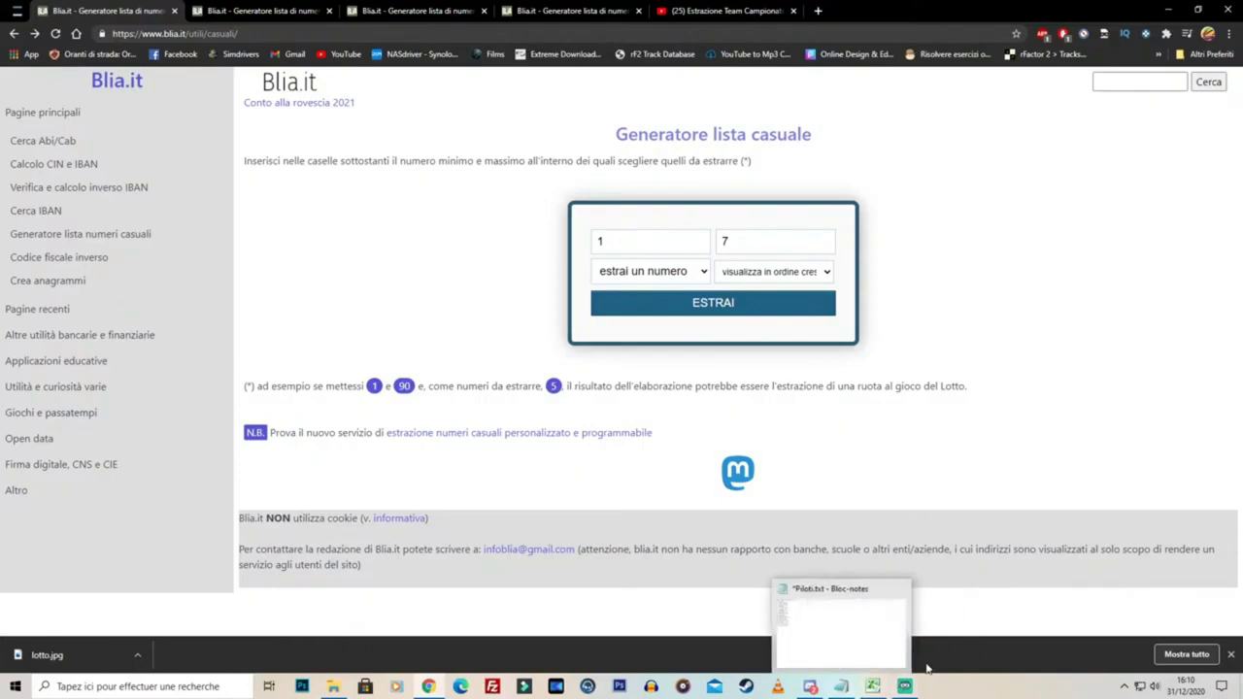
Review the random number generator pages in Chrome set up for the ranges 1–7, 8–14, 15–21 and 1–3
left_click(868, 670)
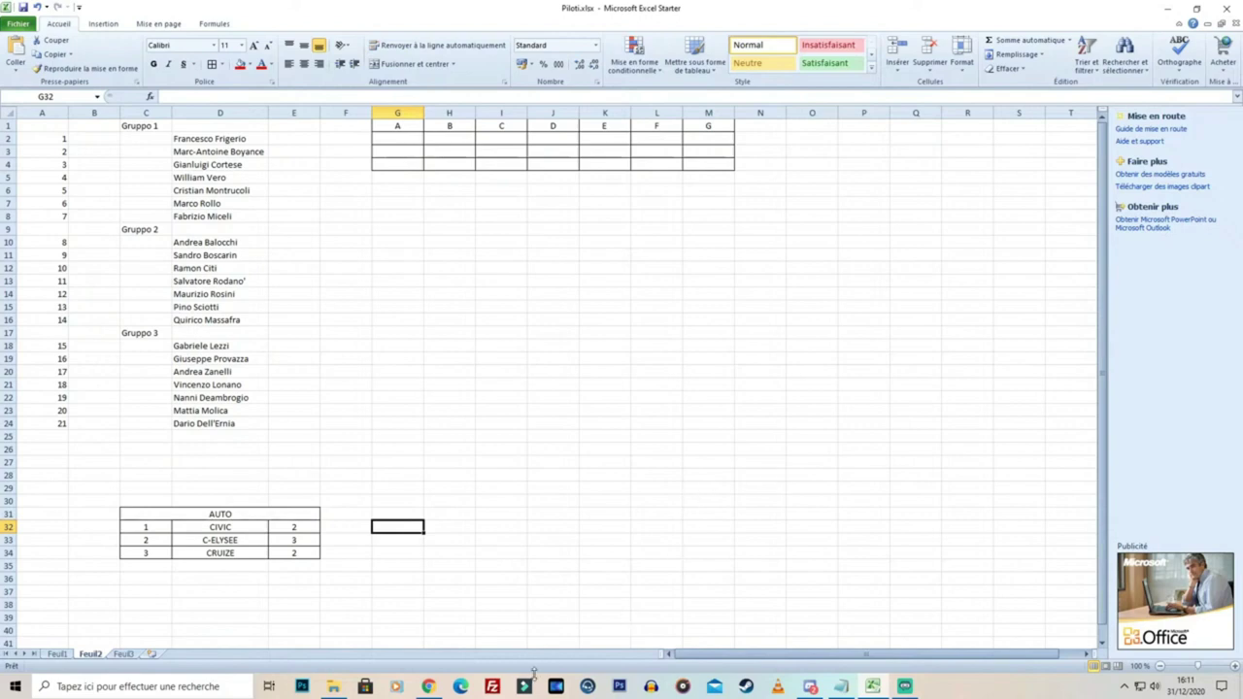
left_click(427, 687)
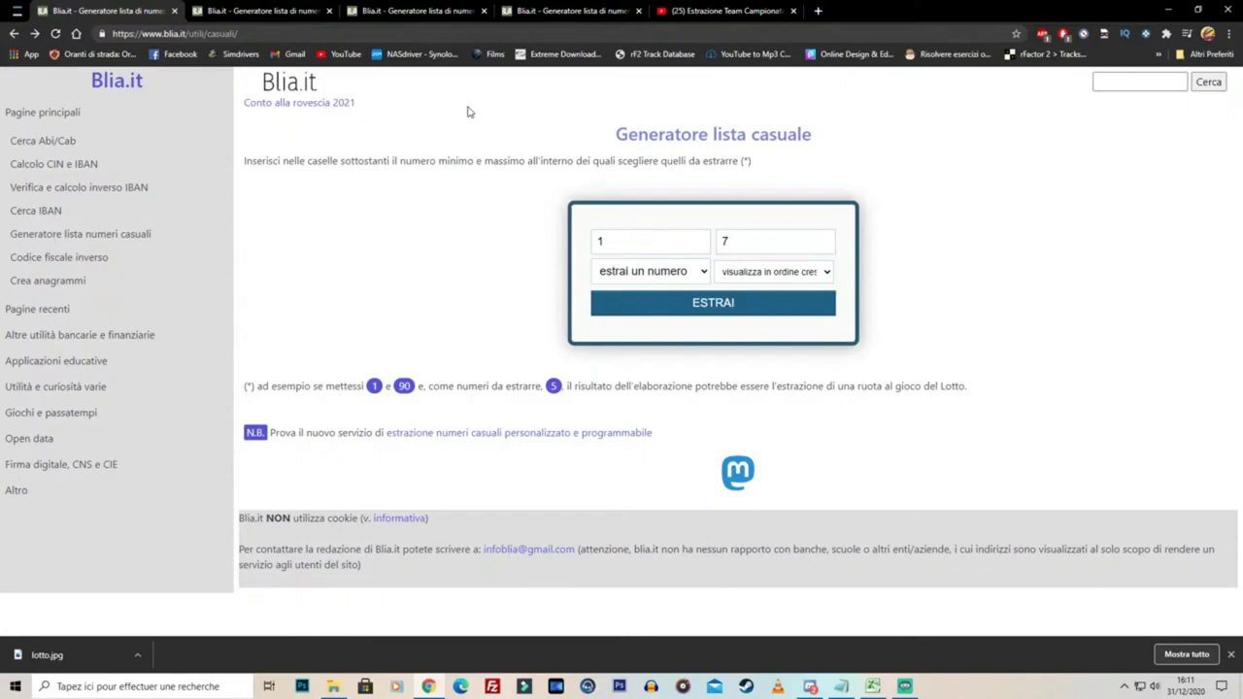
left_click(285, 11)
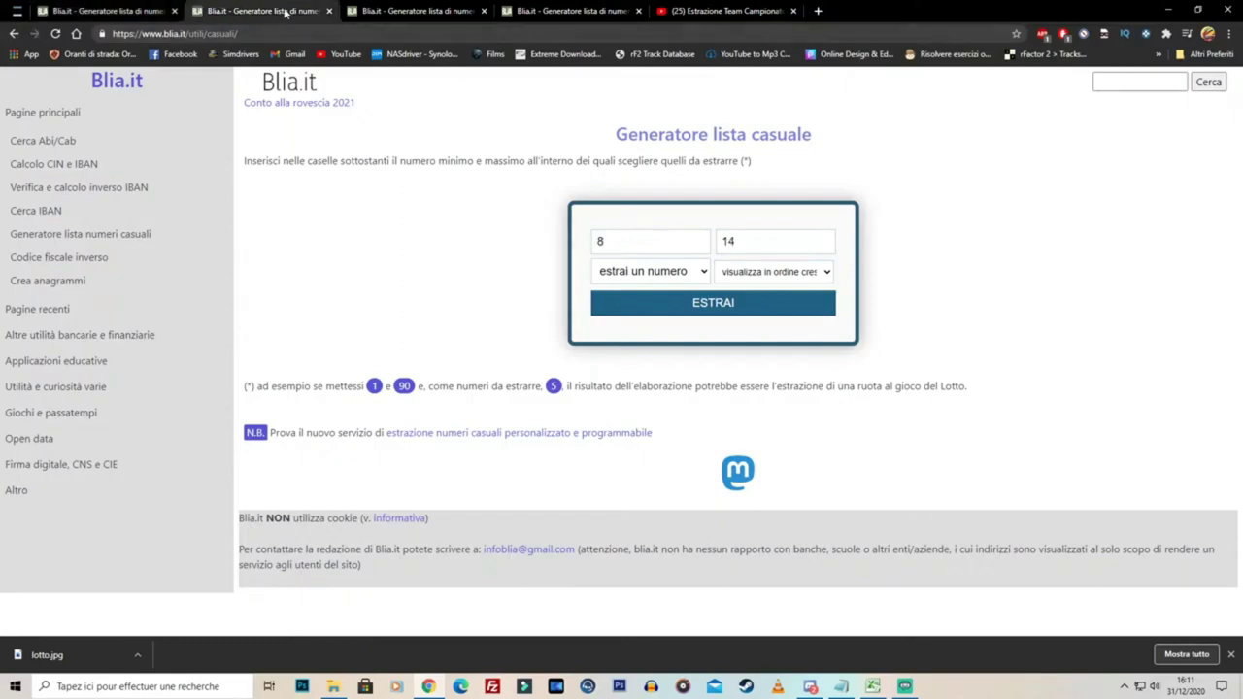
left_click(412, 10)
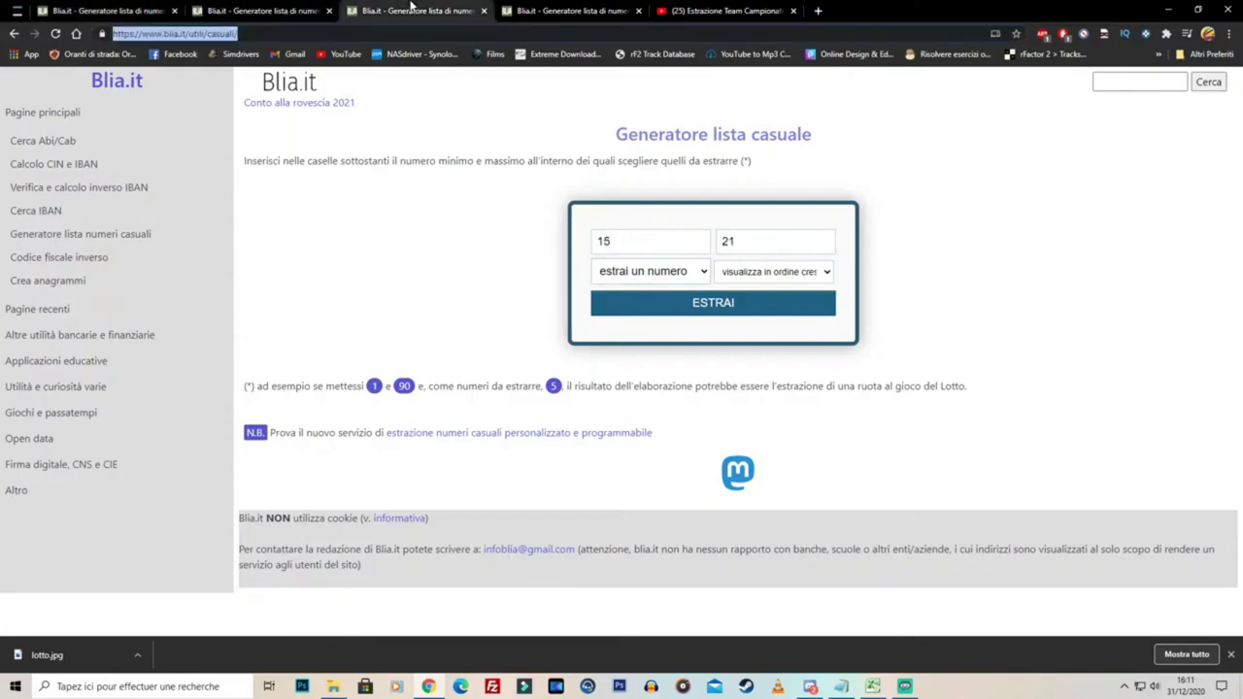
left_click(516, 12)
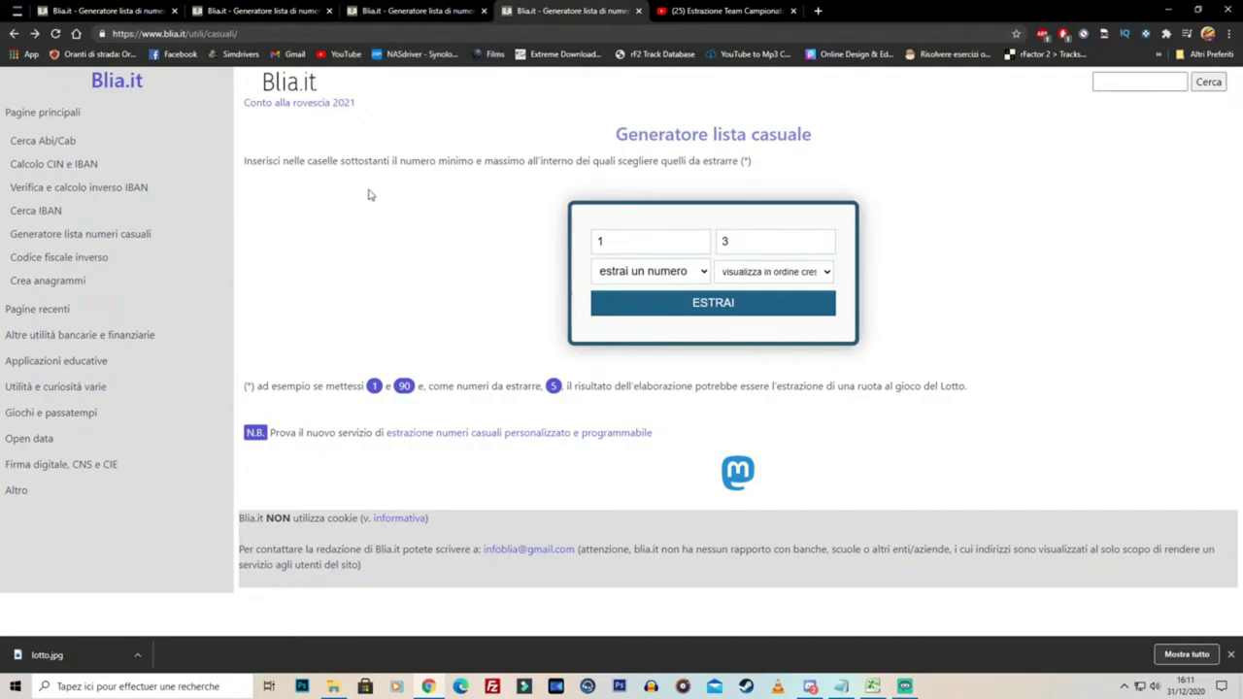
left_click(139, 12)
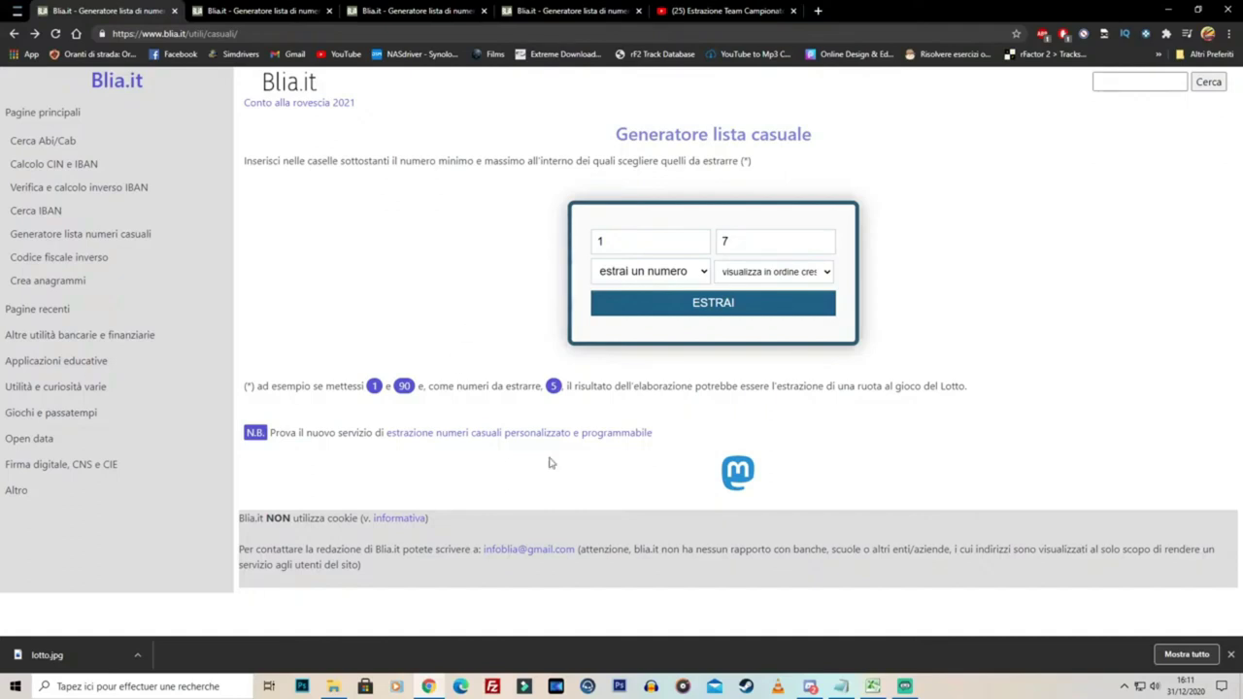
Examine the numbered Gruppo 1 driver list and the empty team table in the Excel workbook
left_click(873, 687)
left_click(401, 138)
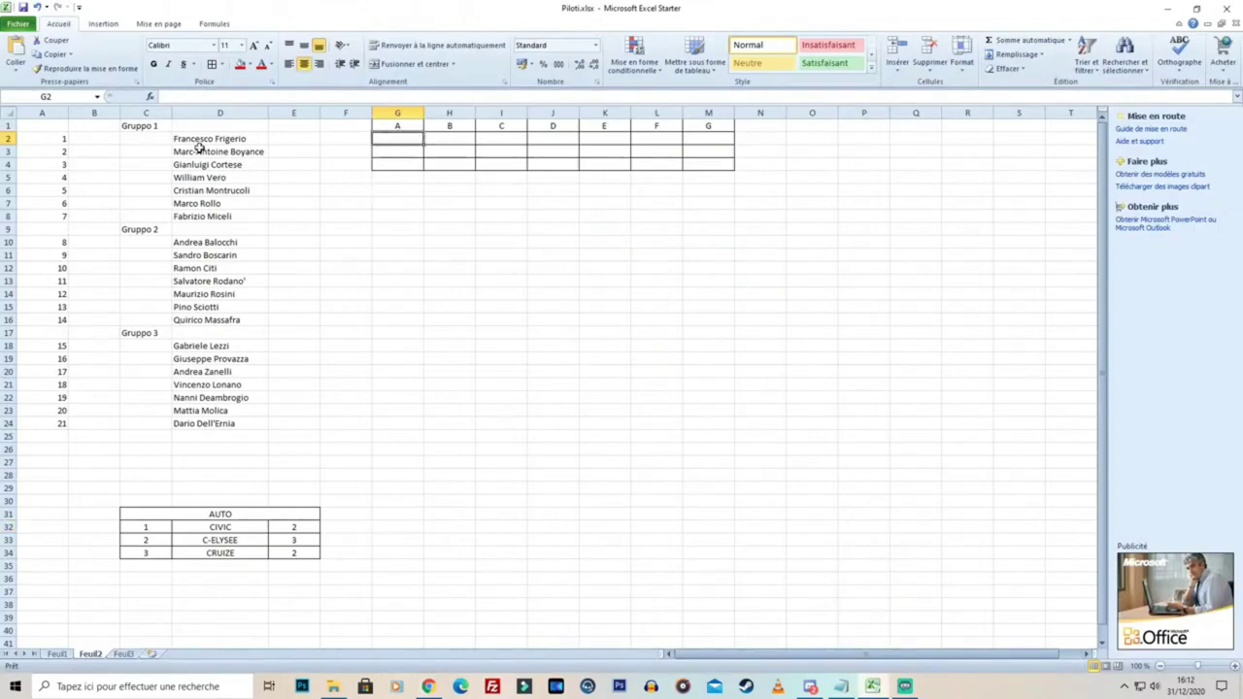
left_click_drag(200, 137, 64, 137)
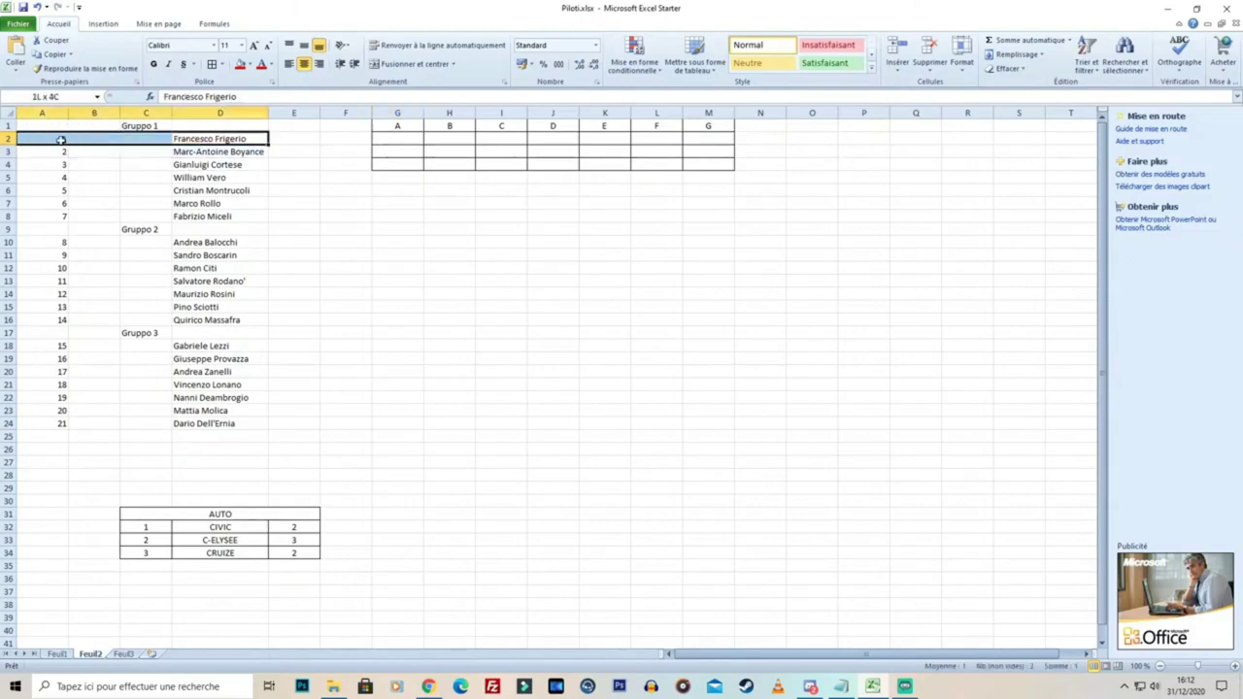
left_click(58, 139)
left_click(171, 138)
left_click(394, 218)
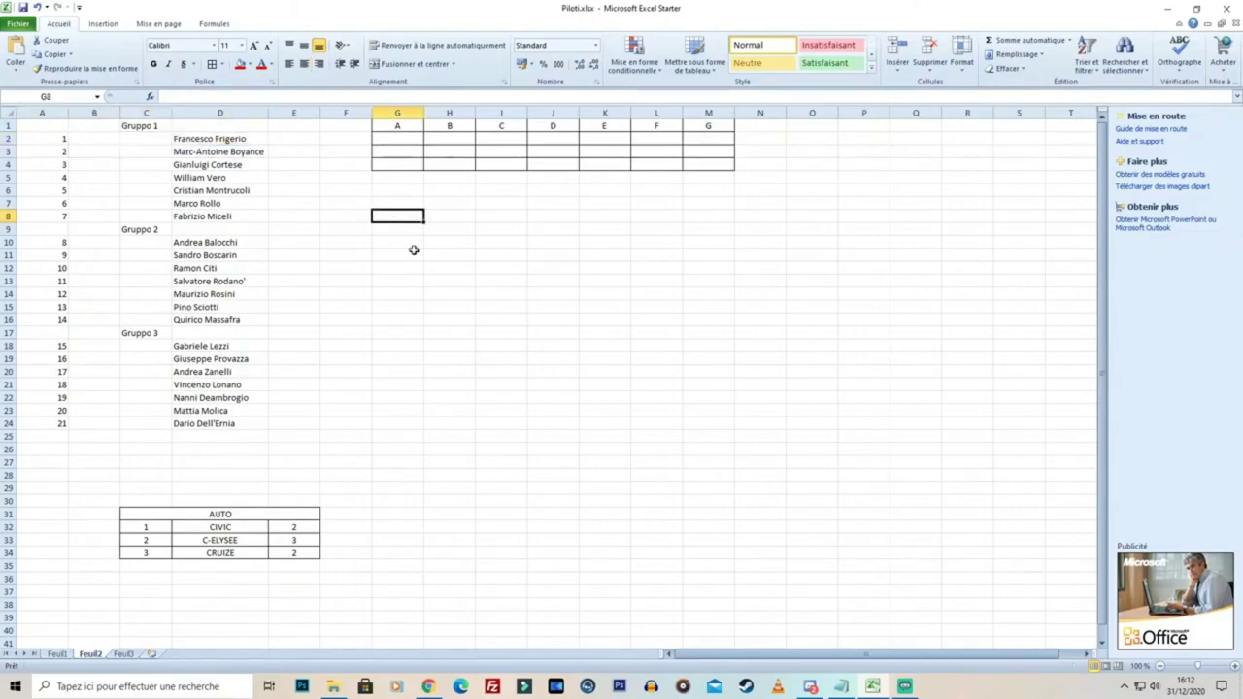
Draw a number from 1 to 7 in Chrome and enter 5 in cell G2 under team A in Excel
left_click(435, 690)
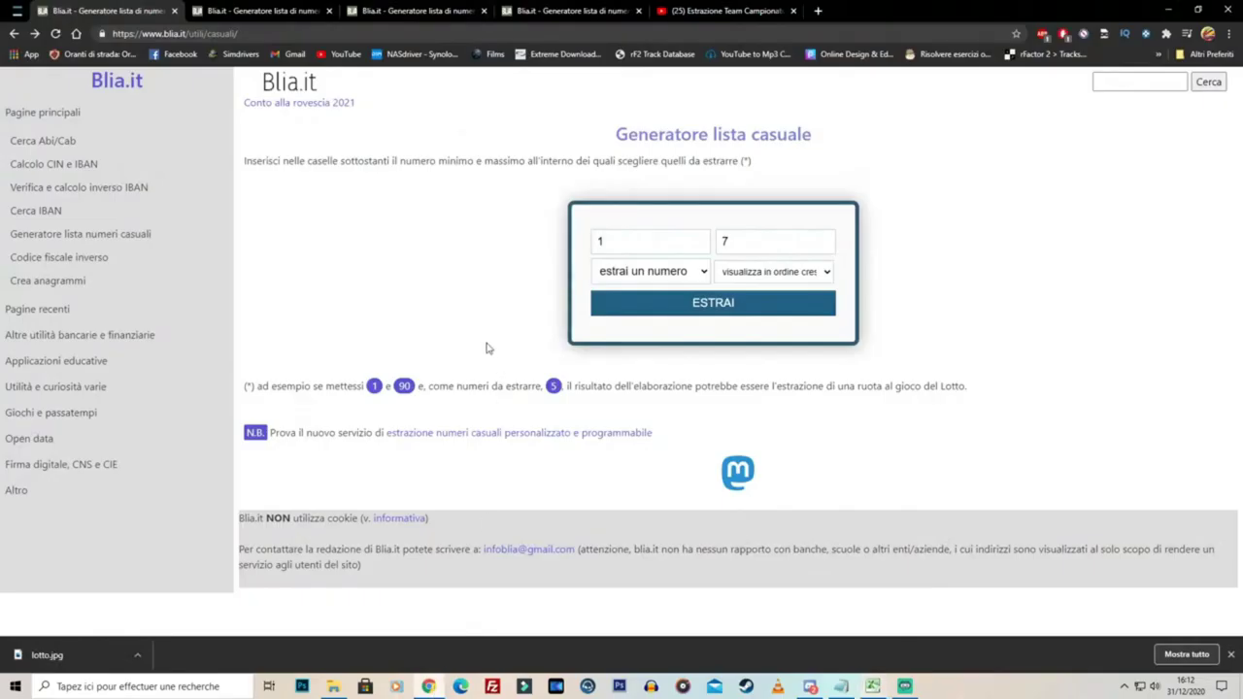
left_click(625, 306)
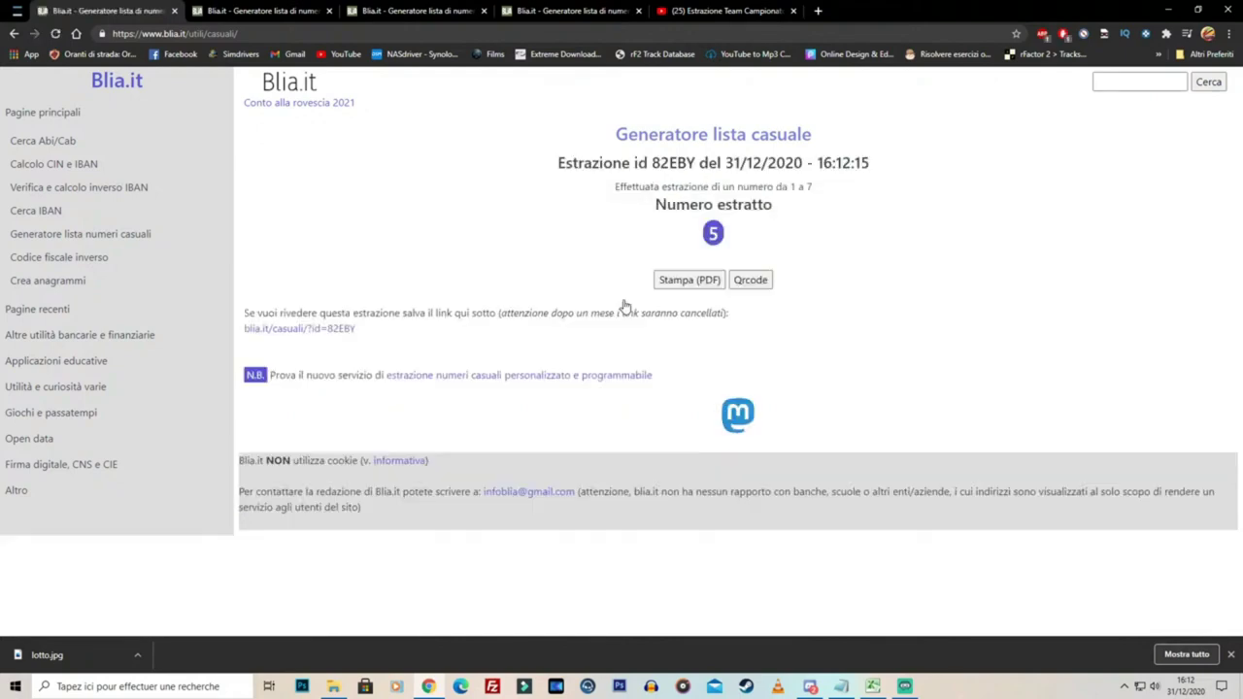
key("alt+Tab")
left_click(417, 140)
type("5")
key("Return")
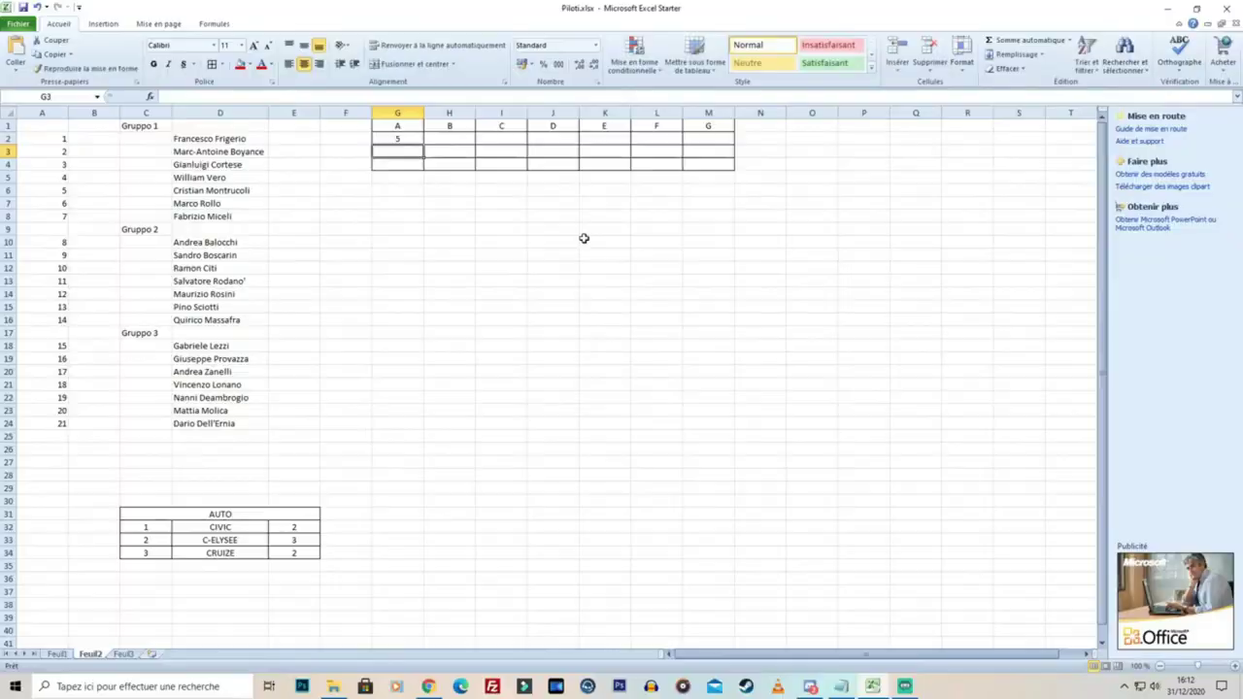
Draw a number from 8 to 14 in Chrome and enter 8 in cell G3 under team A in Excel
key("alt+Tab")
key("alt+Left")
left_click(615, 300)
key("alt+Tab")
type("8")
key("Return")
Draw a number from 15 to 21 in Chrome and enter 15 in cell G4 under team A in Excel
key("alt+Tab")
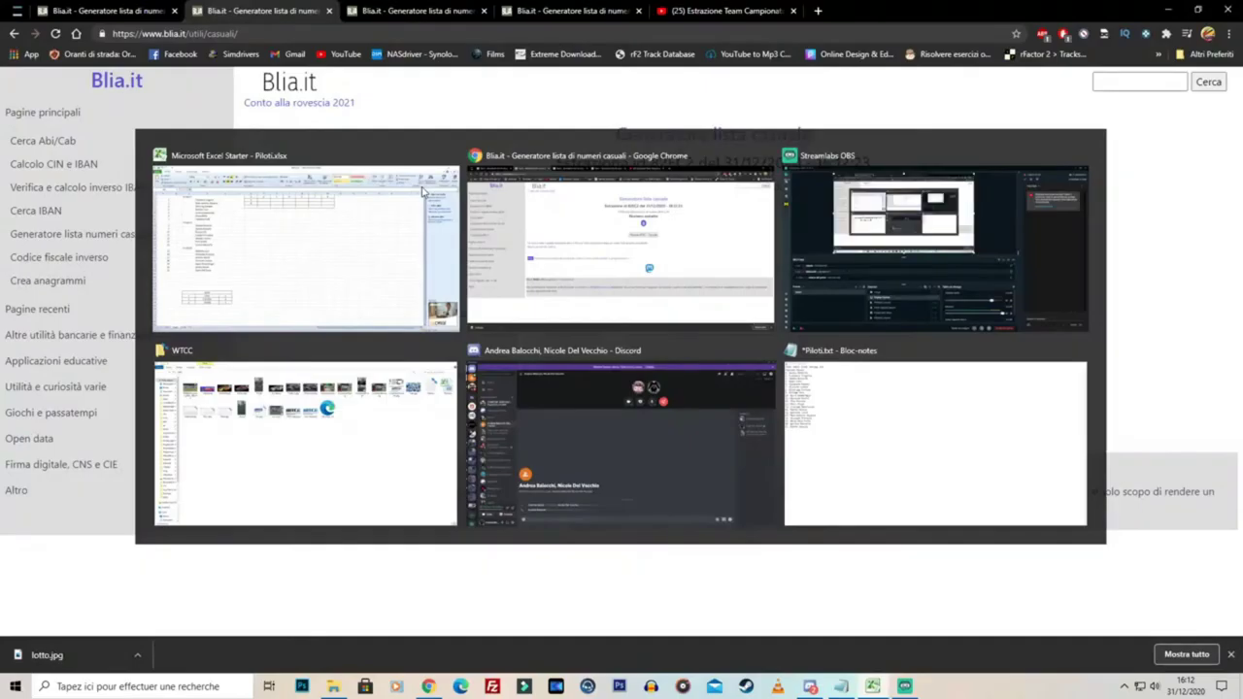
left_click(412, 15)
left_click(622, 300)
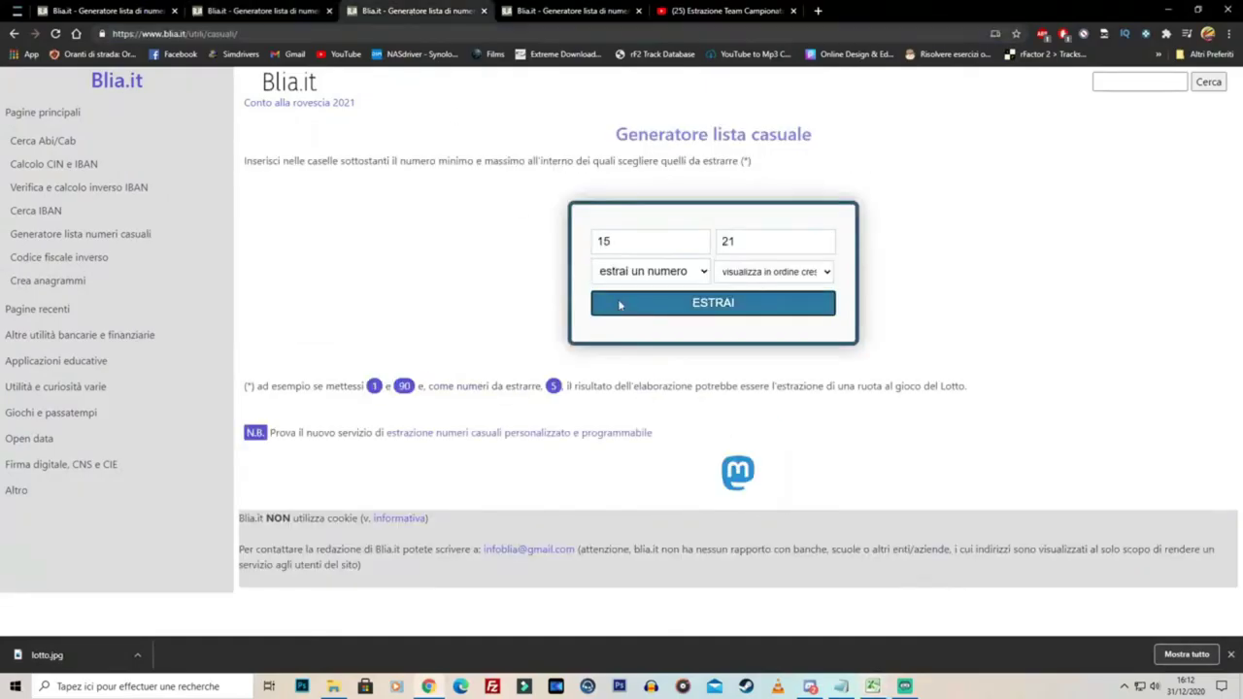
key("alt+Tab")
type("15")
key("Up")
key("Up")
key("Right")
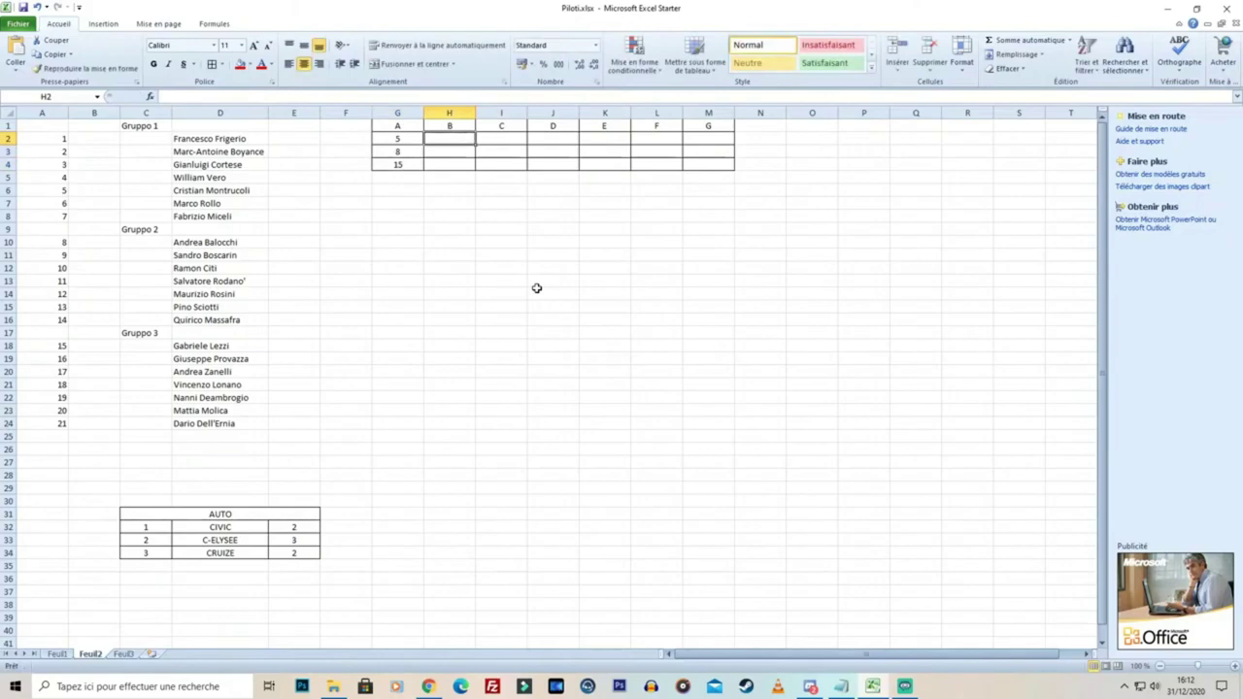
Draw a new number from 1 to 7 in Chrome and enter 6 in cell H2 under team B in Excel
key("alt+Tab")
key("ctrl+1")
key("alt+Left")
left_click(616, 309)
key("alt+Tab")
type("6")
key("Return")
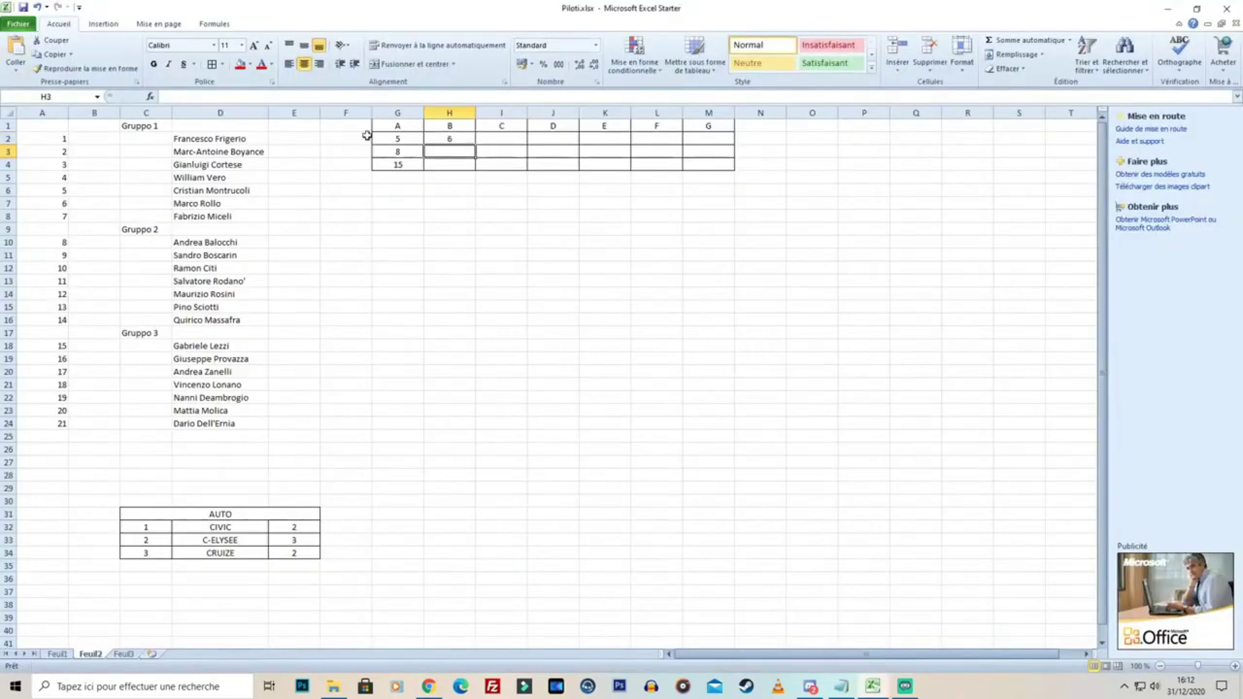
Draw from 8 to 14 in Chrome, repeating for an unused number, and enter 11 in cell H3 under team B in Excel
key("alt+Tab")
left_click(272, 10)
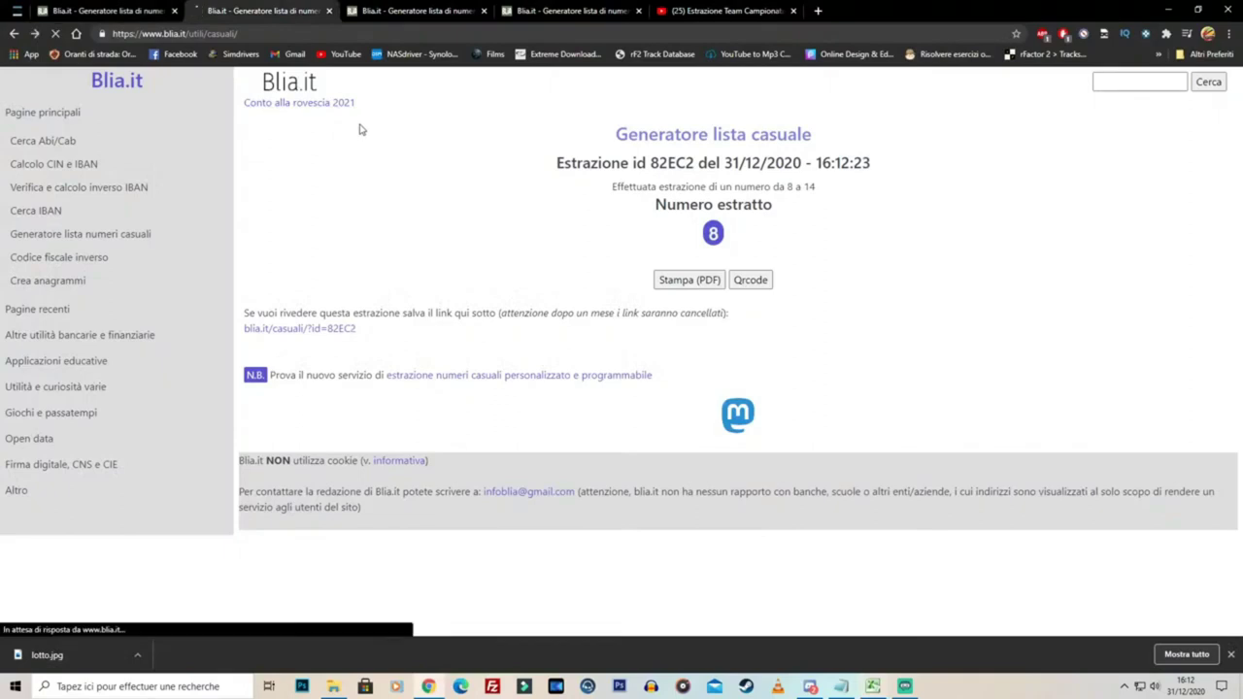
key("alt+Left")
left_click(639, 307)
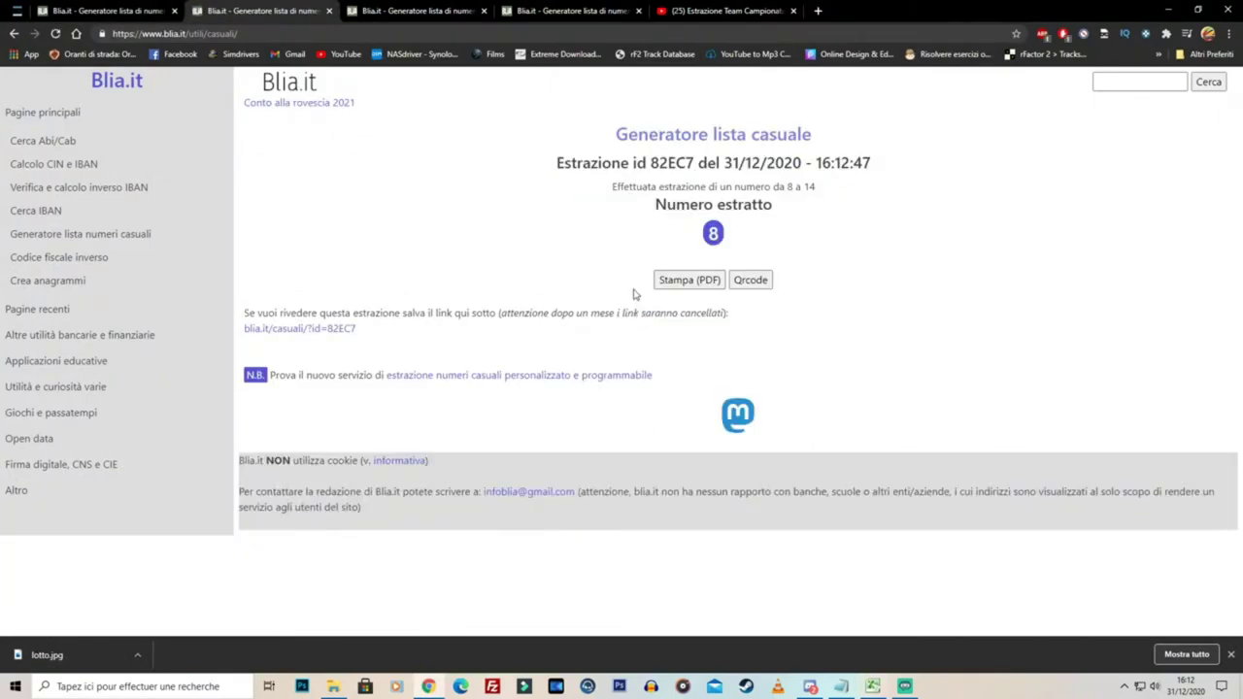
key("alt+Left")
left_click(641, 305)
key("alt+Tab")
type("11")
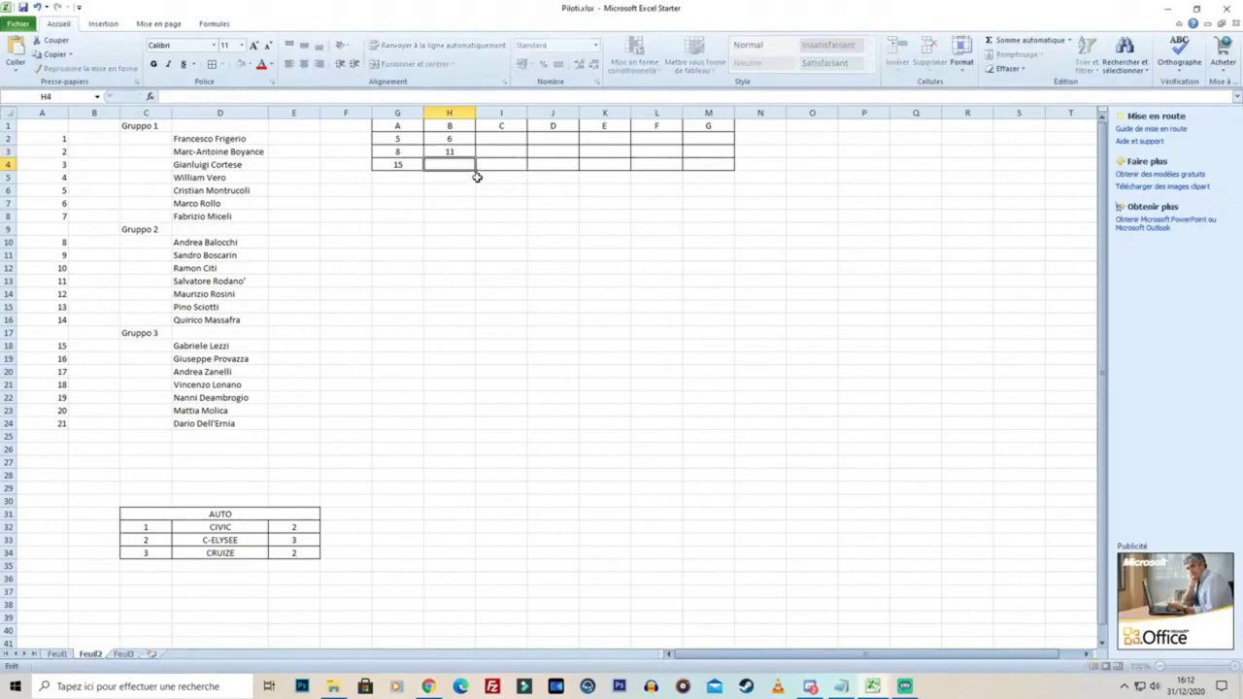
key("Return")
Draw a new number from 15 to 21 in Chrome and enter 21 in cell H4 under team B in Excel
key("alt+Tab")
left_click(413, 11)
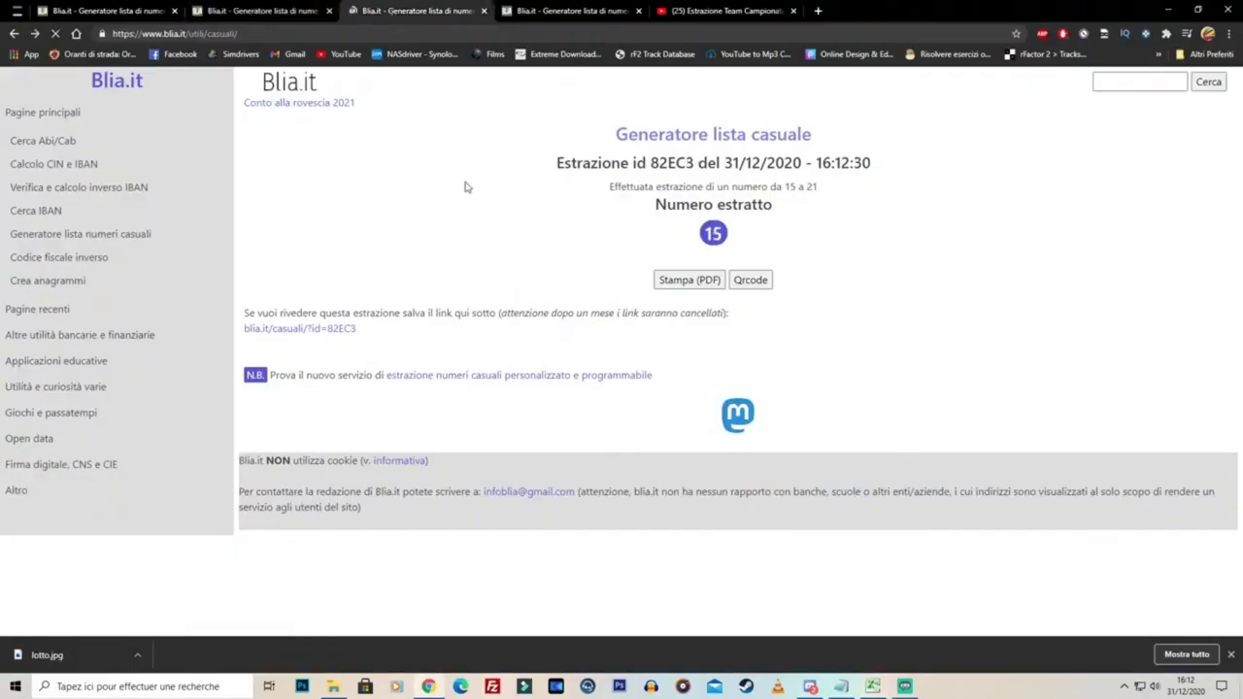
key("alt+Left")
left_click(652, 308)
key("alt+Tab")
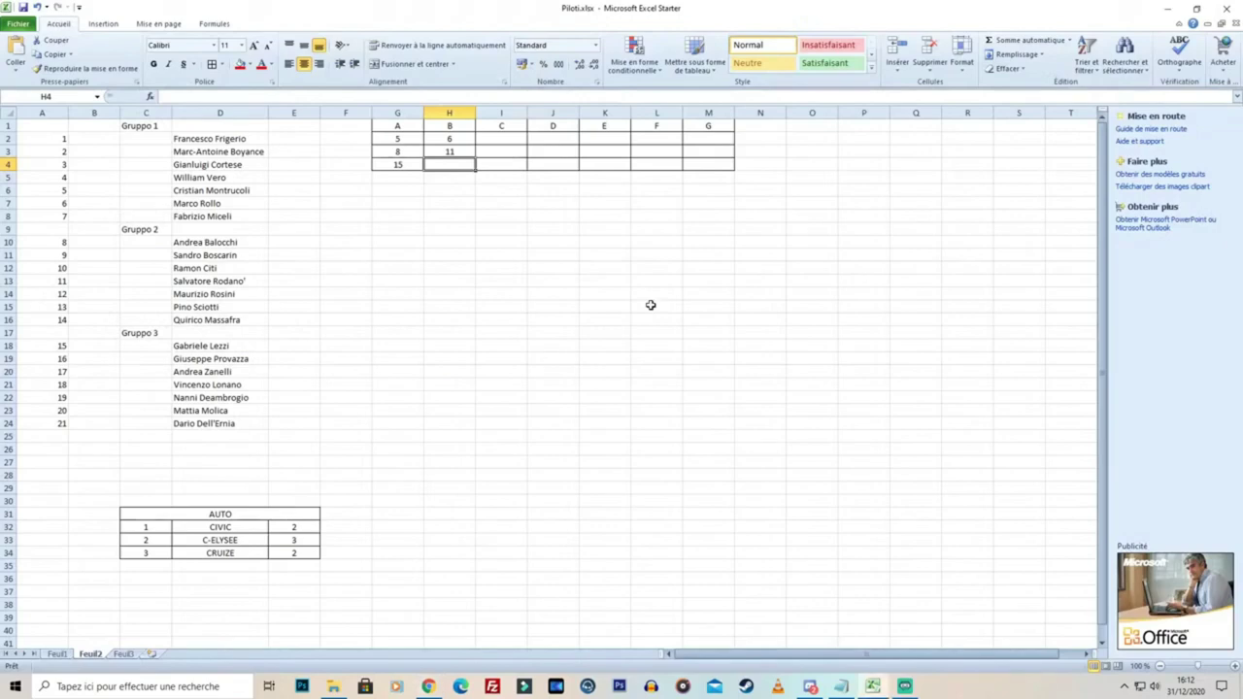
type("21")
key("Up")
key("Up")
key("Right")
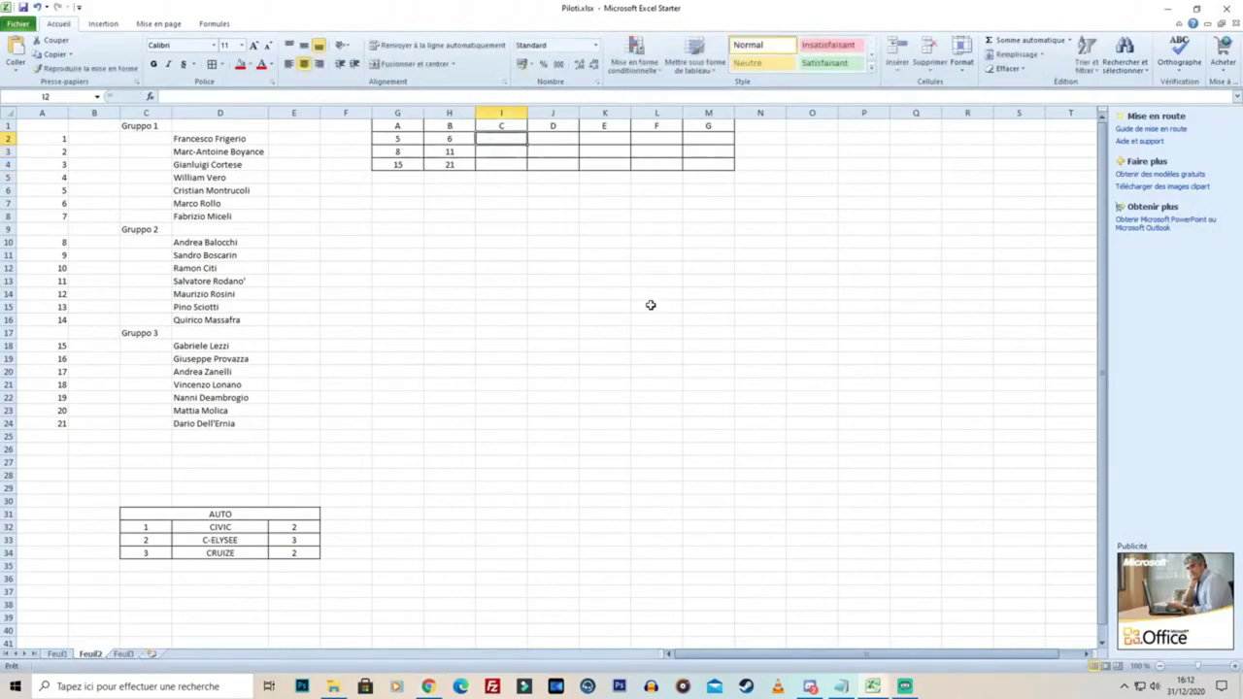
Draw another number from 1 to 7 in Chrome and enter 3 in cell I2 under team C in Excel
key("alt+Tab")
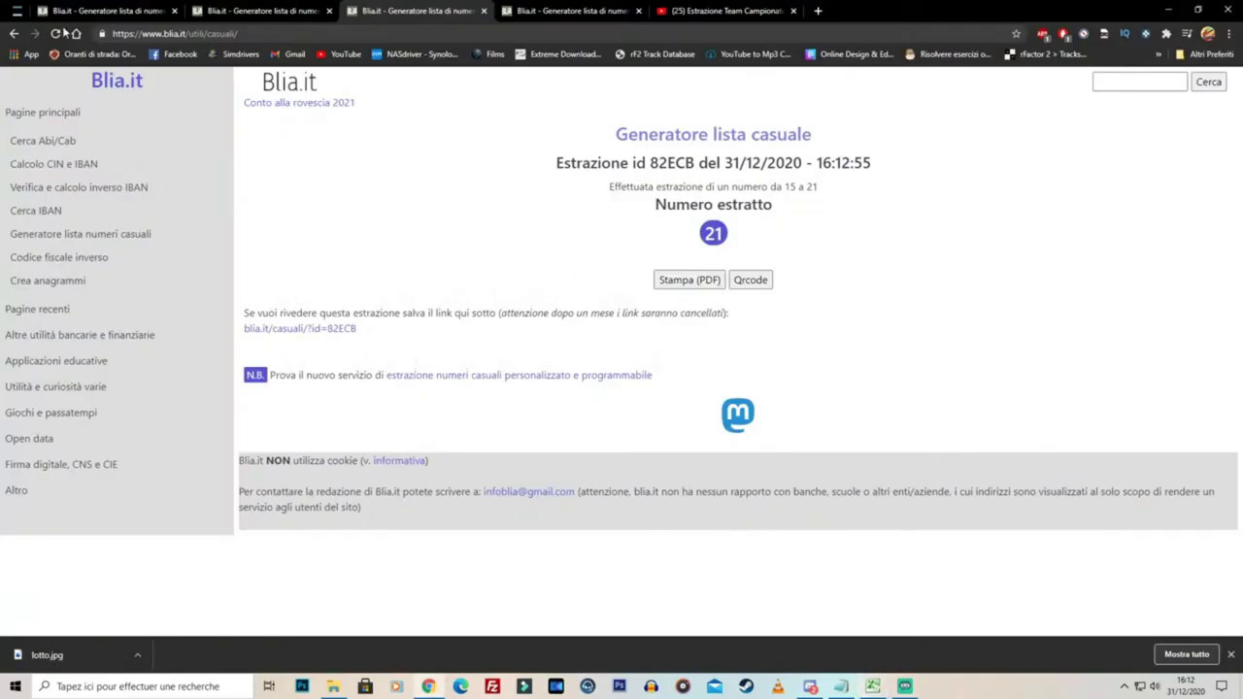
left_click(83, 12)
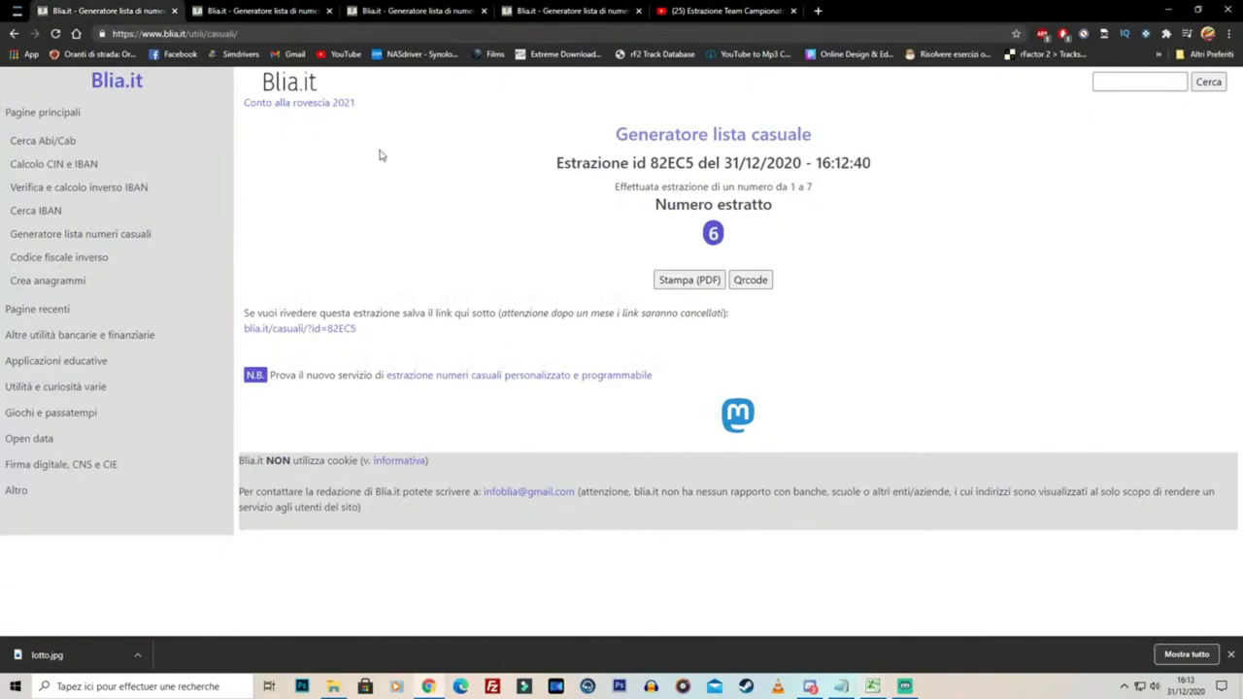
key("F5")
left_click(614, 303)
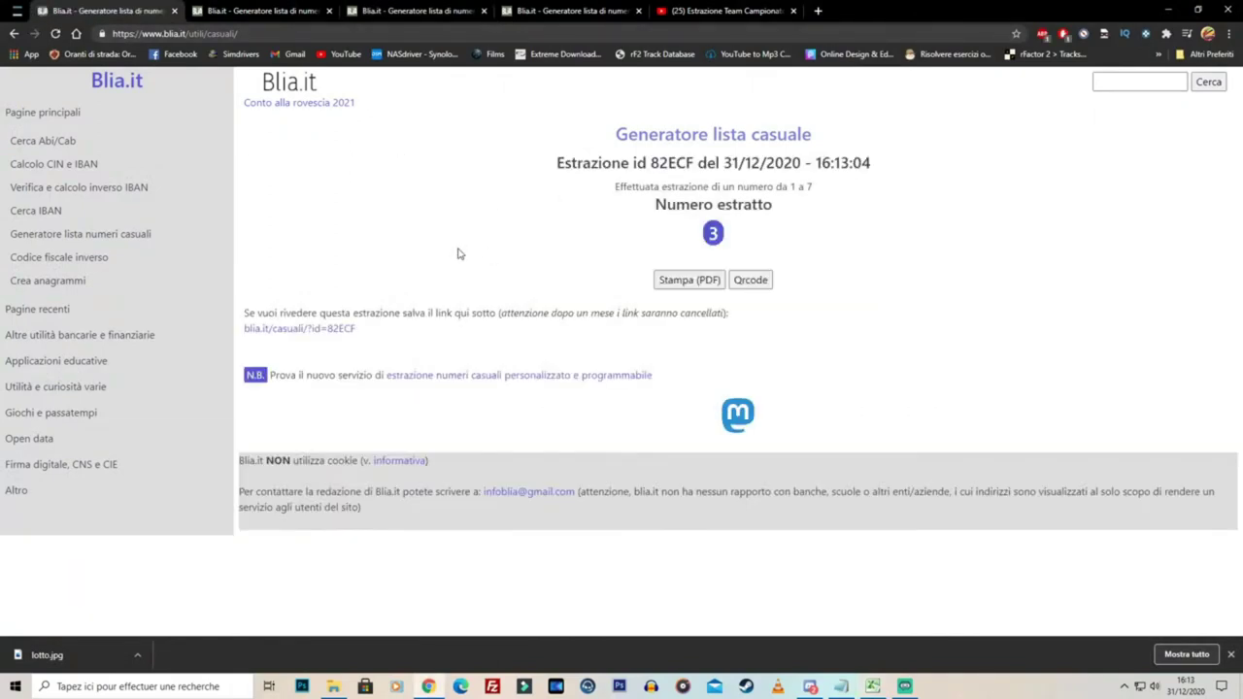
key("alt+Tab")
type("6")
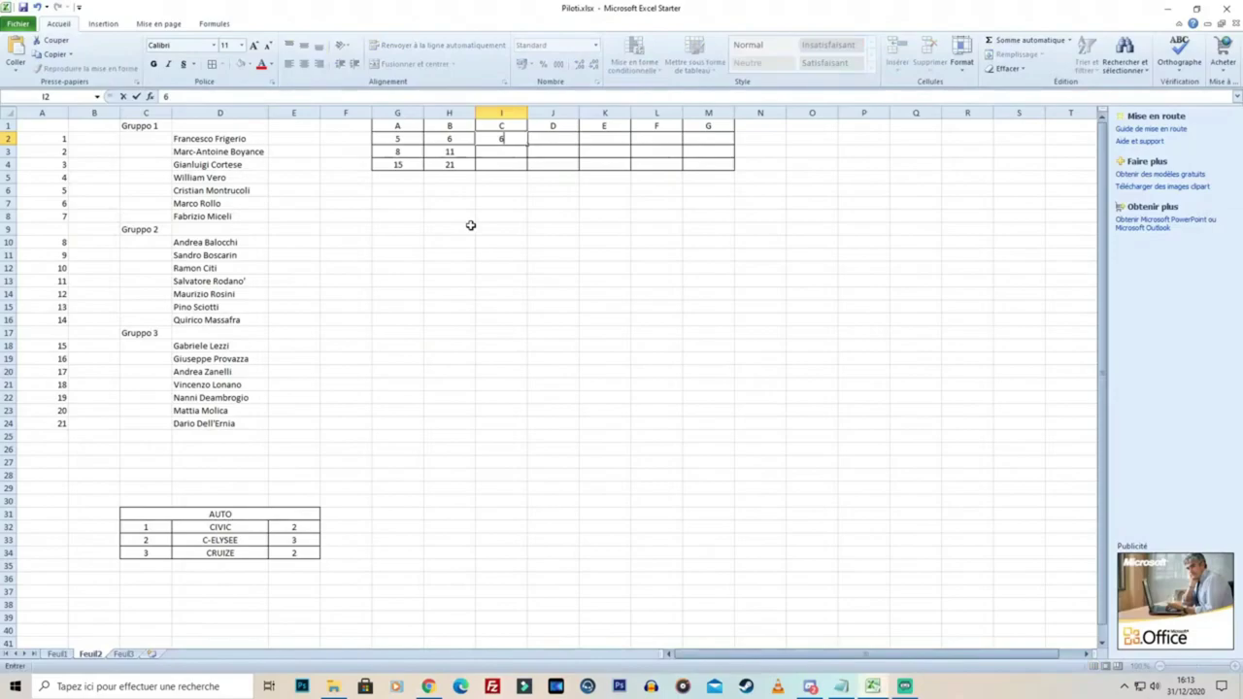
type("3")
key("Return")
Draw from 8 to 14 in Chrome, repeating for an unused number, and enter 14 in cell I3 under team C in Excel
key("alt+Tab")
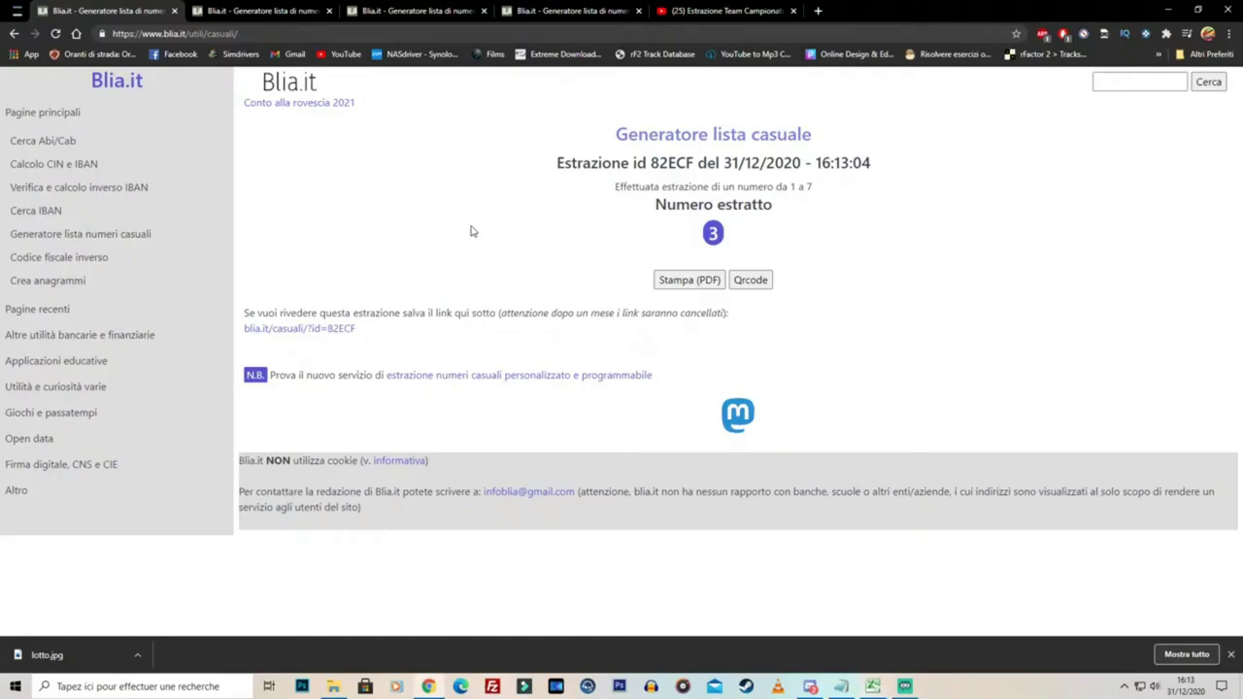
left_click(256, 12)
key("alt+Left")
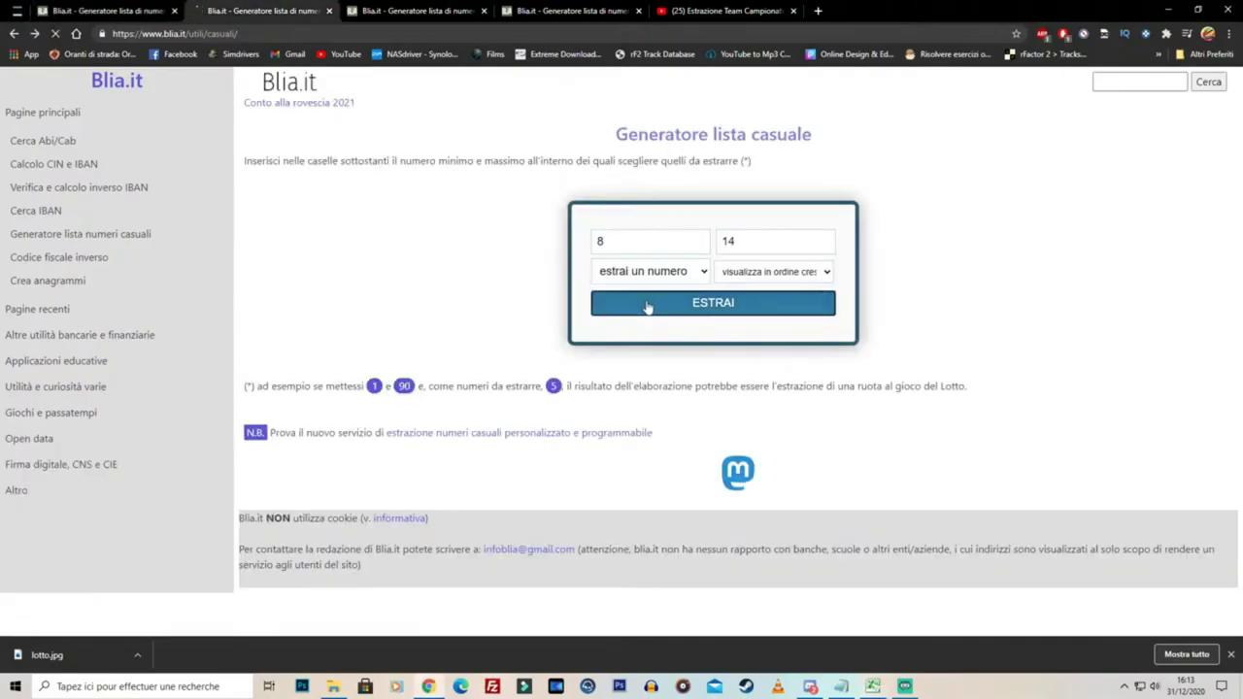
left_click(647, 305)
key("alt+Tab")
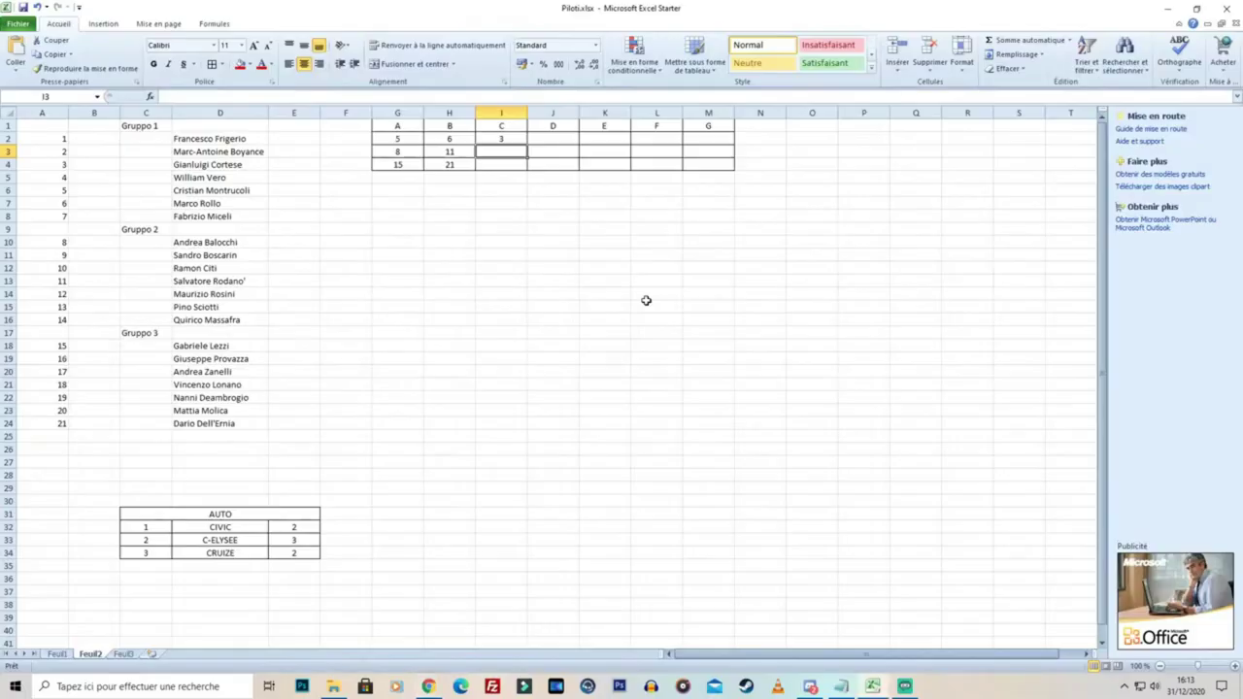
key("alt+Tab")
key("alt+Left")
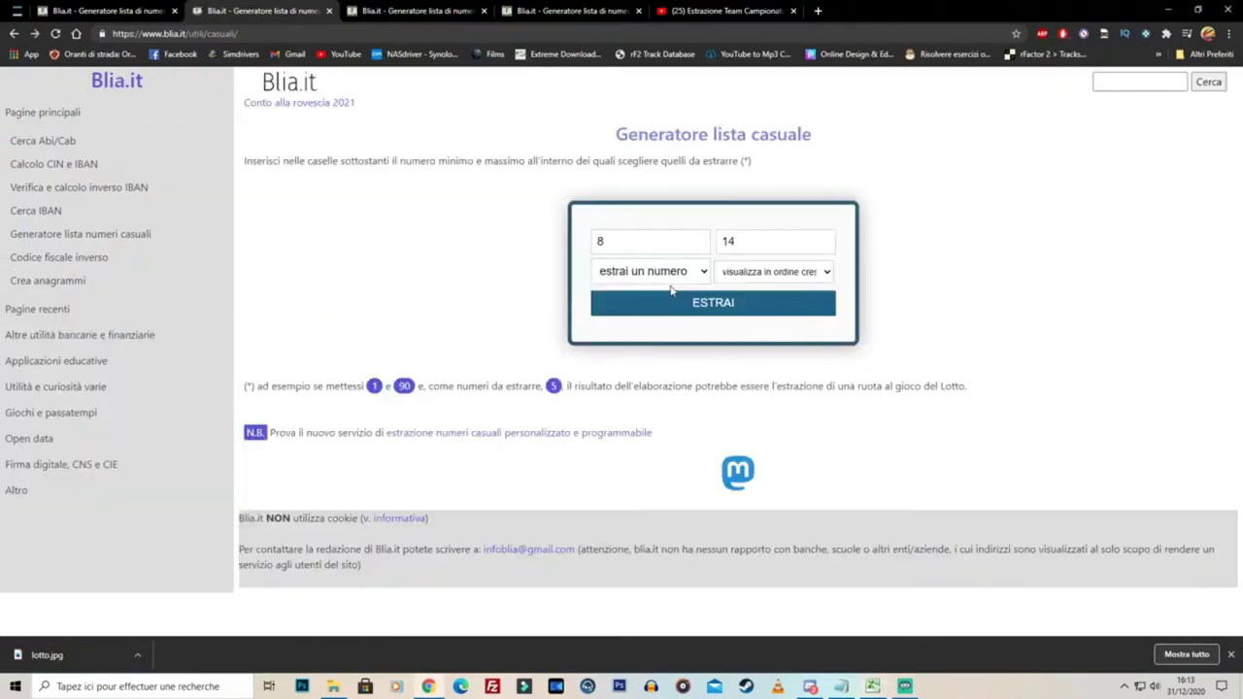
left_click(659, 308)
key("alt+Tab")
type("1")
key("Return")
Draw another number from 15 to 21 in Chrome and enter 20 in cell I4 under team C in Excel
key("alt+Tab")
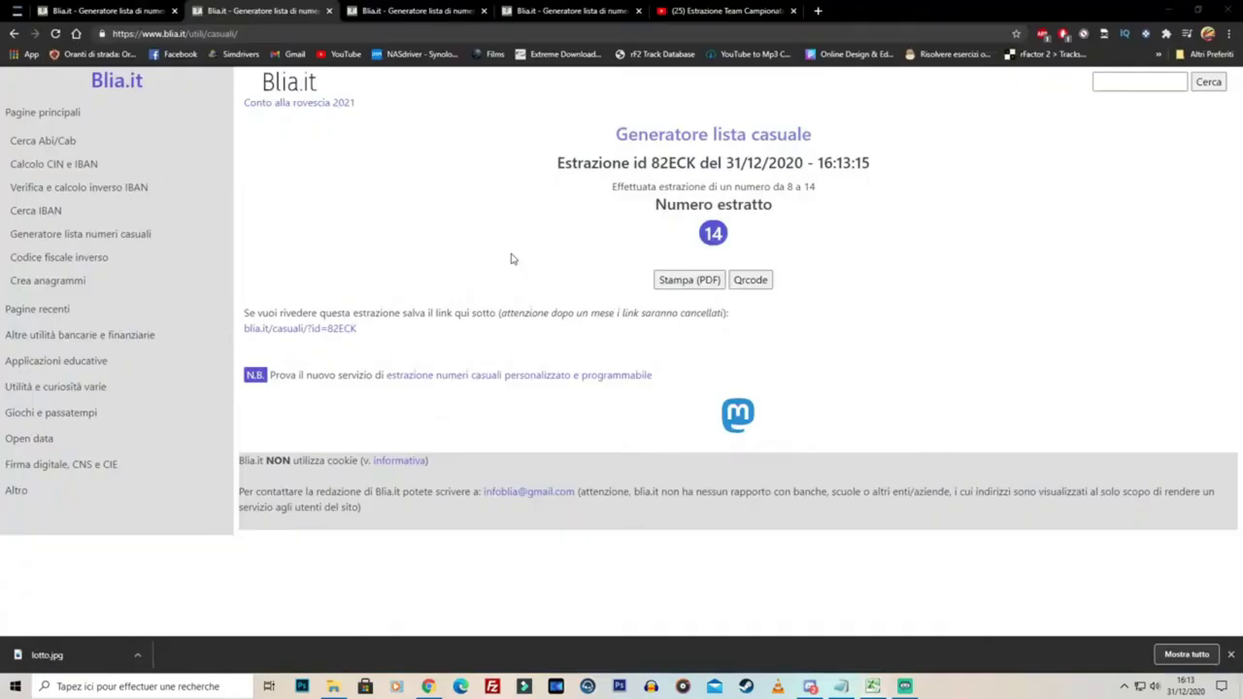
left_click(420, 12)
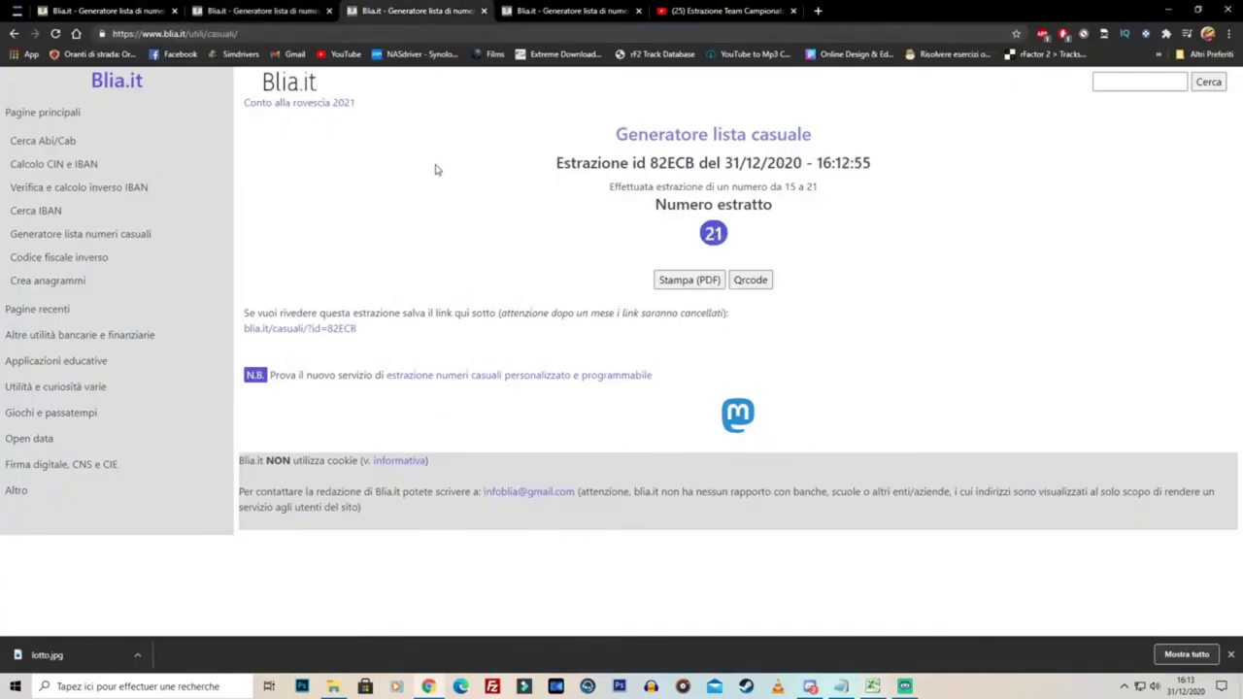
key("alt+Left")
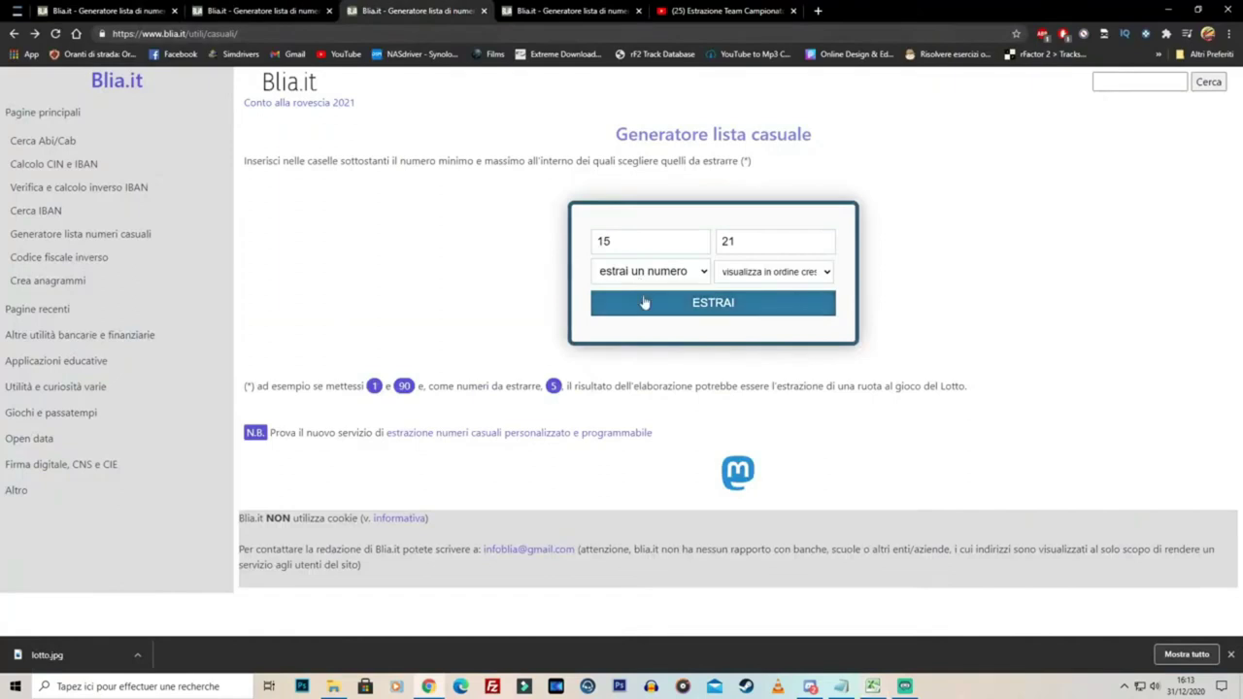
left_click(644, 304)
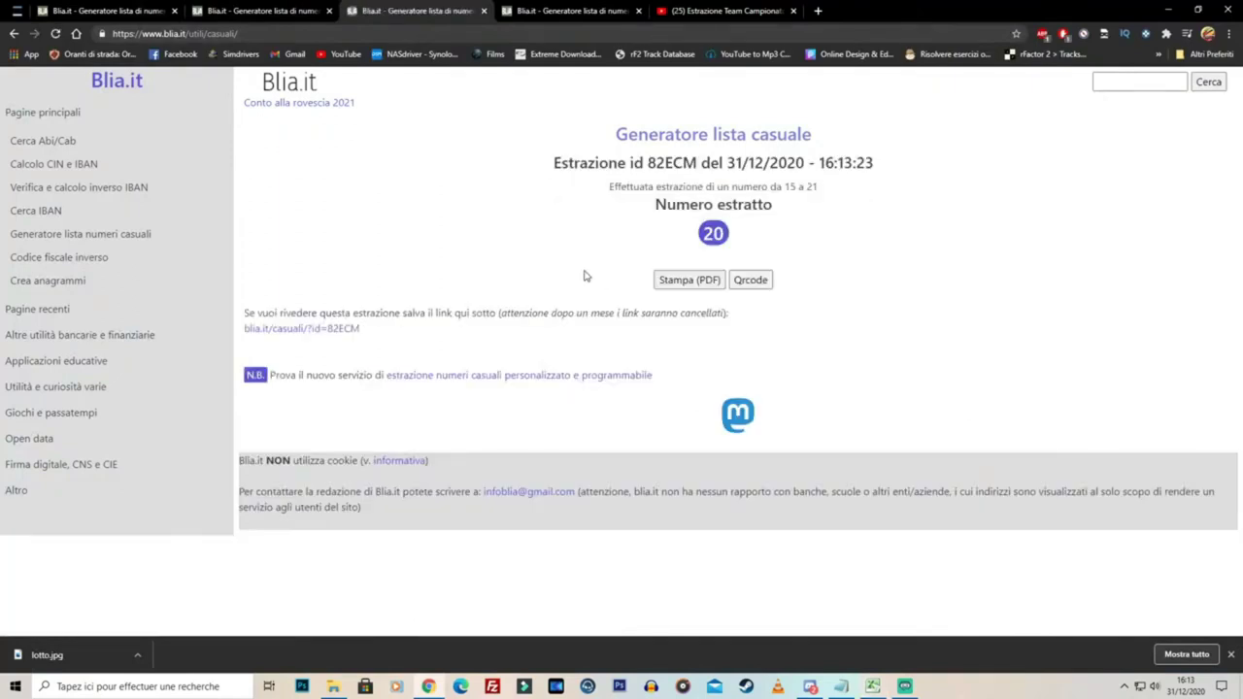
key("alt+Tab")
type("20")
key("Right")
key("Right")
key("Up")
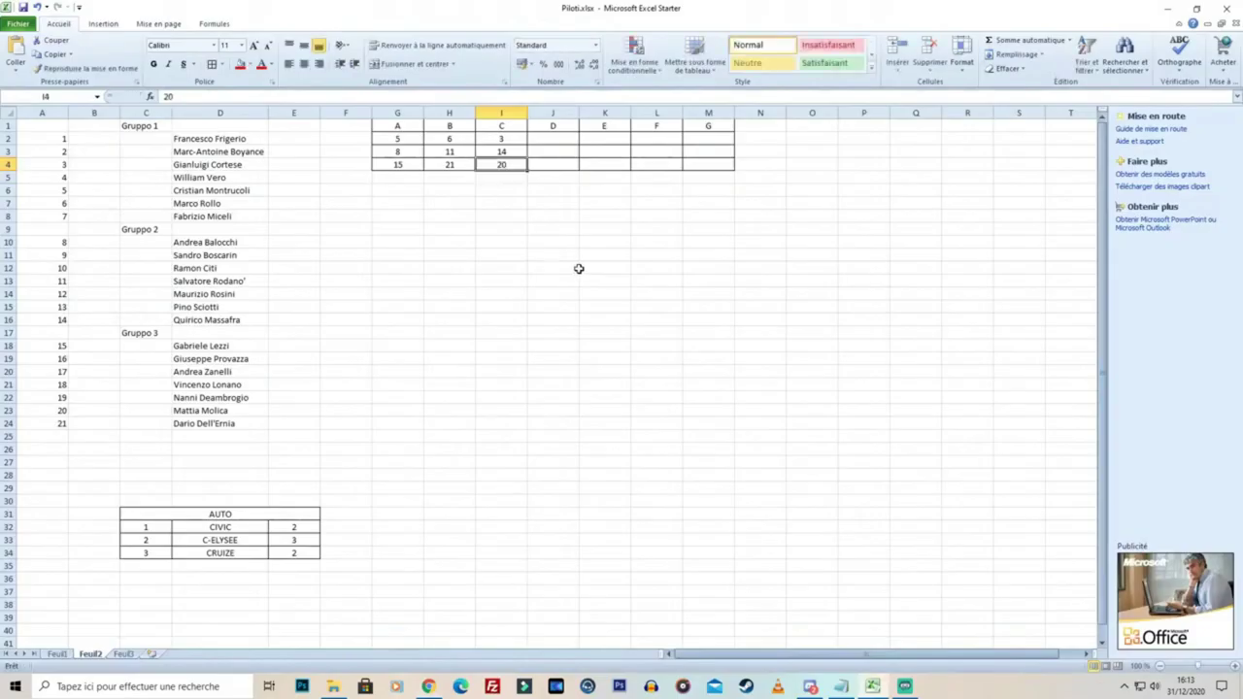
Draw from 1 to 7 in Chrome, repeating for an unused number, and enter 7 in cell J2 under team D in Excel
key("Up")
key("Left")
key("alt+Tab")
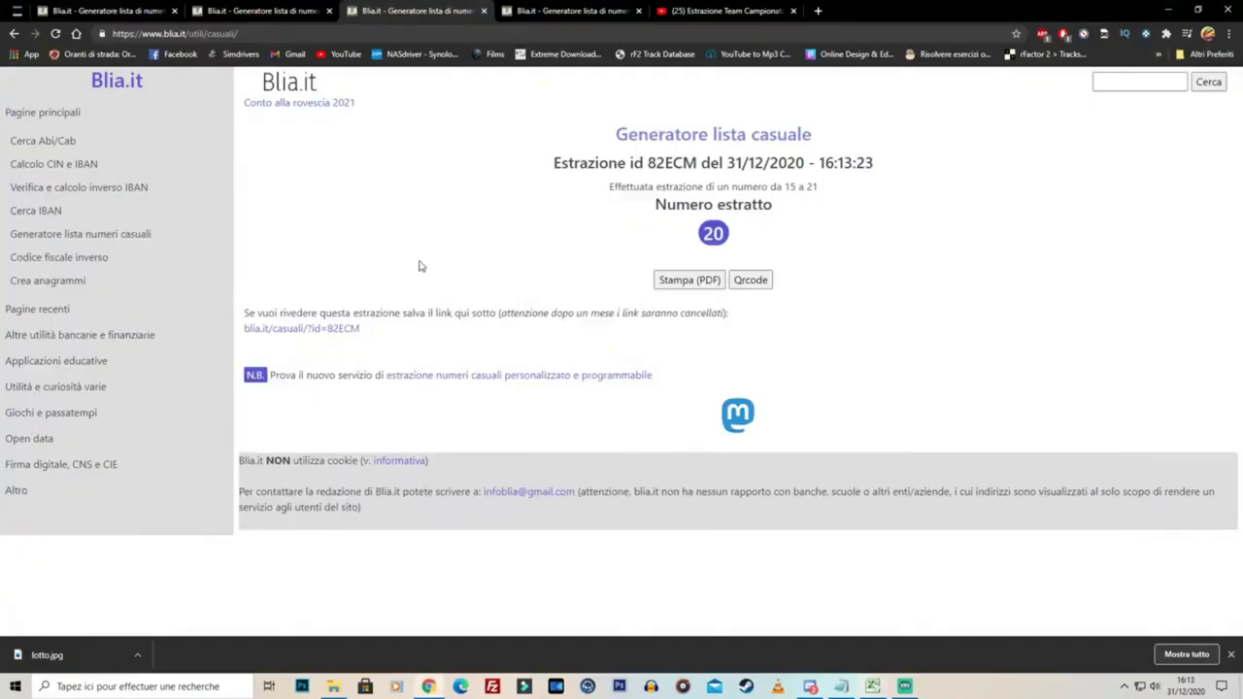
key("ctrl+1")
key("alt+Left")
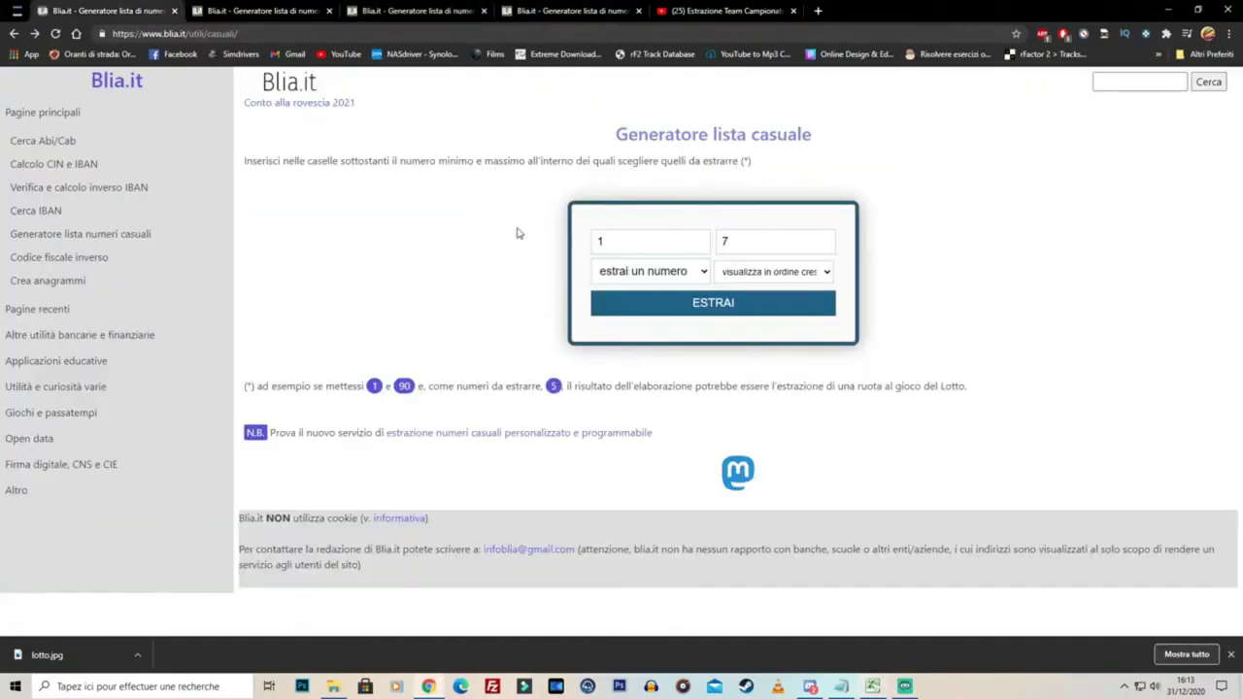
left_click(623, 294)
key("alt+Tab")
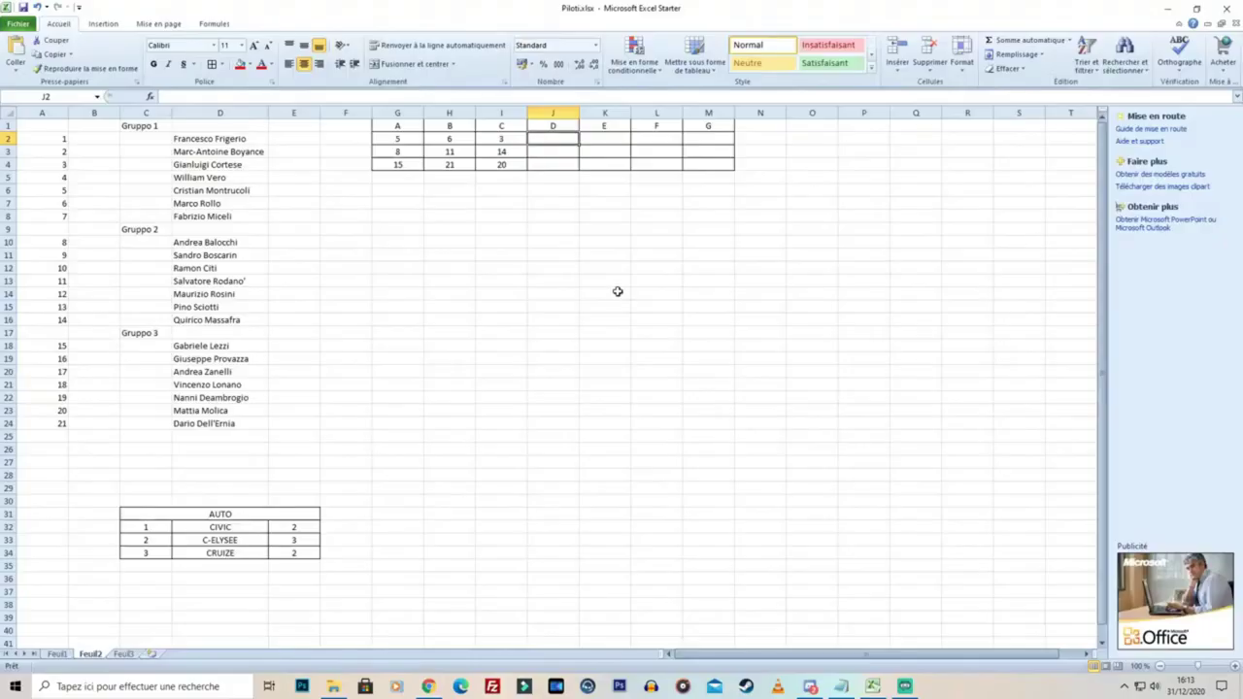
key("alt+Tab")
key("alt+Left")
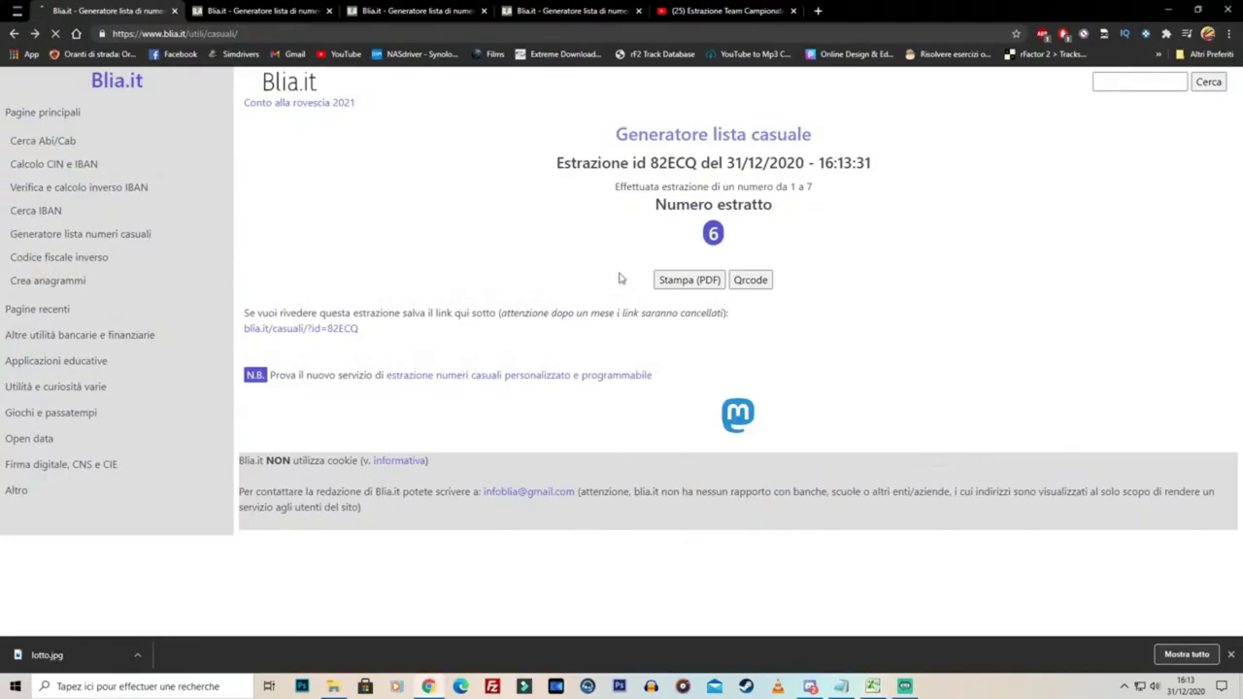
left_click(622, 304)
key("alt+Tab")
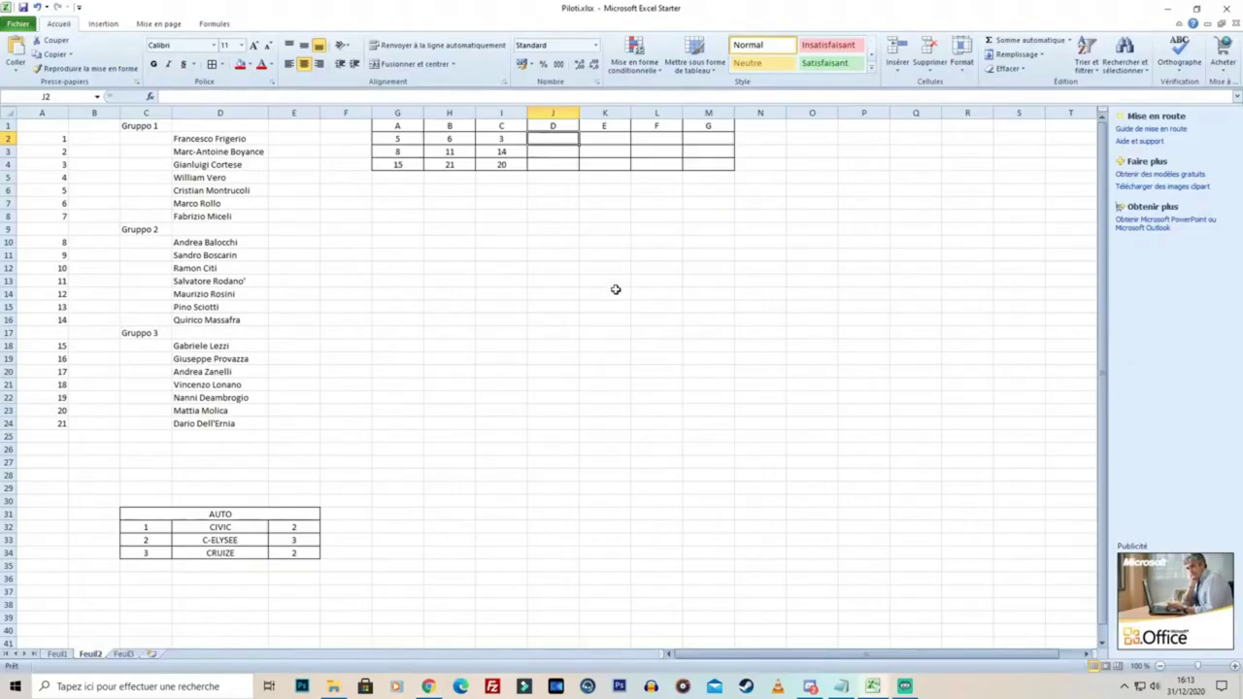
key("alt+Tab")
key("alt+Left")
left_click(622, 307)
key("alt+Tab")
key("alt+Tab")
key("alt+Left")
left_click(658, 305)
key("alt+Tab")
type("7")
key("Return")
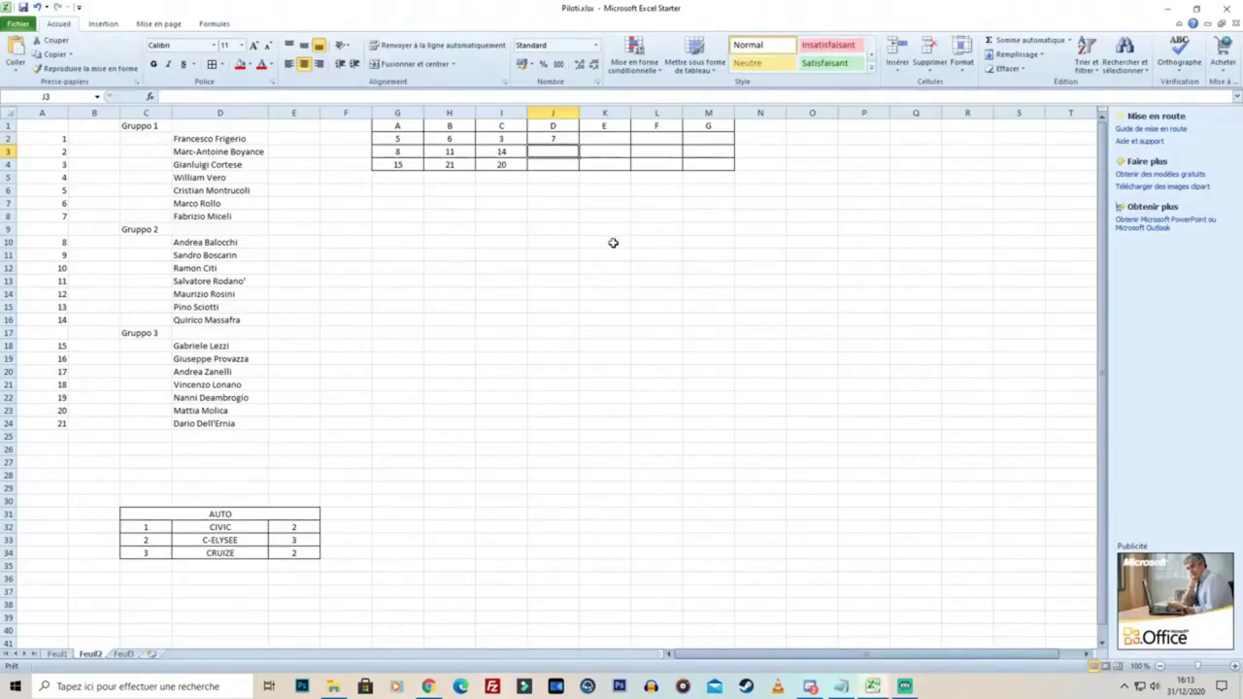
Draw a number from 8 to 14 in Chrome and enter 12 in cell J3 under team D in Excel
key("alt+Tab")
left_click(257, 10)
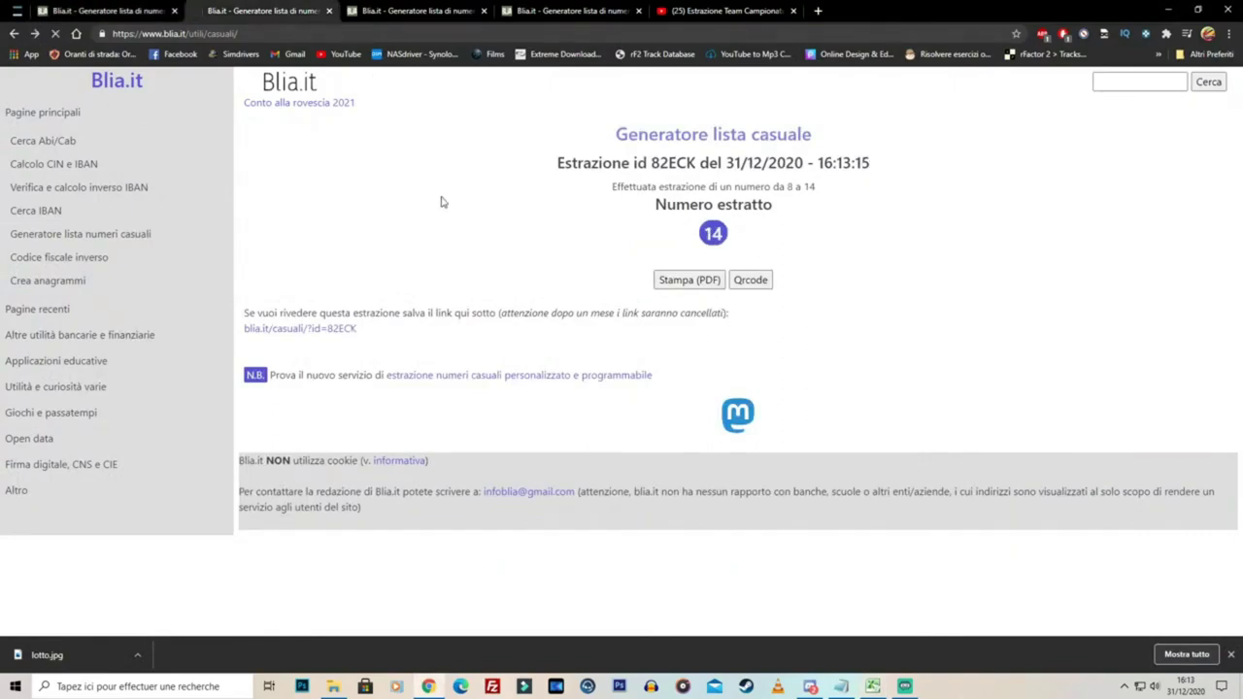
key("alt+Left")
left_click(657, 308)
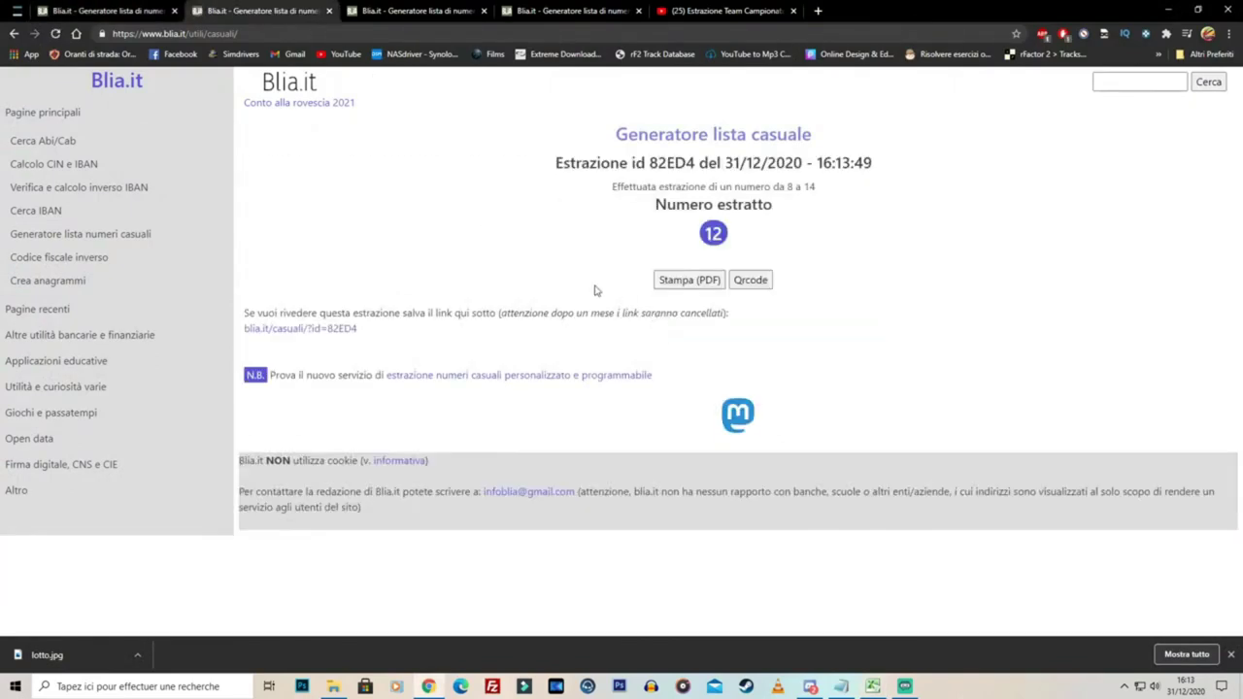
key("alt+Tab")
Draw a number from 15 to 21 in Chrome and enter 19 in cell J4 under team D in Excel
key("alt+Tab")
left_click(403, 10)
key("alt+Left")
left_click(642, 305)
key("alt+Tab")
type("19")
key("Tab")
Draw a number from 1 to 7 in Chrome and enter 4 in cell K2 under team E in Excel
key("Up")
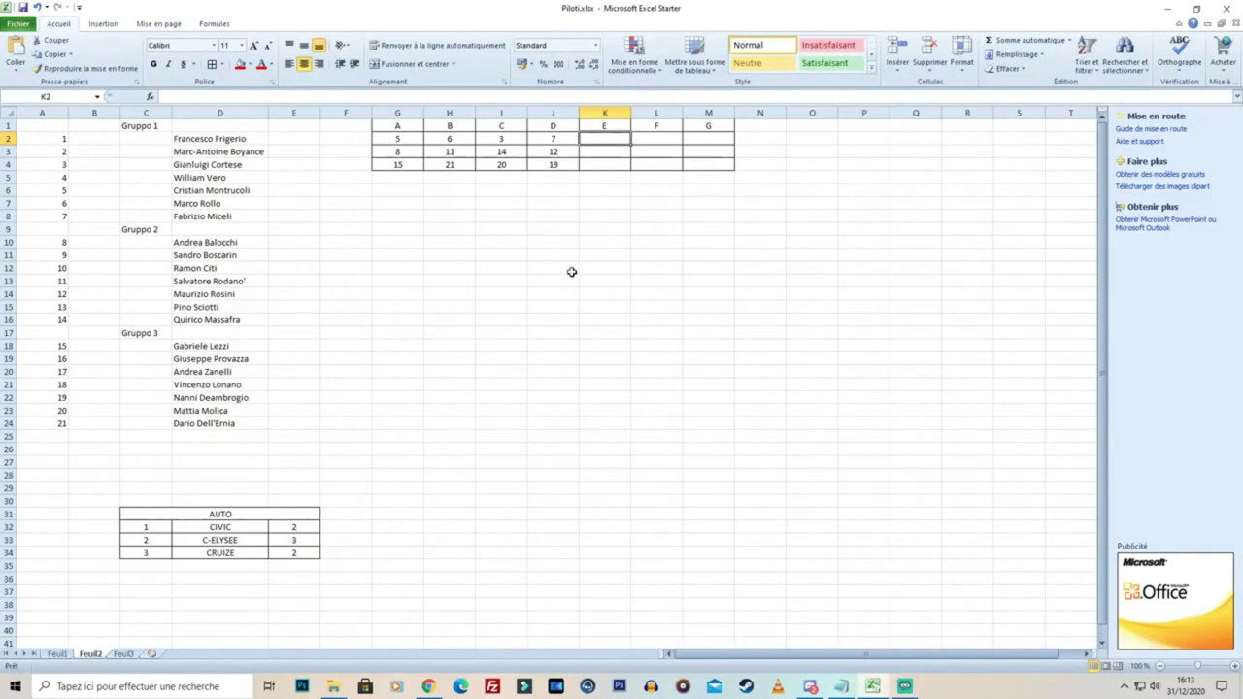
key("alt+Tab")
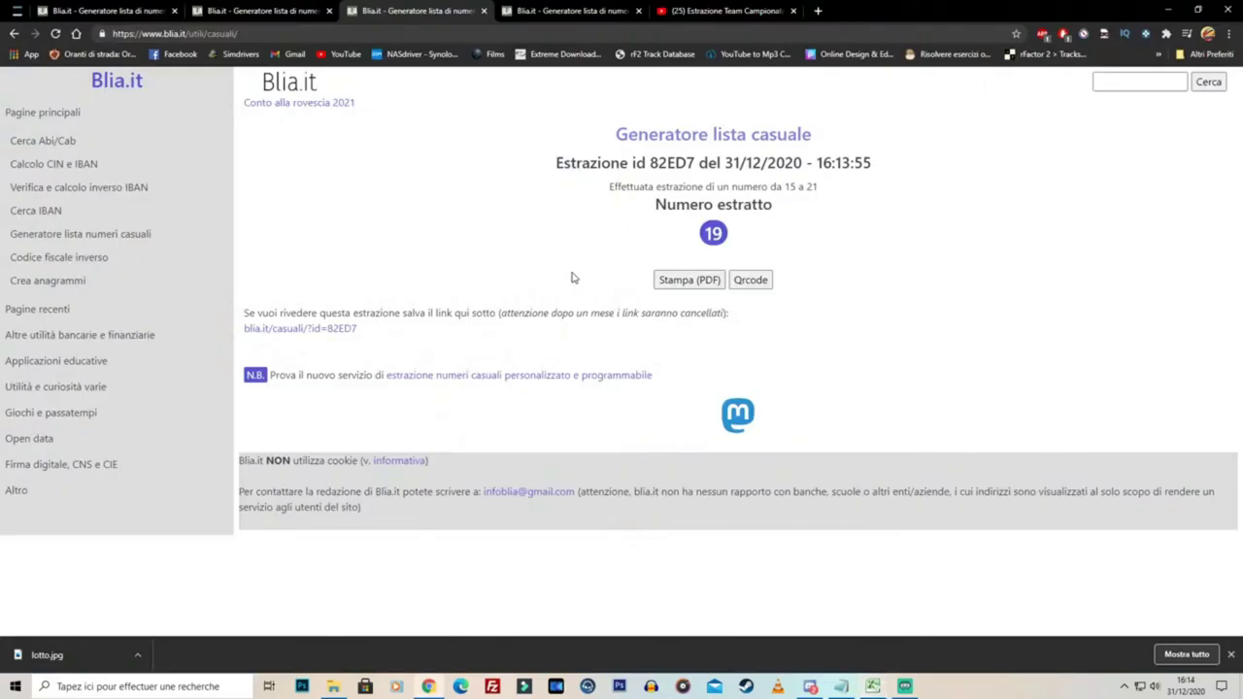
key("ctrl+shift+Tab")
key("F5")
left_click(643, 307)
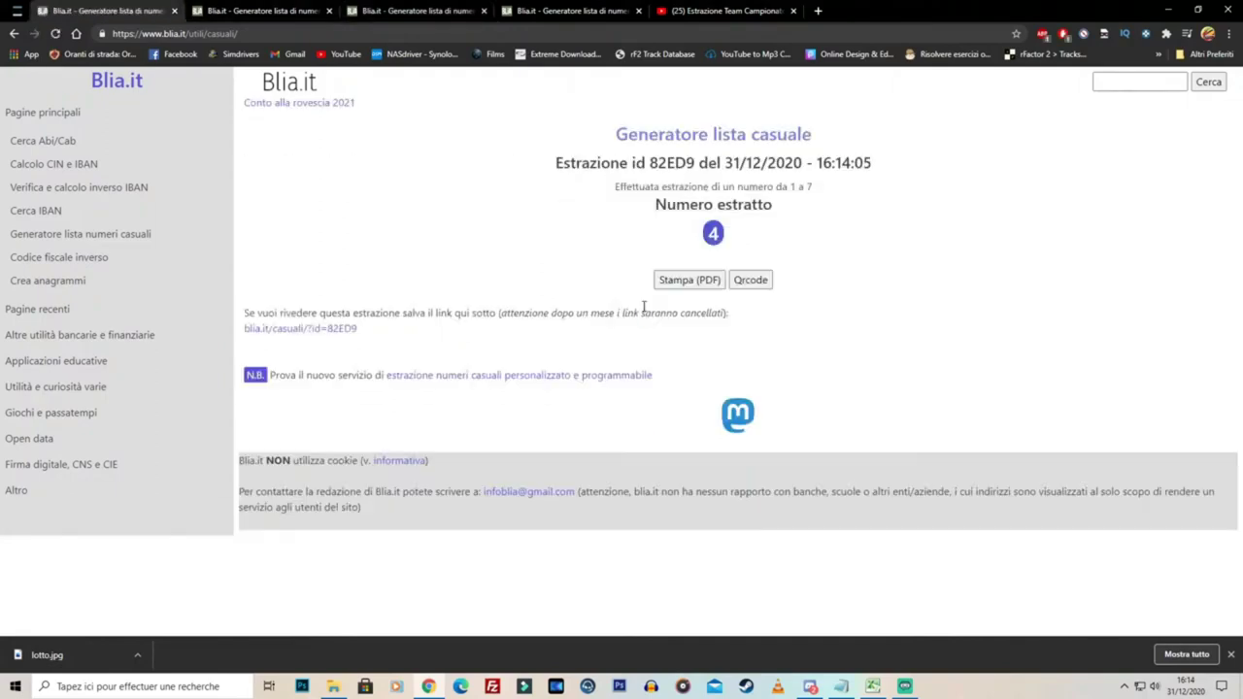
key("alt+Tab")
type("4")
key("Return")
Draw from 8 to 14 in Chrome, repeating for an unused number, and enter 13 in cell K3 under team E in Excel
key("alt+Tab")
key("ctrl+Tab")
key("F5")
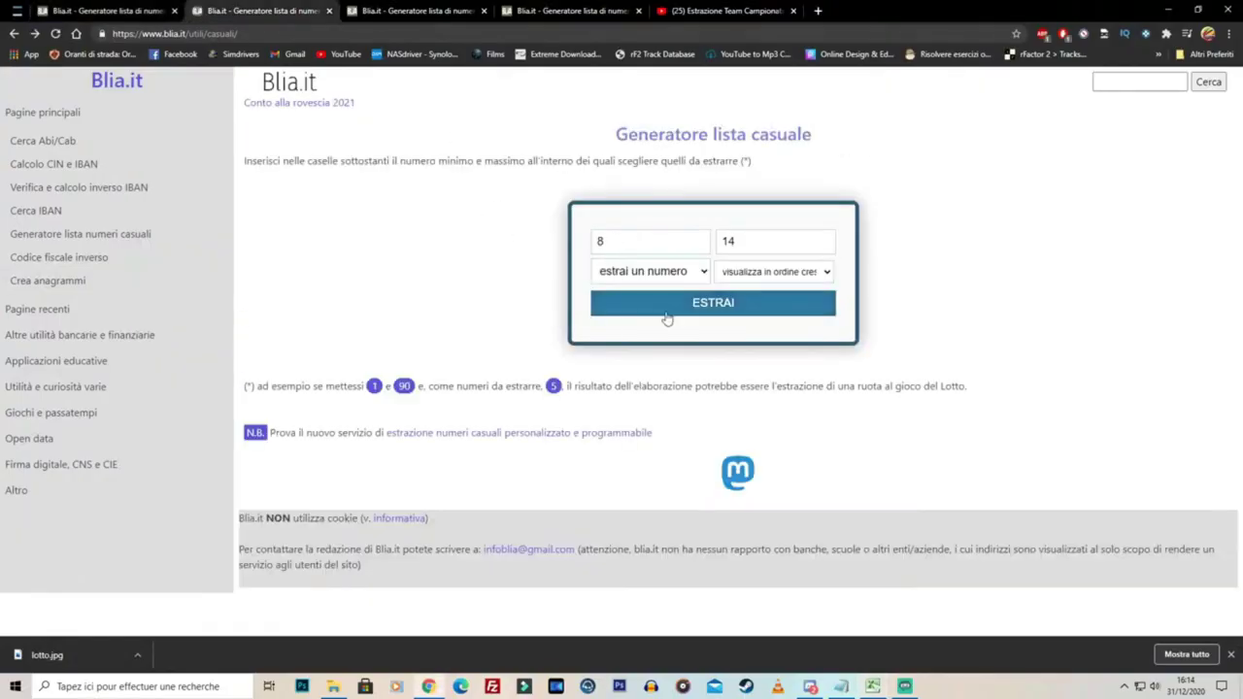
left_click(667, 313)
key("alt+Tab")
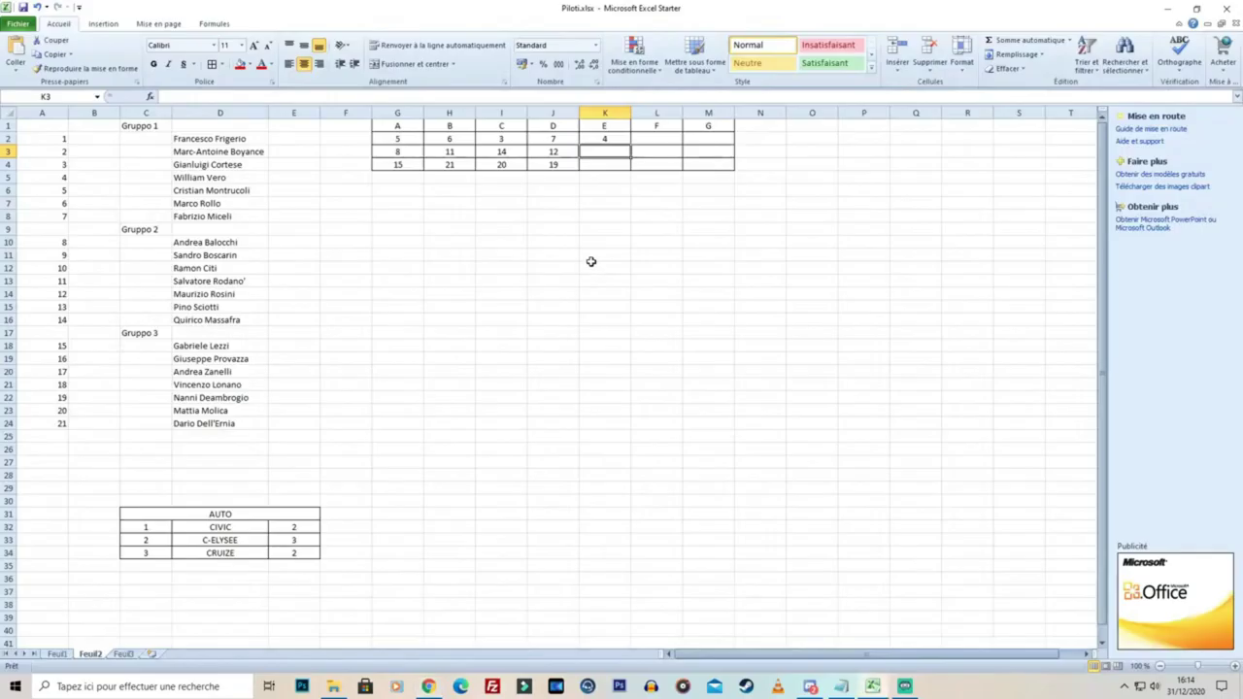
key("alt+Tab")
key("F5")
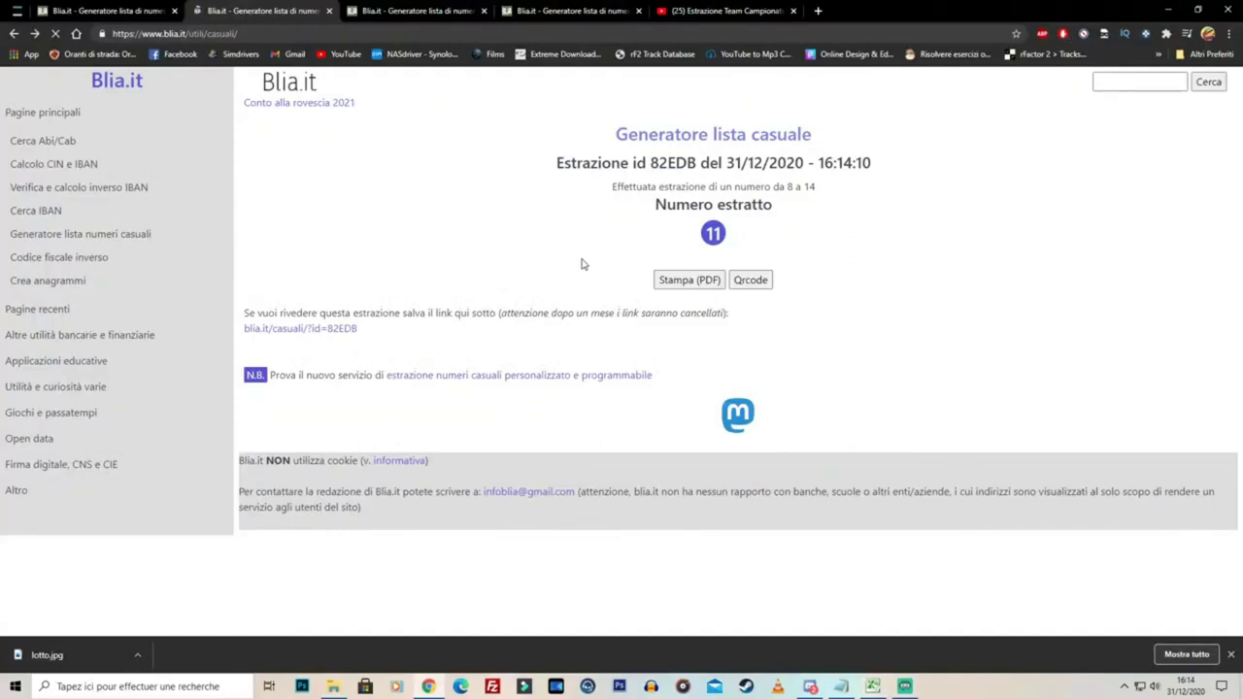
left_click(630, 303)
key("alt+Tab")
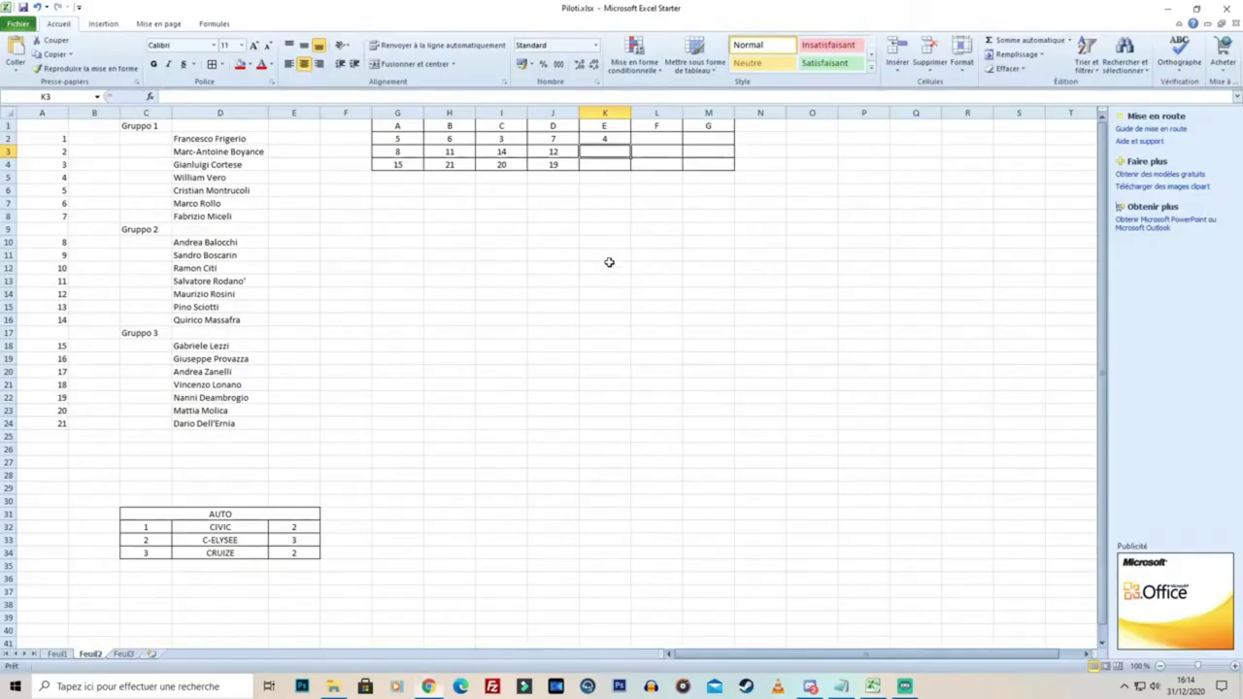
Draw from 15 to 21 in Chrome, repeating for an unused number, and enter 18 in cell K4 under team E in Excel
key("alt+Tab")
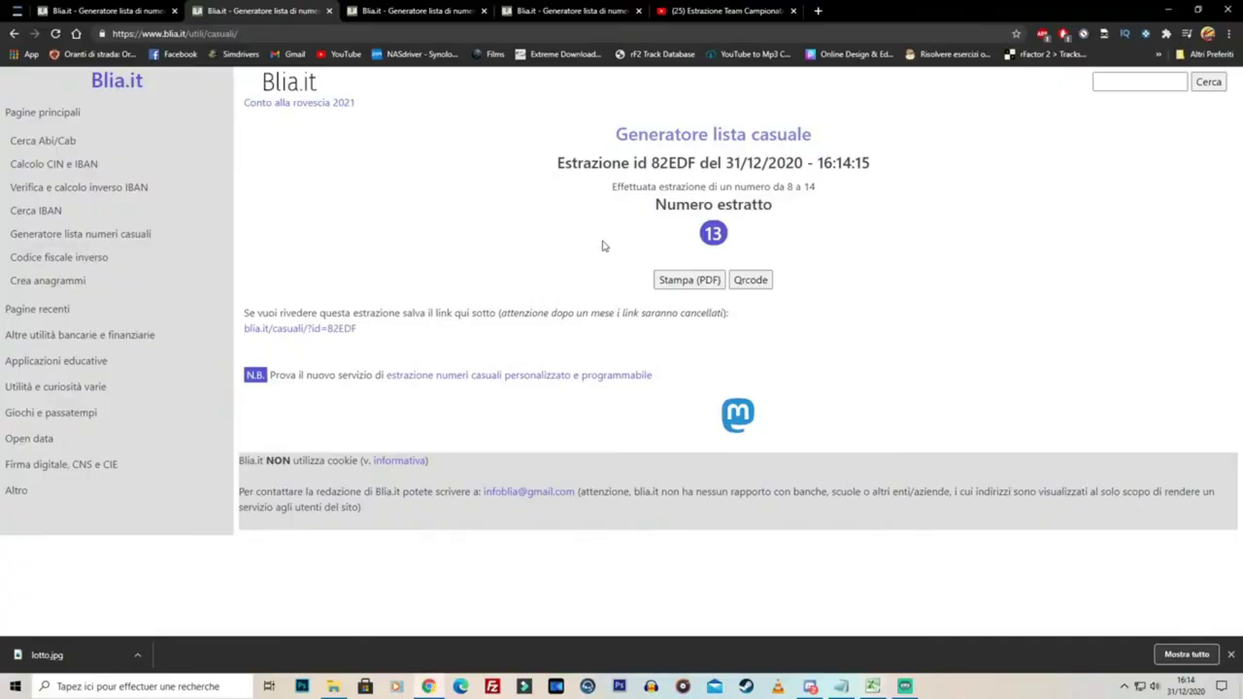
left_click(386, 12)
key("F5")
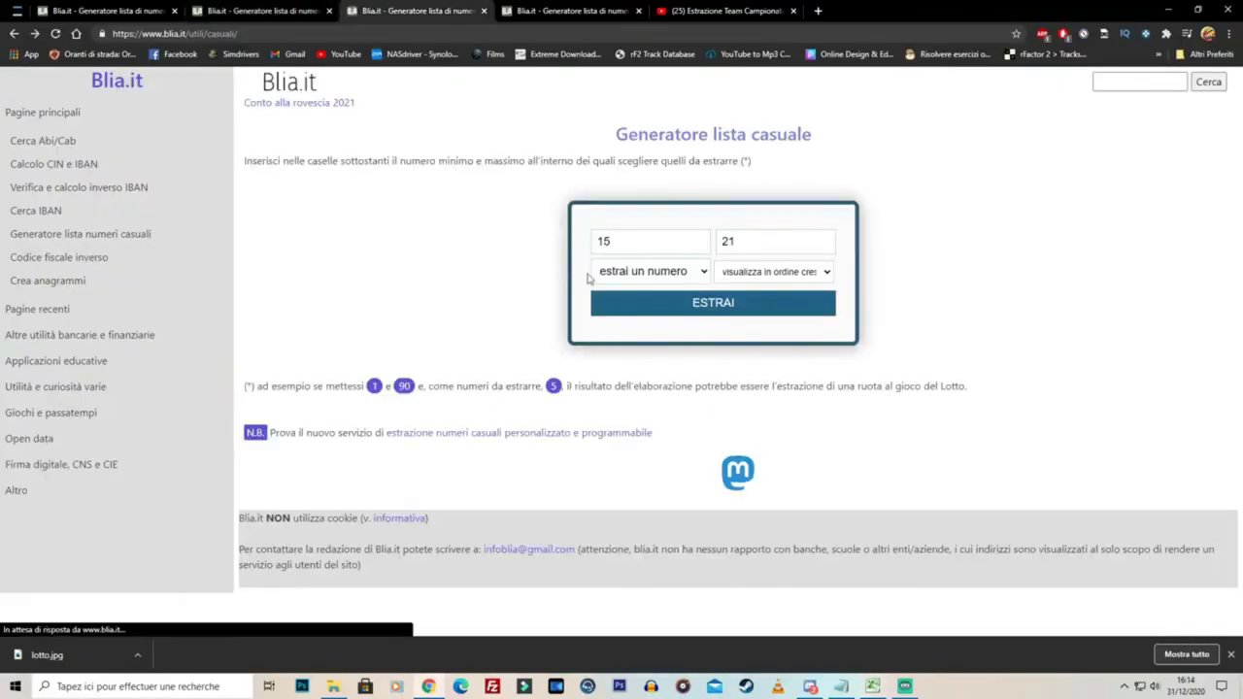
left_click(624, 301)
key("alt+Tab")
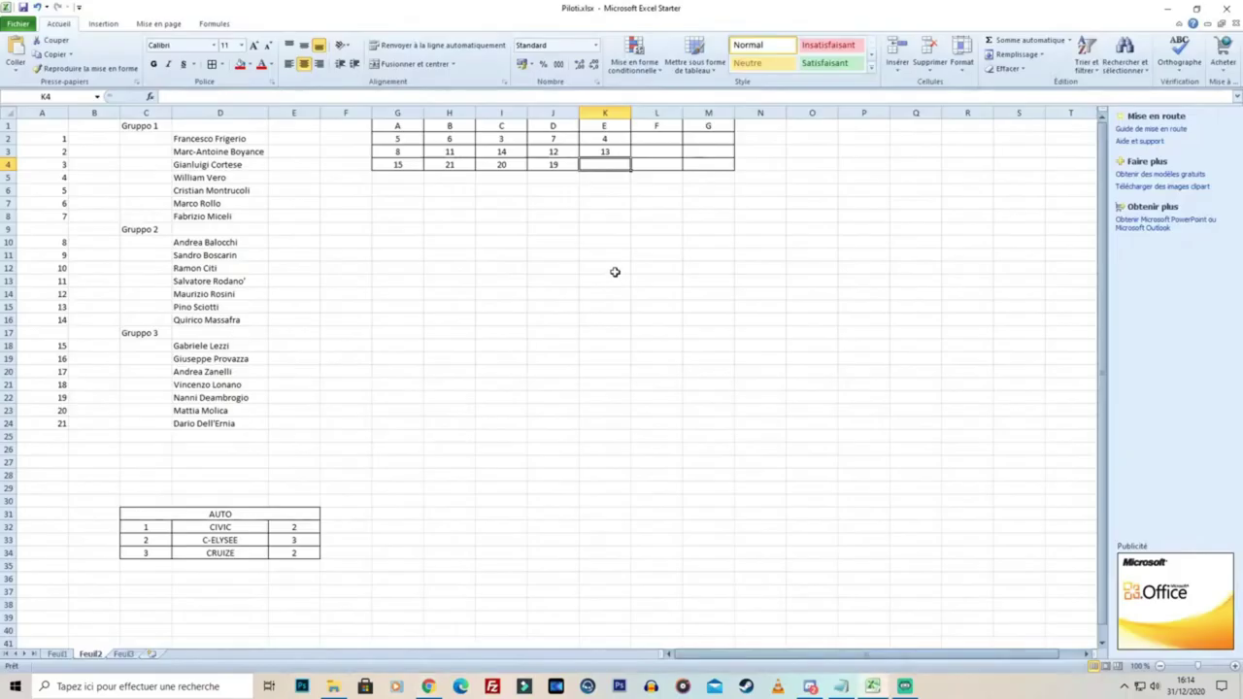
key("alt+Tab")
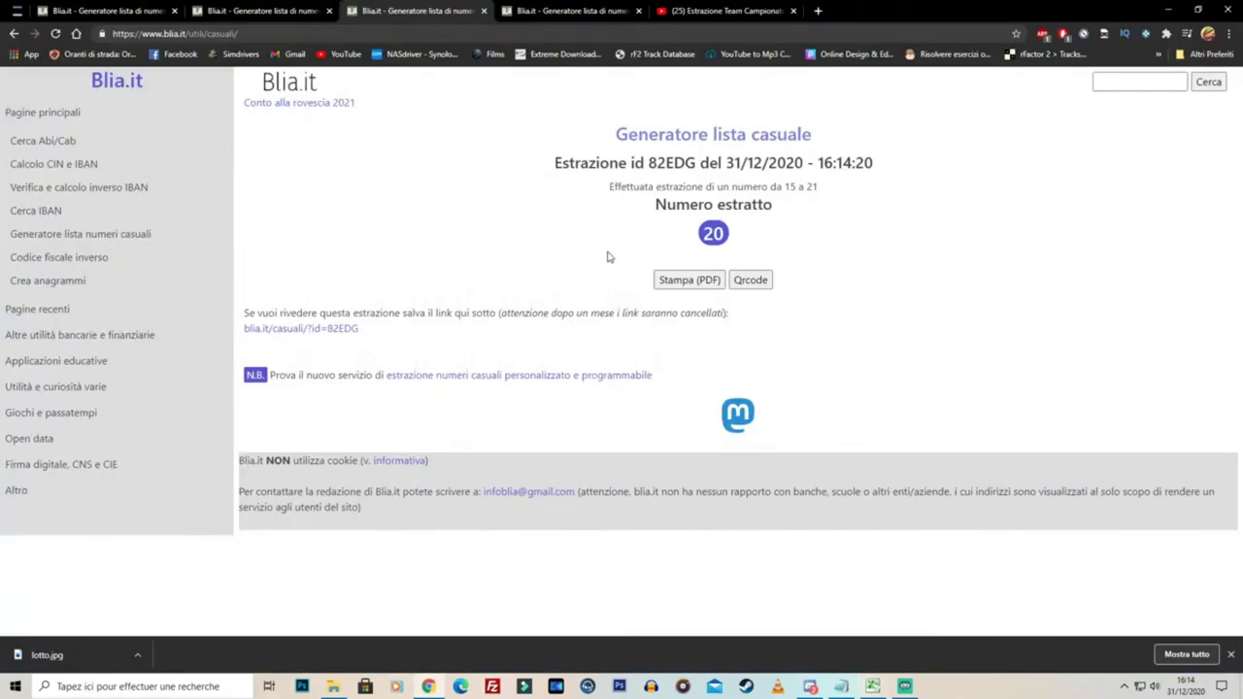
key("F5")
left_click(669, 305)
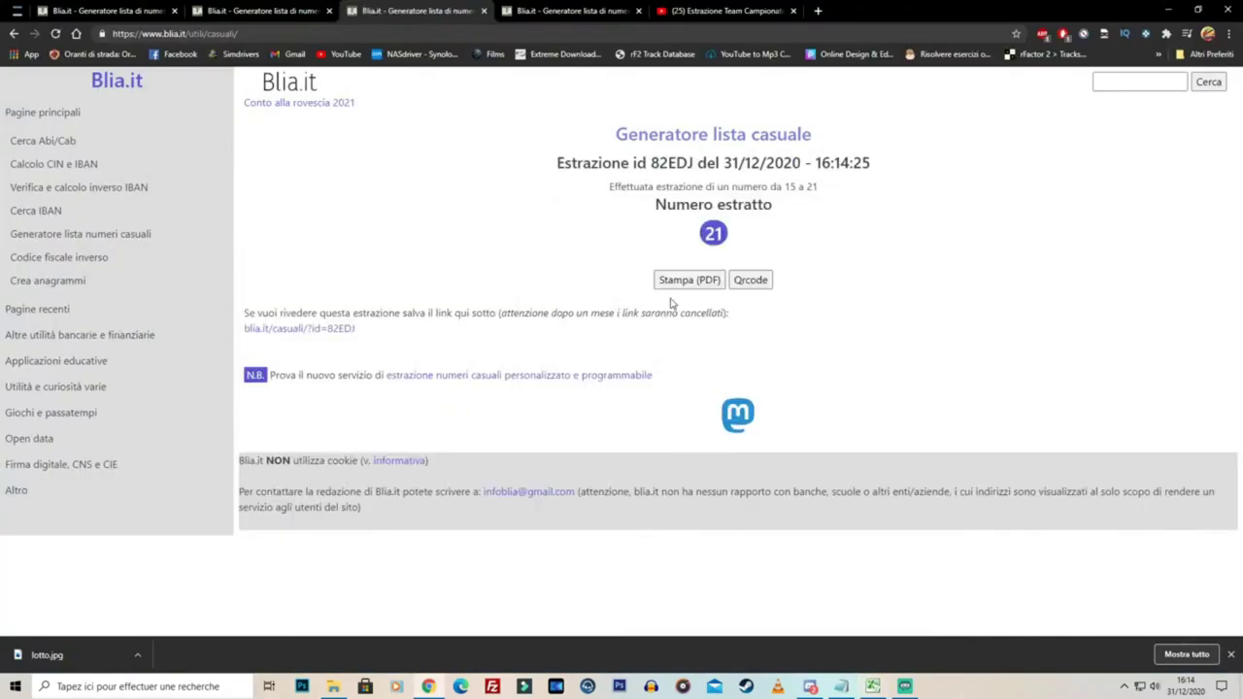
key("F5")
key("alt+Tab")
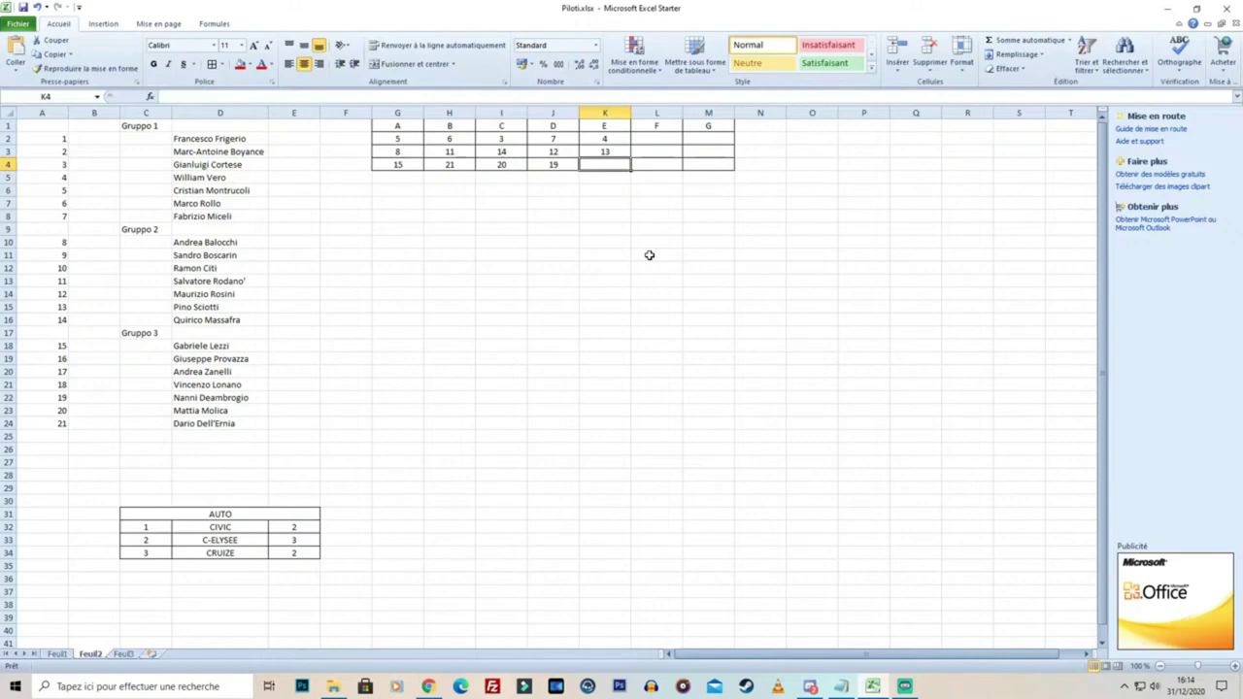
key("alt+Tab")
left_click(654, 298)
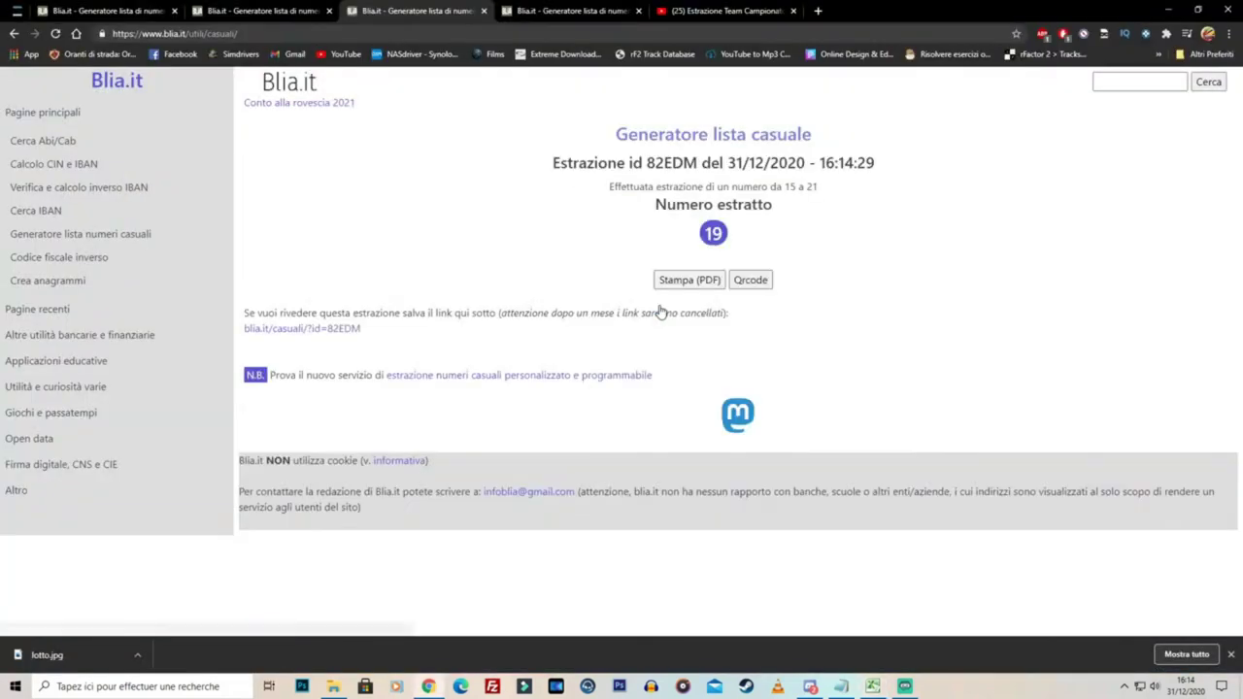
key("alt+Tab")
key("alt+Tab")
key("alt+Left")
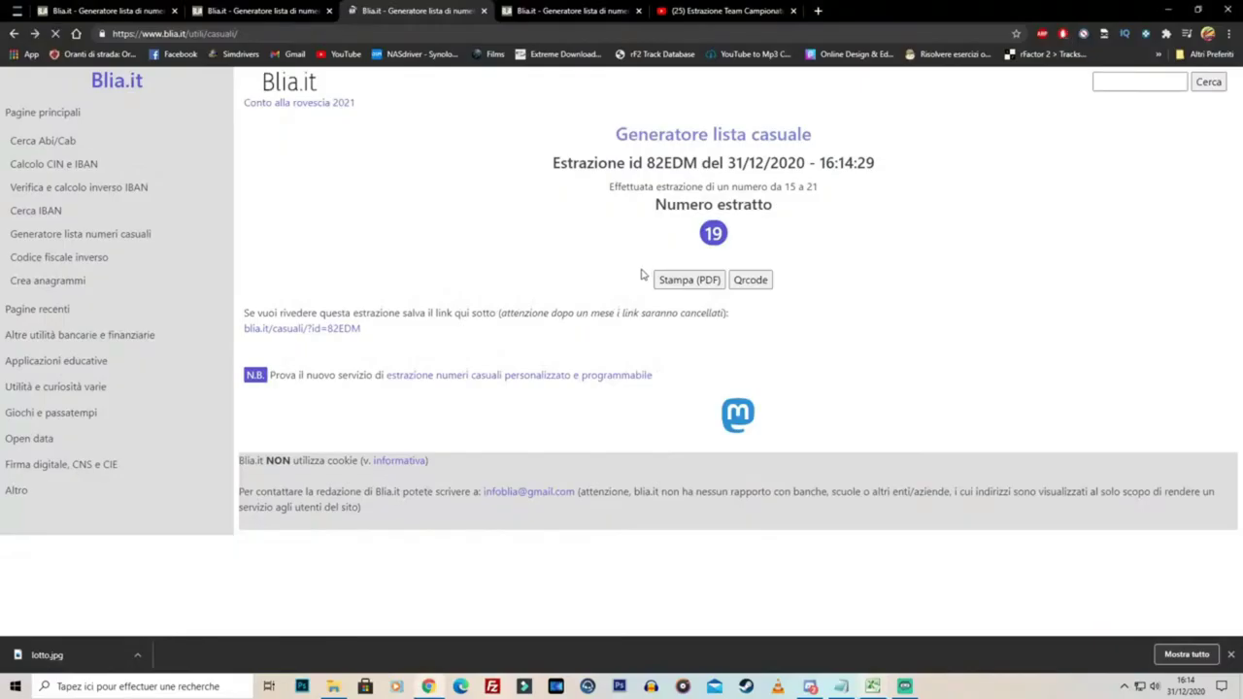
key("alt+Left")
left_click(668, 304)
key("alt+Tab")
type("18")
key("Tab")
Select cell L2 under team F in Excel and draw a number in Chrome with the range limited to 1 to 2
key("Up")
key("Up")
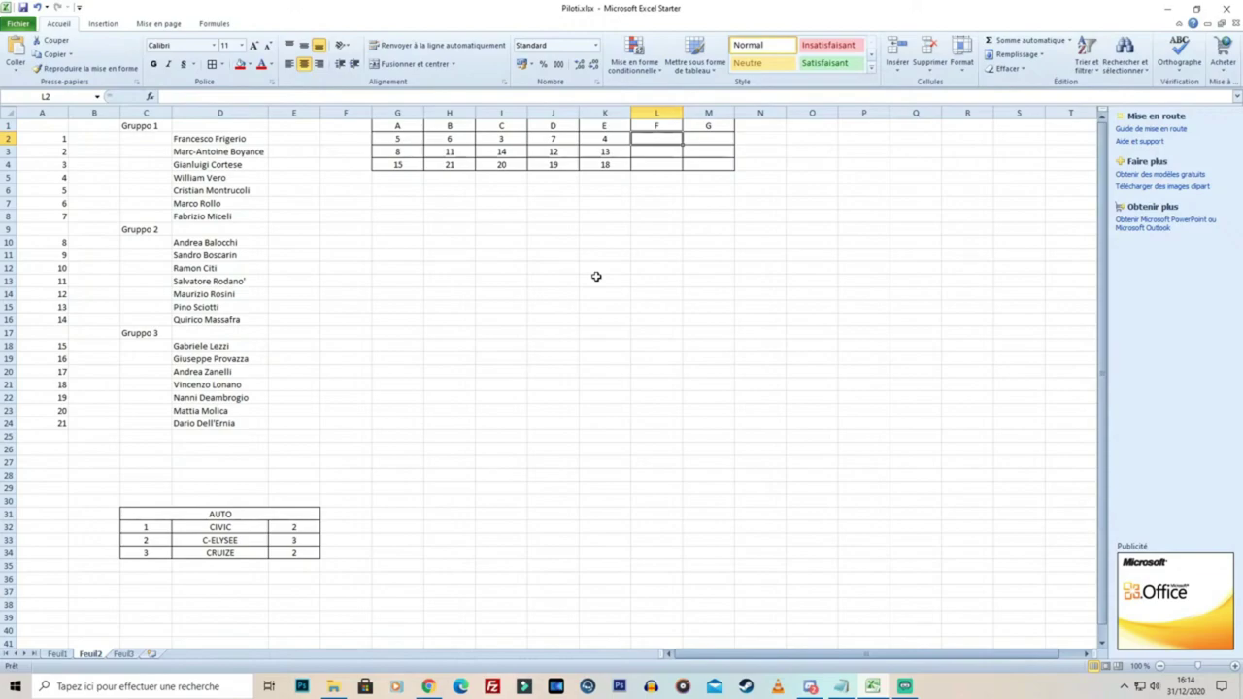
key("alt+Tab")
left_click(153, 12)
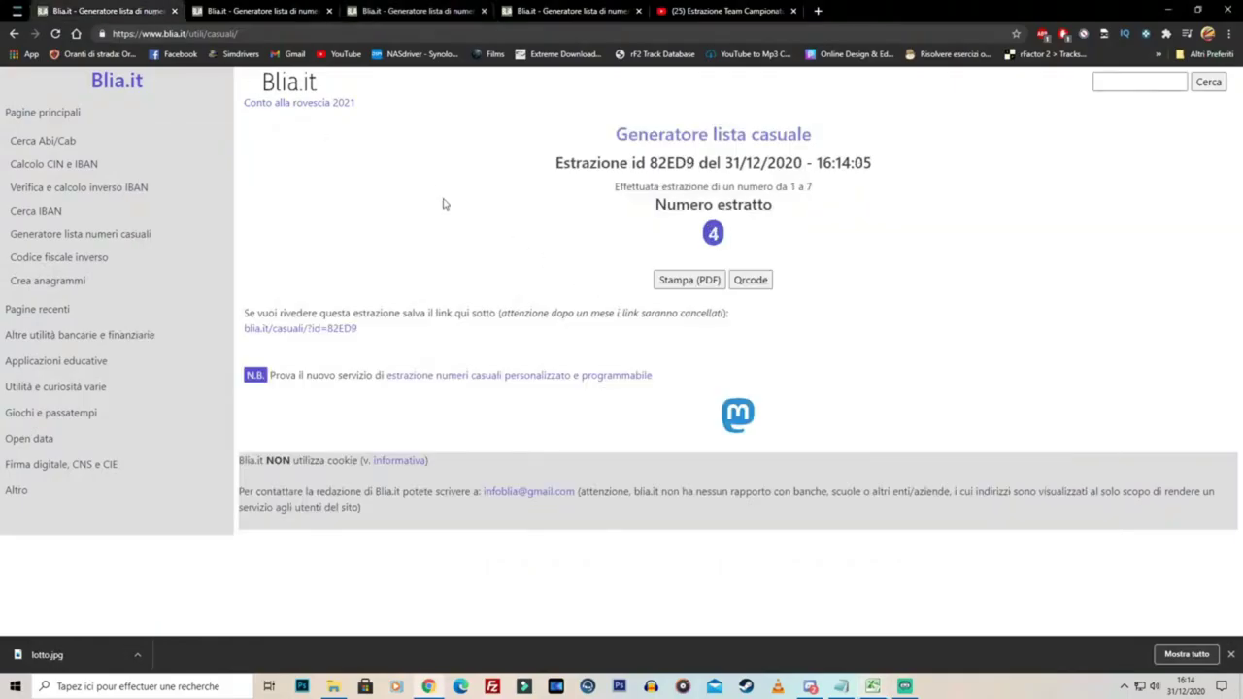
key("alt+Left")
left_click_drag(777, 241, 699, 240)
type("2")
left_click(681, 311)
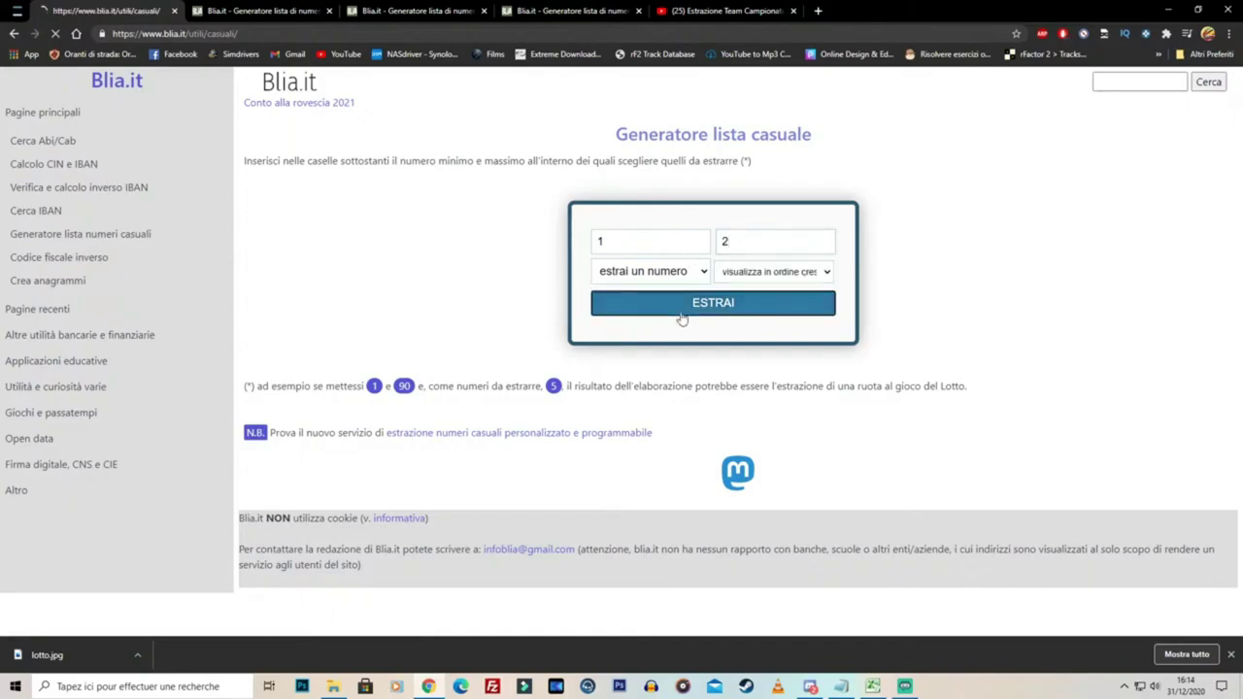
Enter 1 in cell L2 under team F and 2 in cell M2 under team G in Excel
key("alt+Tab")
type("1")
key("Tab")
type("2")
key("Return")
Set the range of the second group's generator in Chrome to 9 to 15 and check the drawn numbers in Excel
key("alt+Tab")
left_click(272, 9)
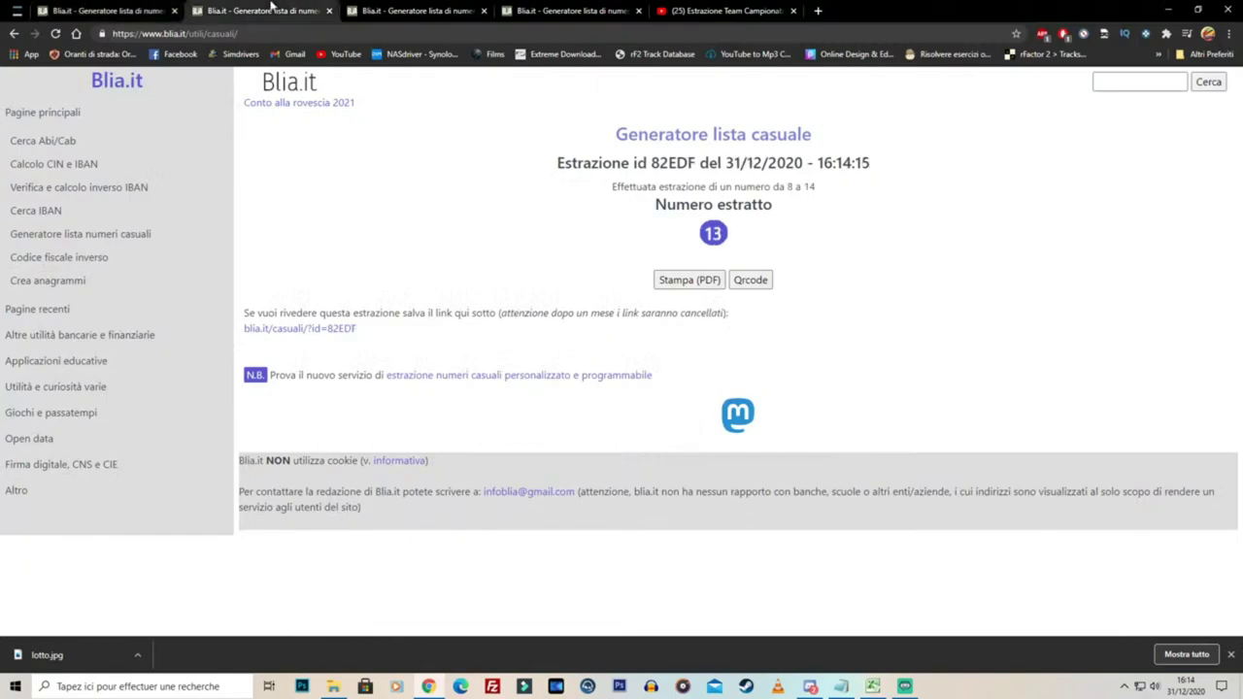
key("alt+Tab")
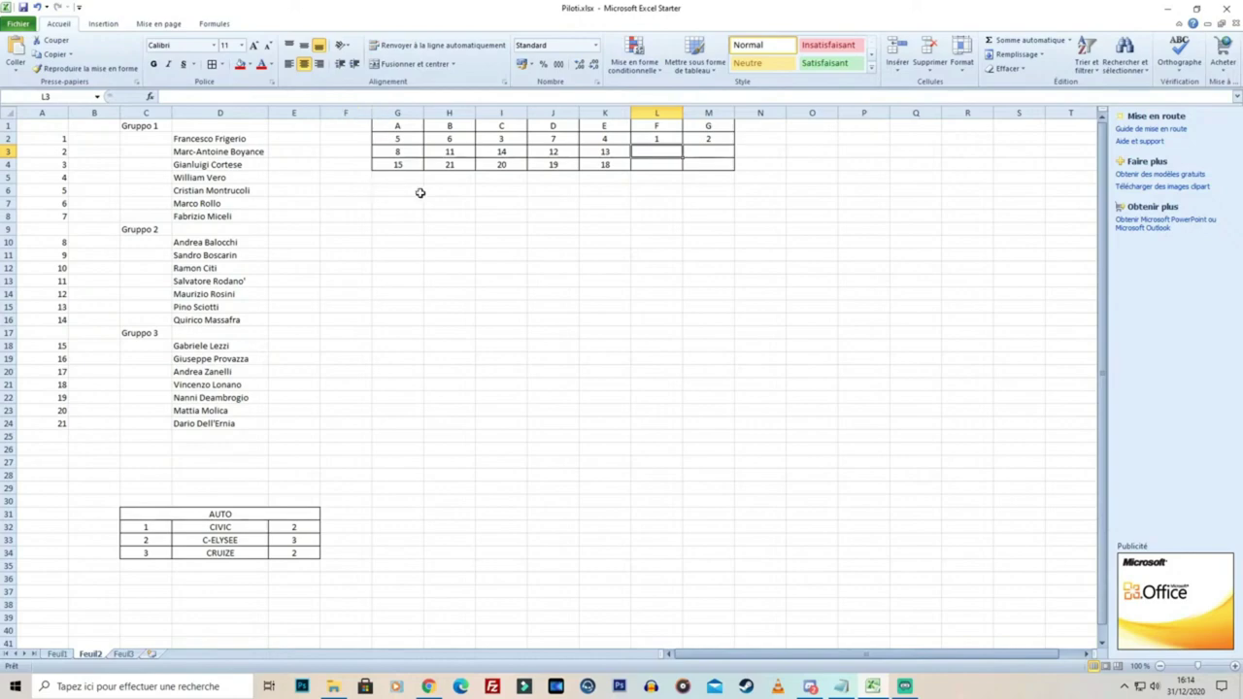
key("alt+Tab")
key("alt+Left")
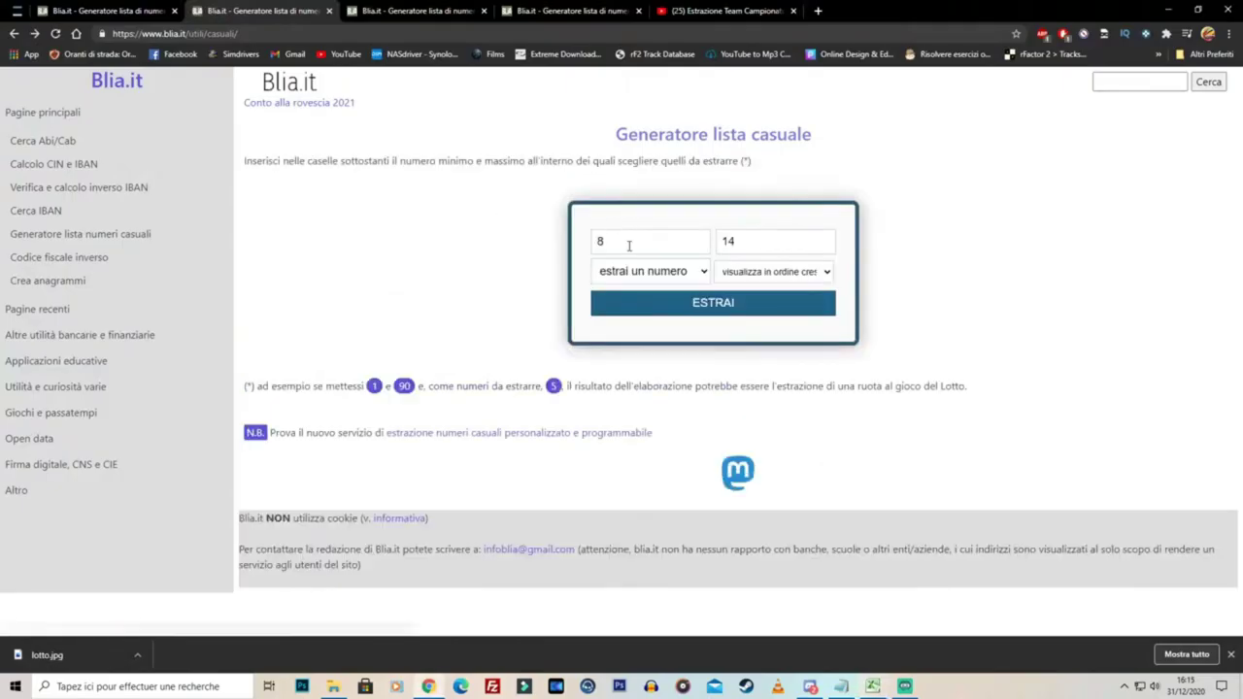
left_click_drag(618, 243, 586, 250)
key("Tab")
type("15")
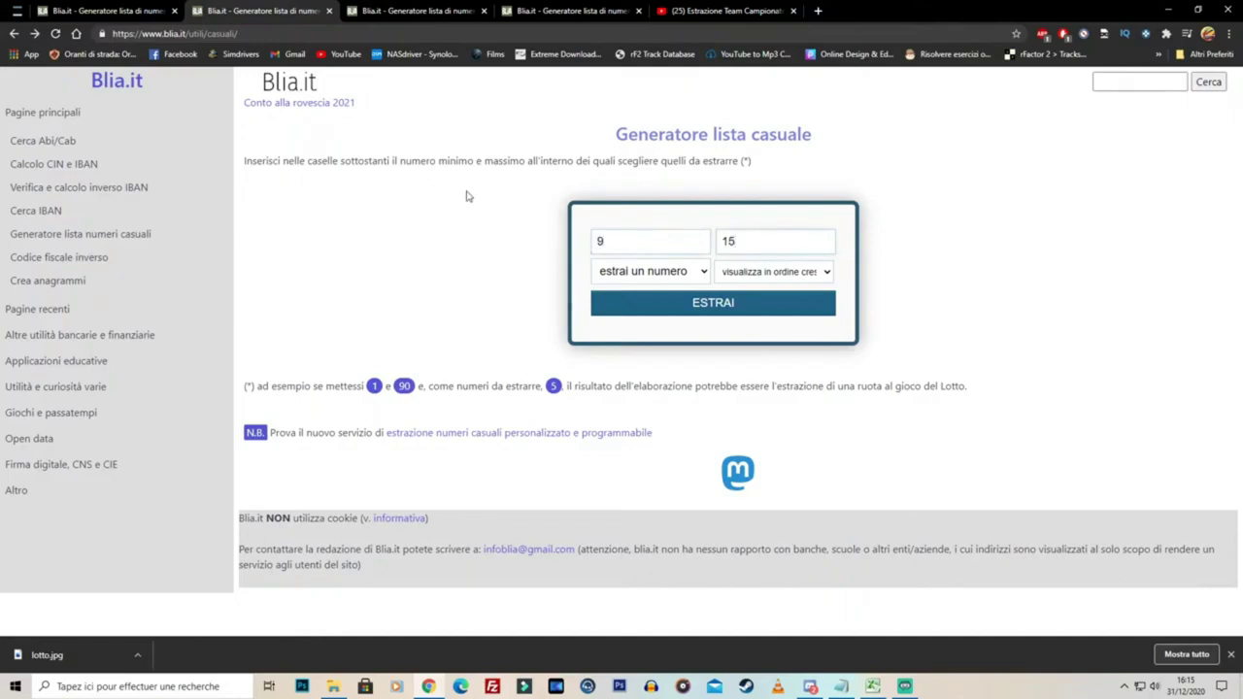
key("alt+Left")
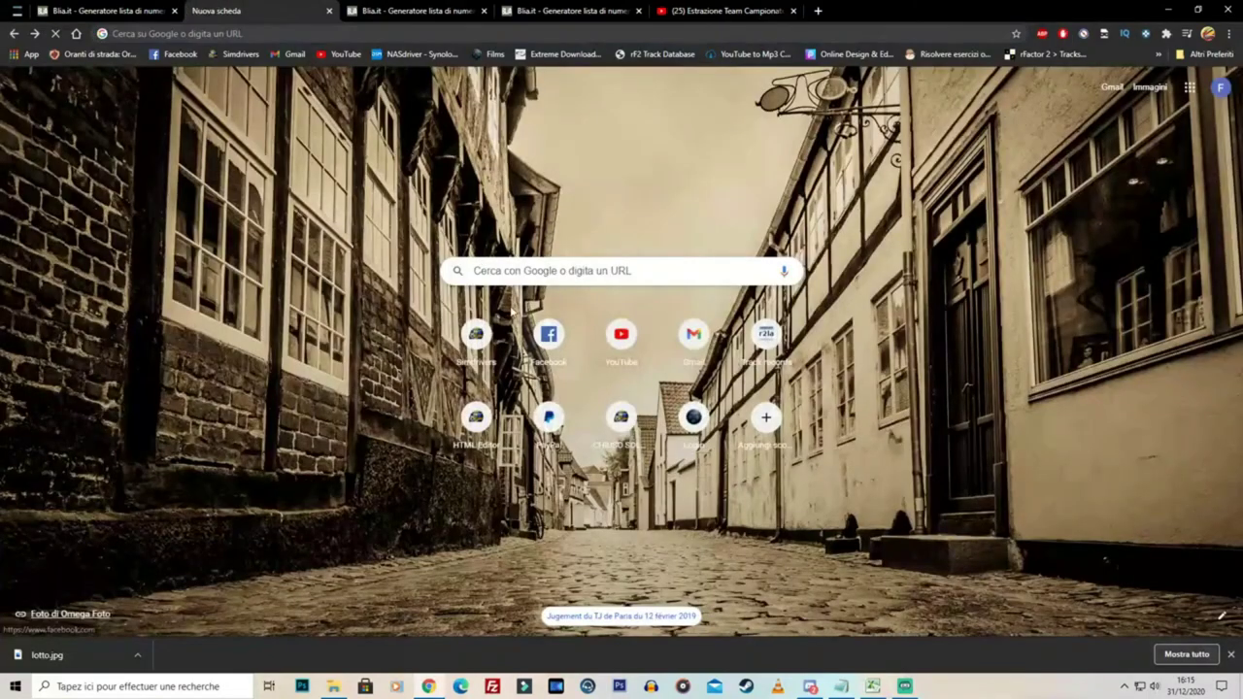
key("alt+Right")
key("alt+Tab")
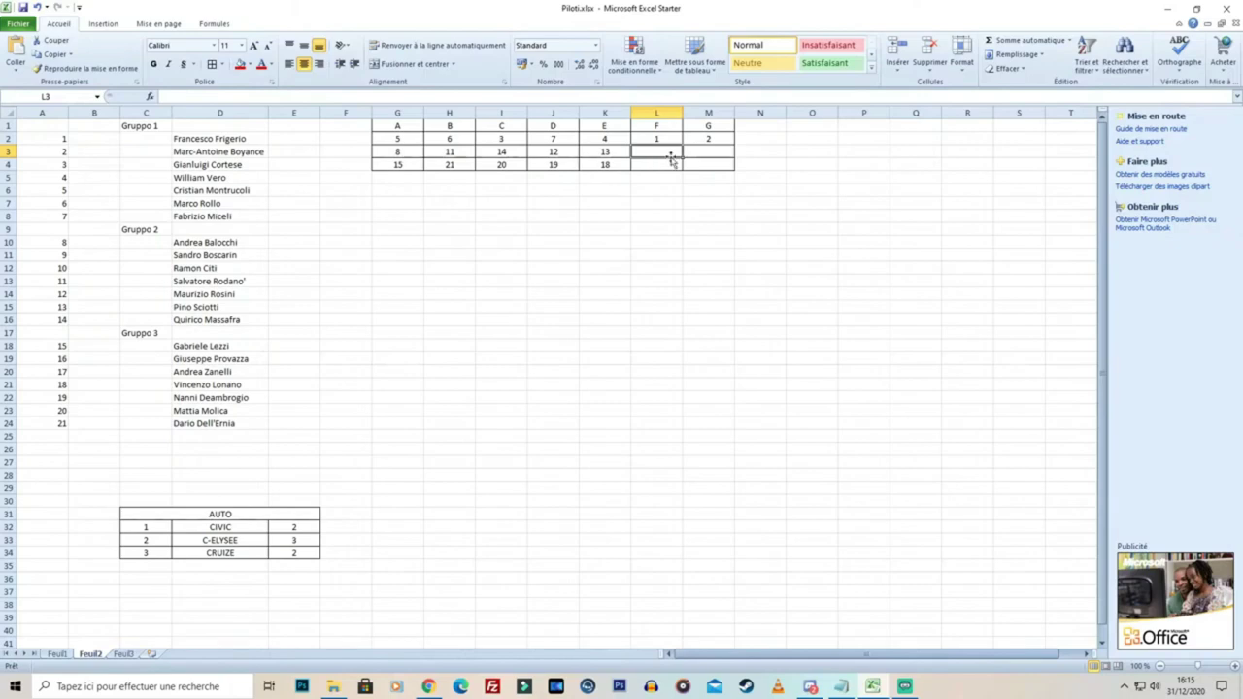
Draw a number from 9 to 10 in Chrome, and enter 10 in cell L3 and 9 in cell M3 in Excel
key("alt+Tab")
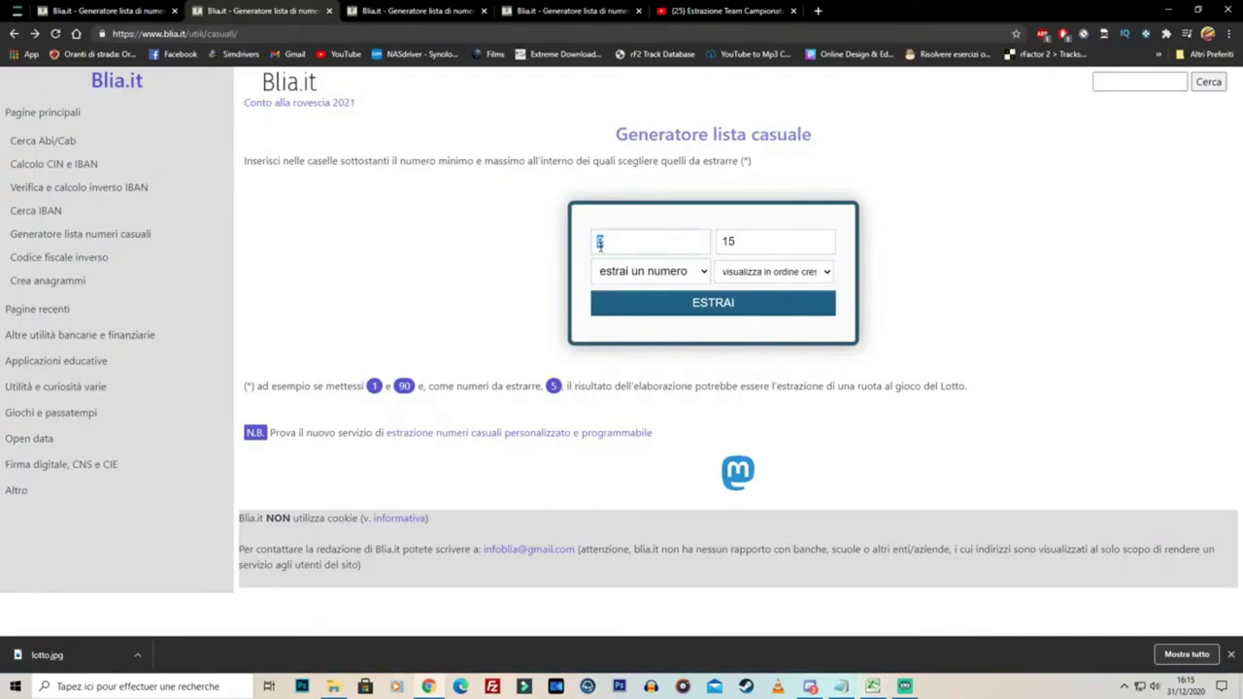
key("Tab")
type("10")
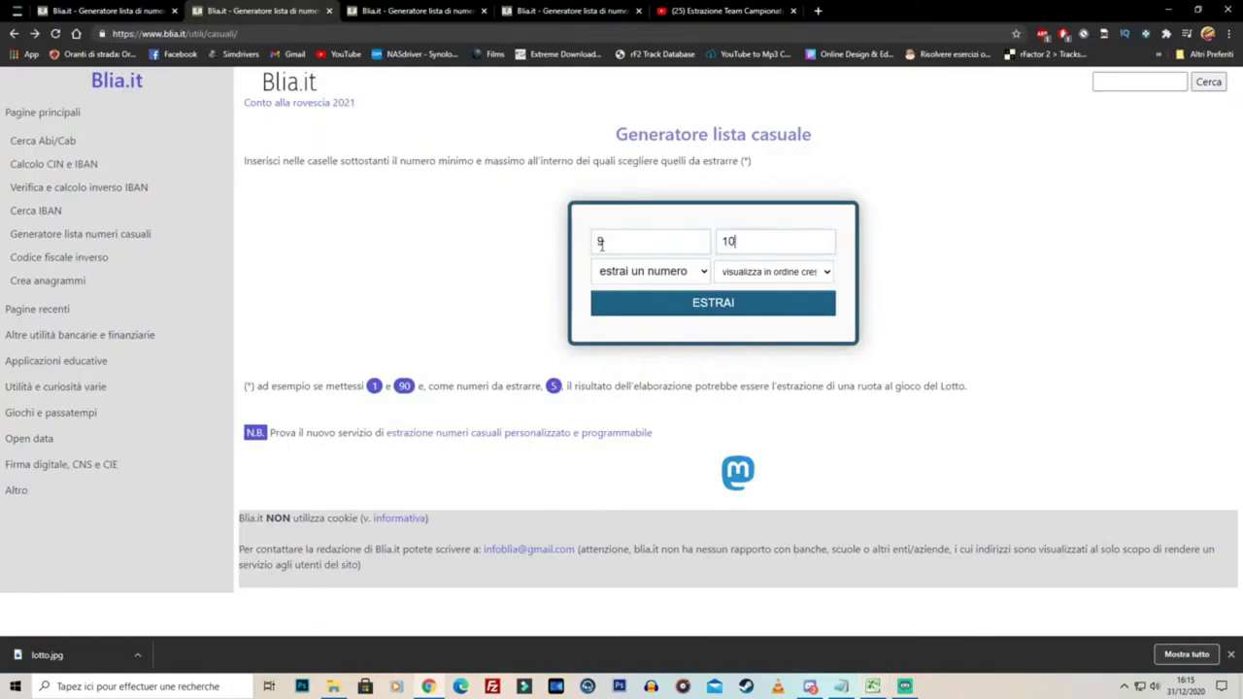
left_click(662, 307)
key("alt+Tab")
type("10")
key("Tab")
type("9")
key("Return")
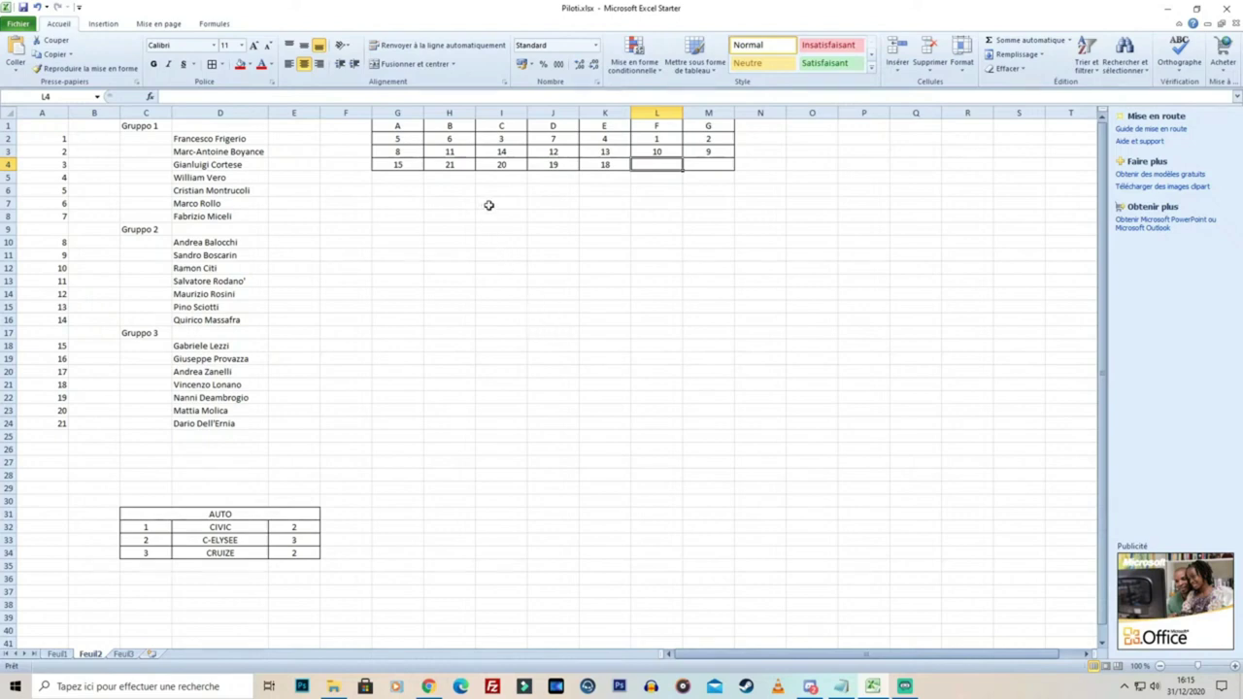
In Chrome, set the third group's generator range to 16 to 17 and draw a number
key("alt+Tab")
left_click(430, 11)
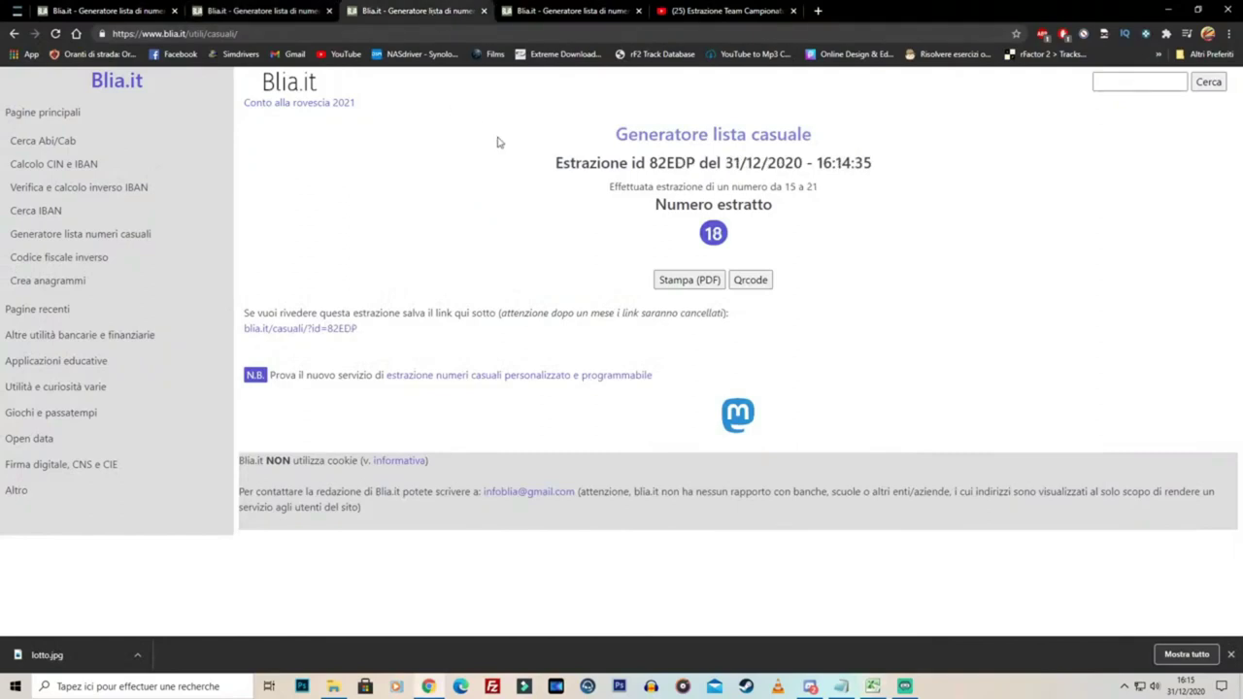
key("alt+Left")
double_click(633, 248)
type("16")
key("Tab")
type("17")
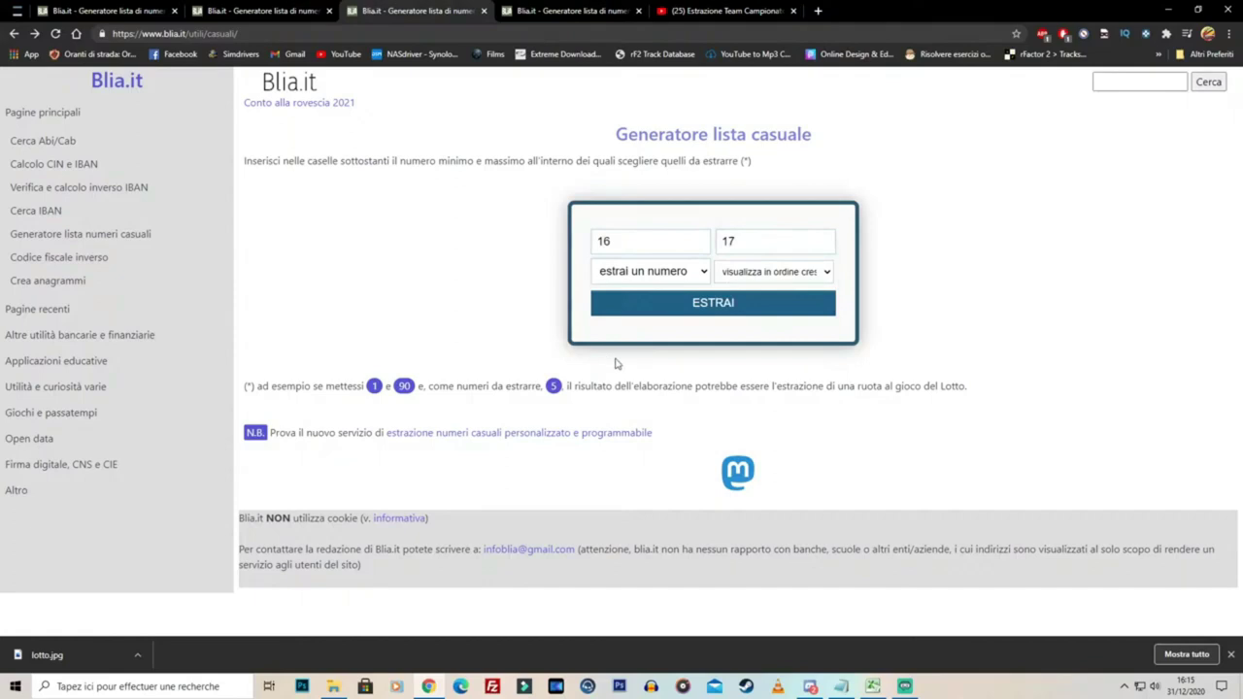
left_click(631, 315)
key("alt+Tab")
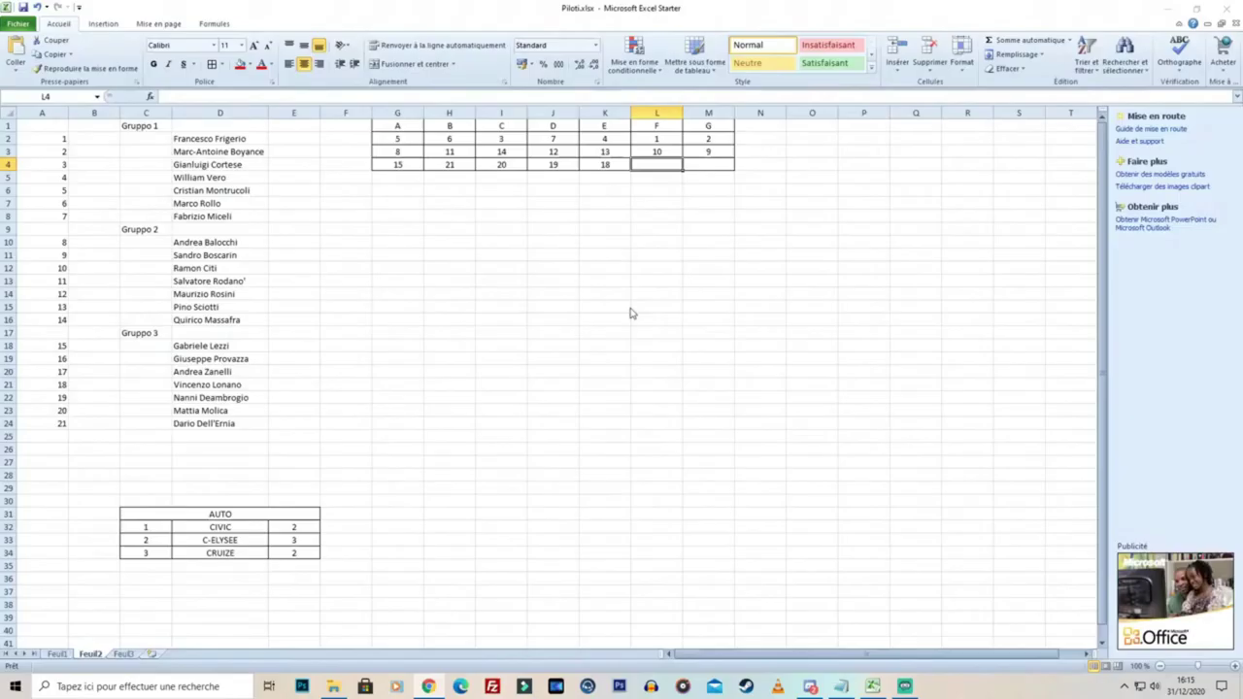
In Excel, enter 17 in cell L4 under team F and 18 in cell M4 under team G
type("17")
key("Right")
type("18")
key("Return")
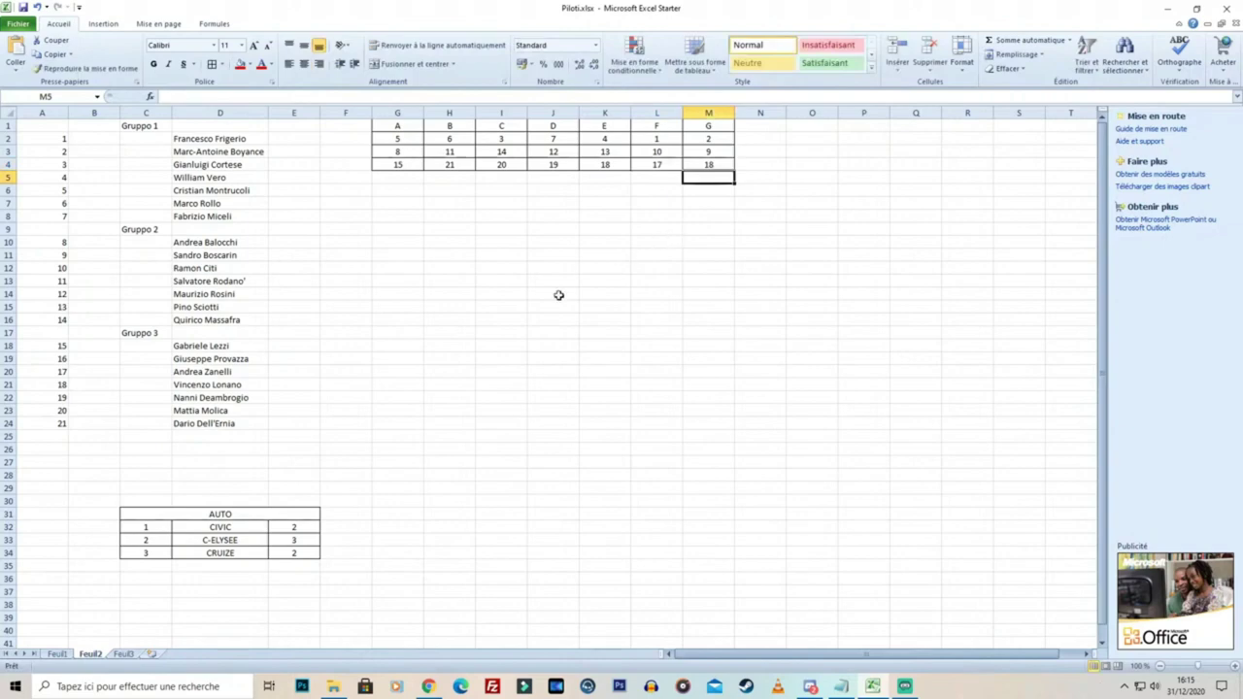
Draw a car number from 1 to 3 with the fourth generator in Chrome and enter 1 in Excel cell G32
key("alt+Tab")
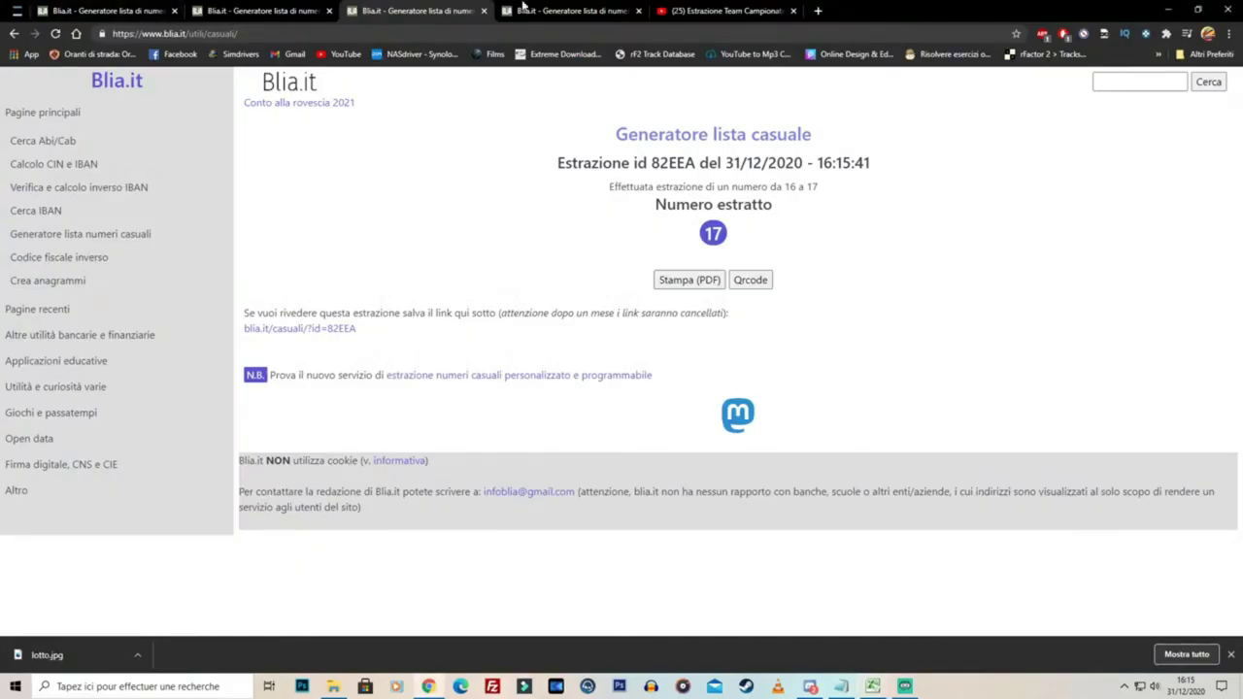
left_click(568, 11)
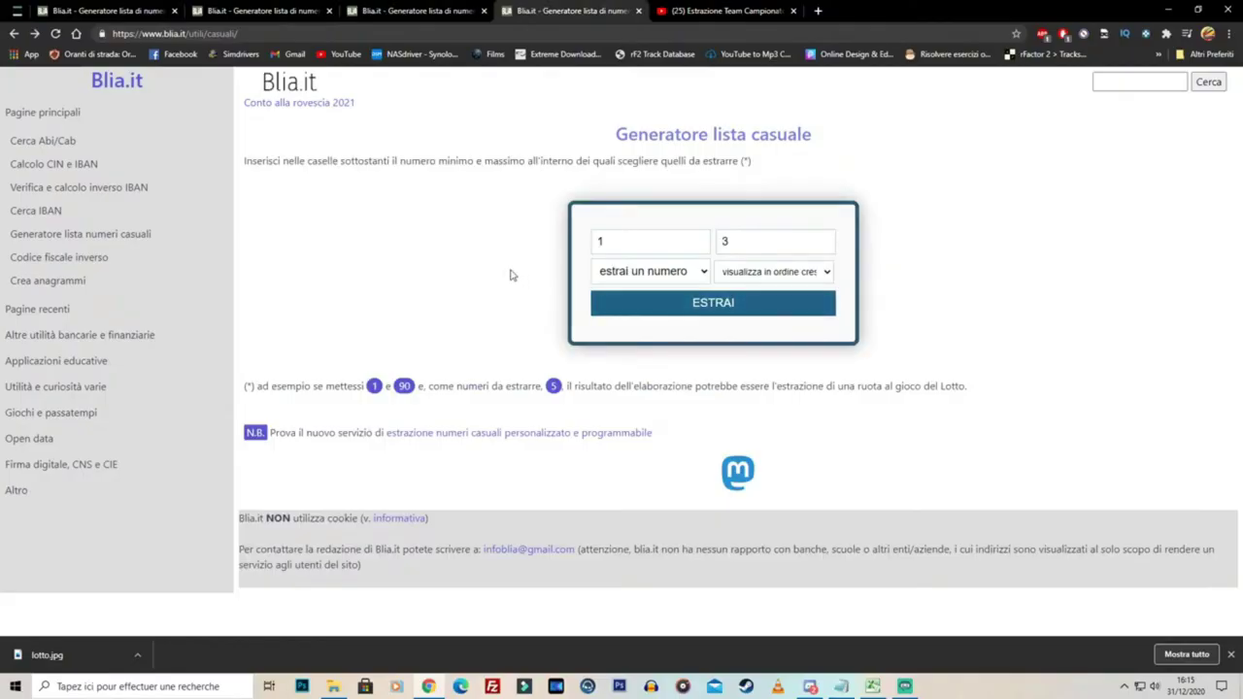
key("alt+Tab")
key("alt+Tab")
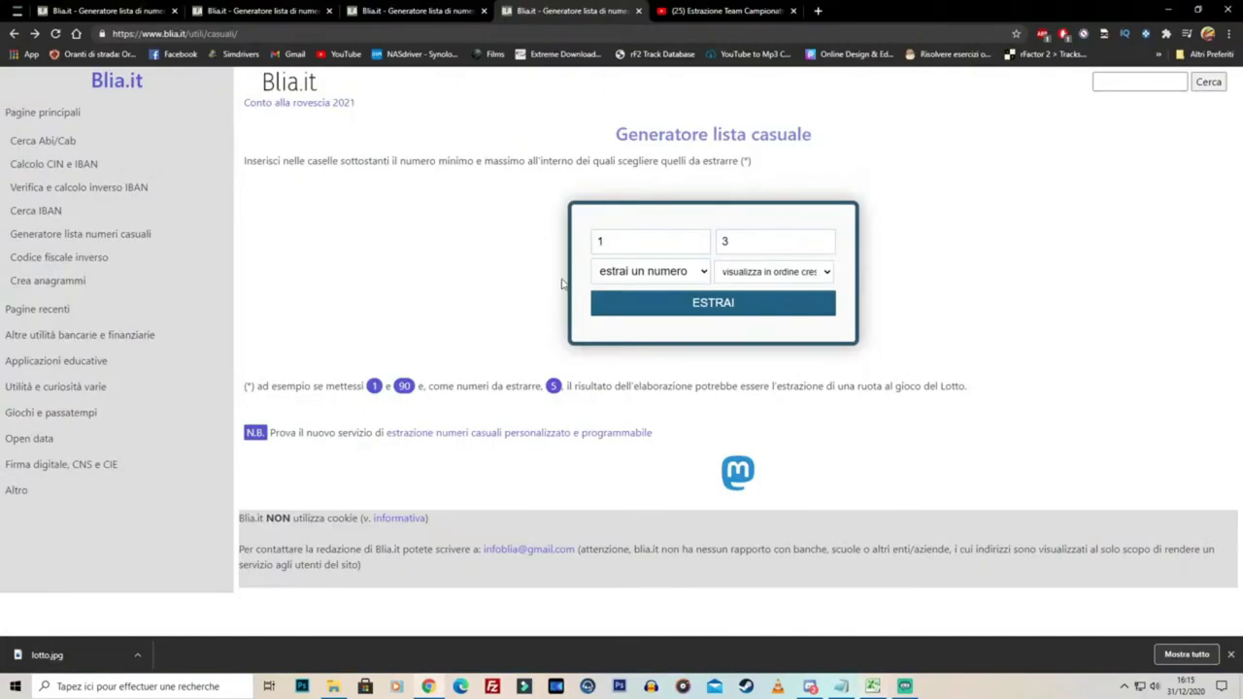
left_click(622, 309)
key("alt+Tab")
left_click(405, 533)
key("Tab")
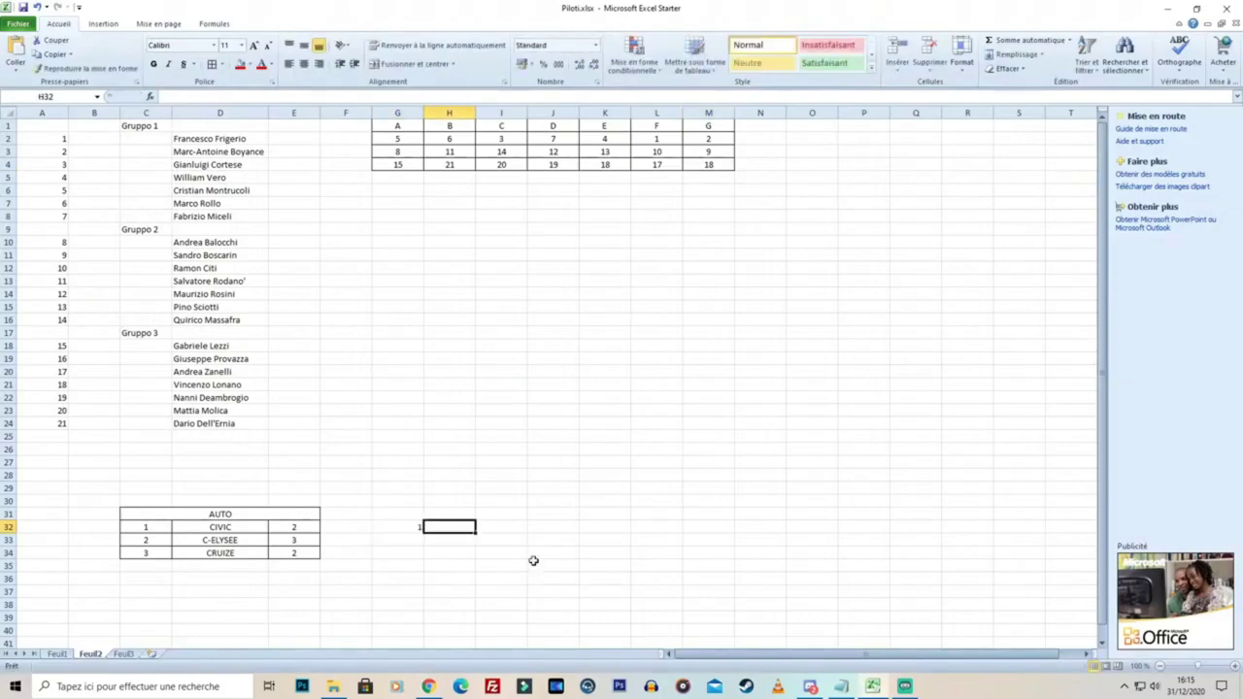
Draw another car number from 1 to 3 in Chrome and enter 3 in Excel cell H32
key("alt+Tab")
key("alt+Left")
left_click(618, 309)
key("alt+Tab")
type("3")
key("Tab")
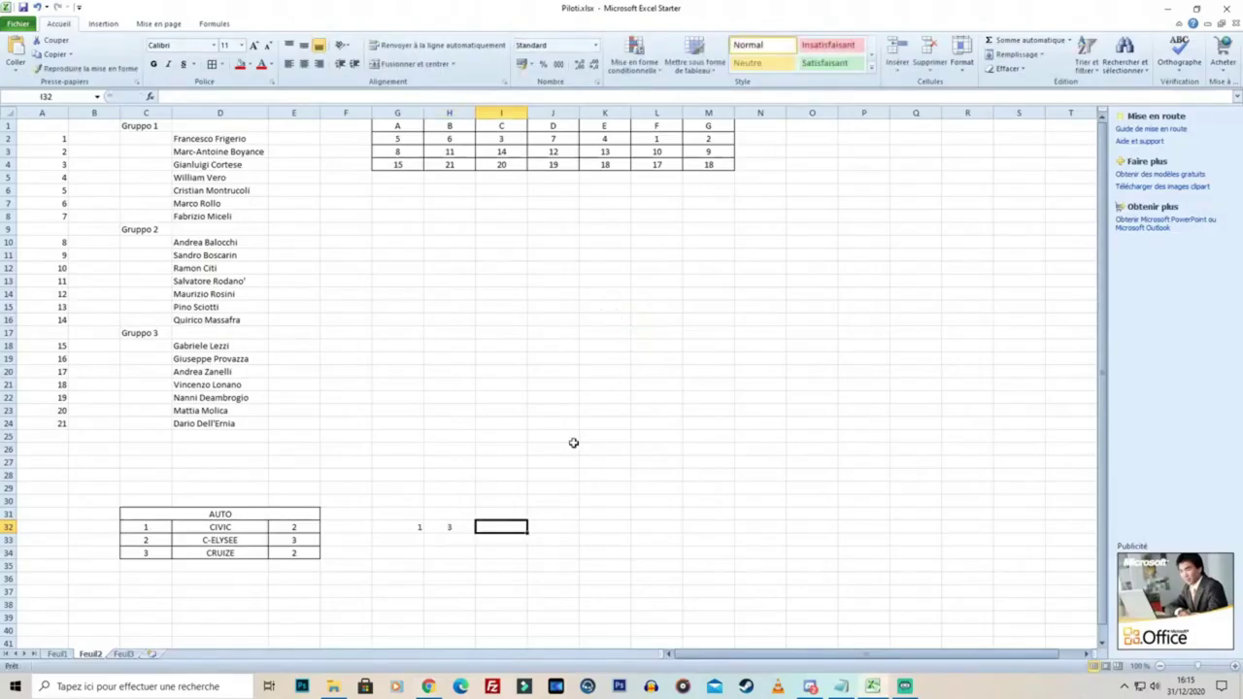
Draw a third car number from 1 to 3 in Chrome and enter 2 in Excel cell I32
key("alt+Tab")
key("alt+Left")
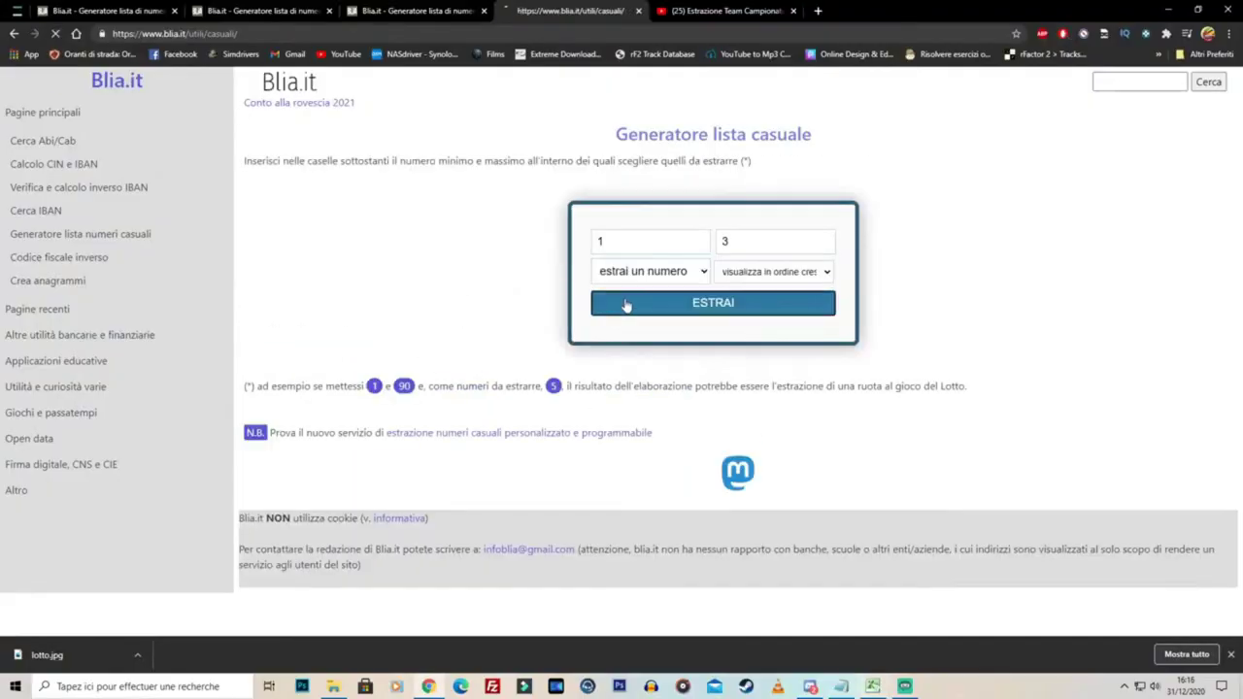
left_click(620, 307)
key("alt+Tab")
type("2")
key("Tab")
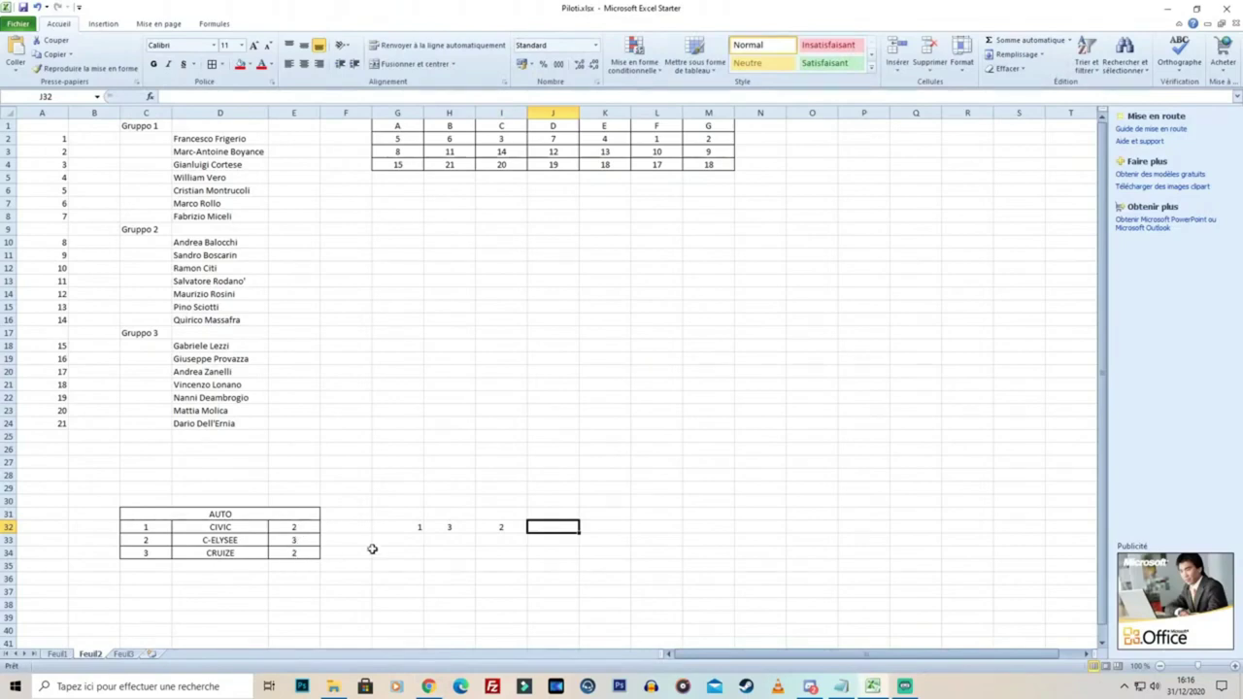
Review the car numbers entered in row 32, draw another from 1 to 3 in Chrome, and enter 1 in Excel cell J32
left_click(410, 528)
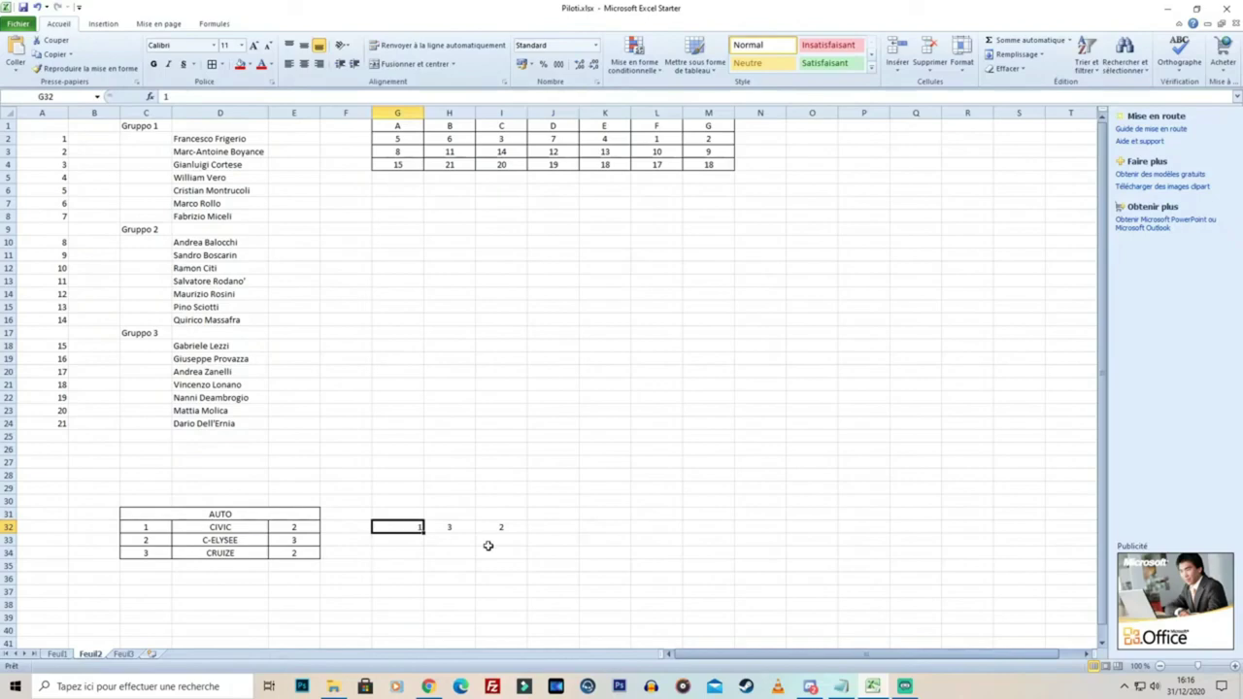
left_click(458, 529)
left_click(502, 529)
left_click(558, 529)
key("alt+Tab")
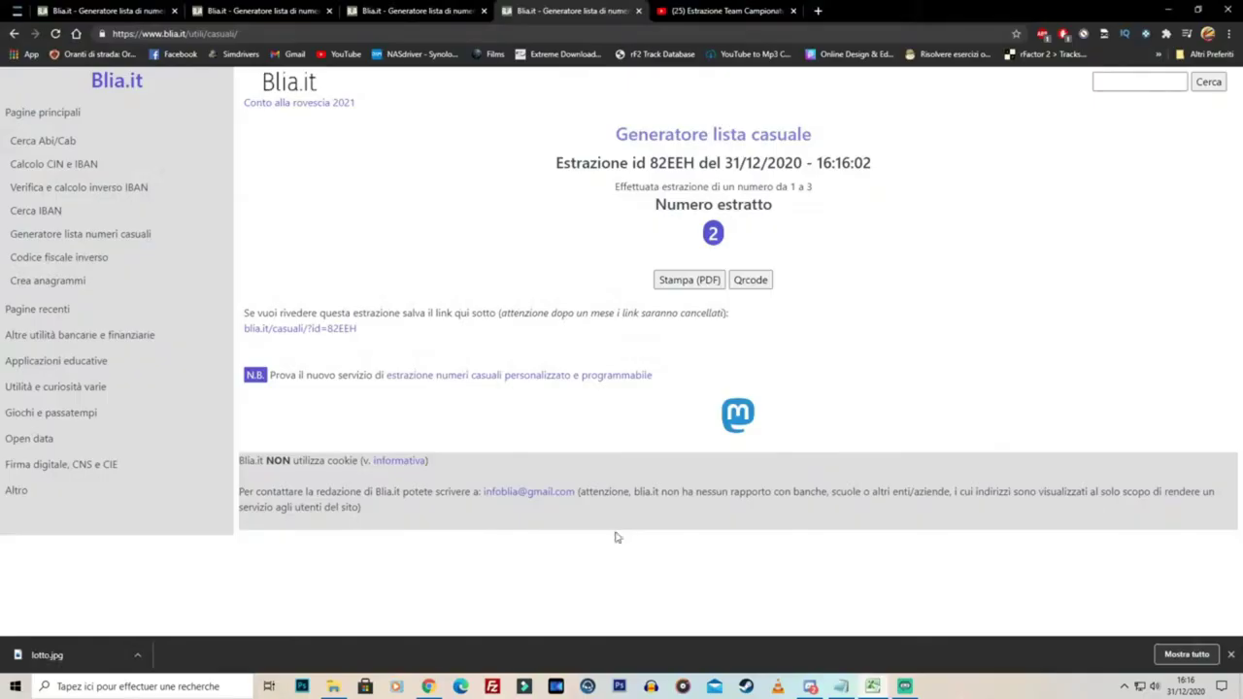
key("F5")
left_click(635, 305)
key("alt+Tab")
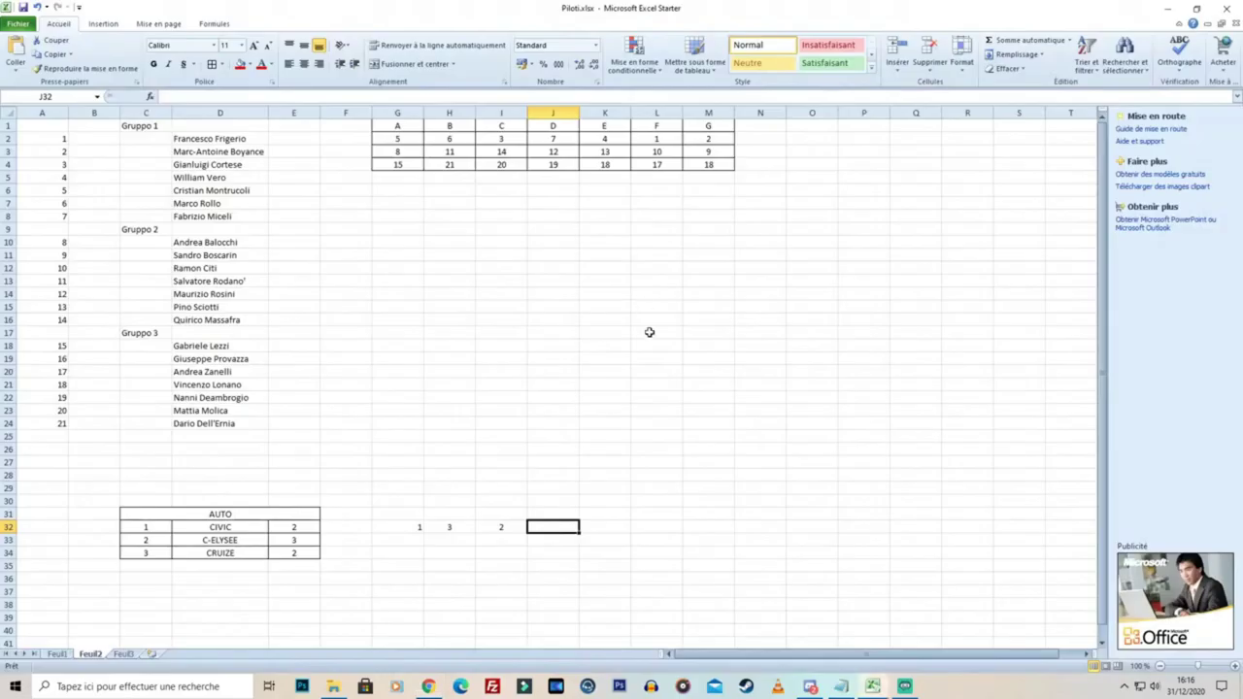
type("1")
key("Tab")
Draw the fifth car number from 1 to 3 in Chrome and enter 3 in Excel cell K32
key("alt+Tab")
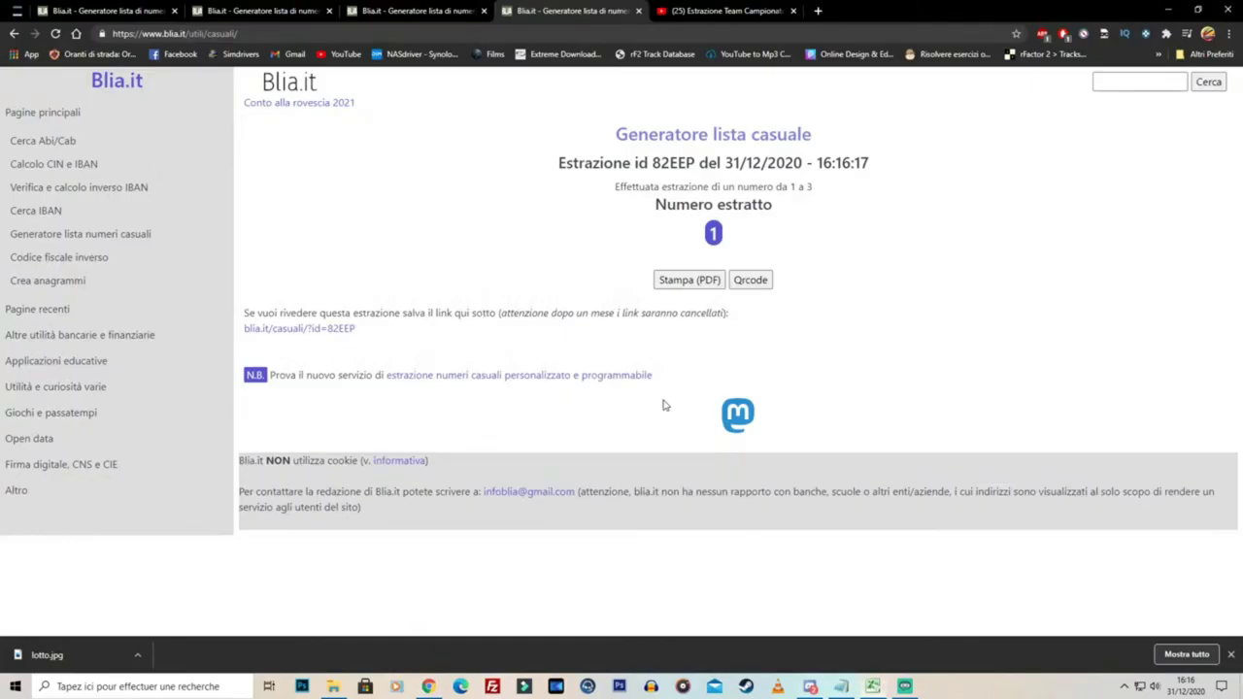
key("F5")
left_click(641, 305)
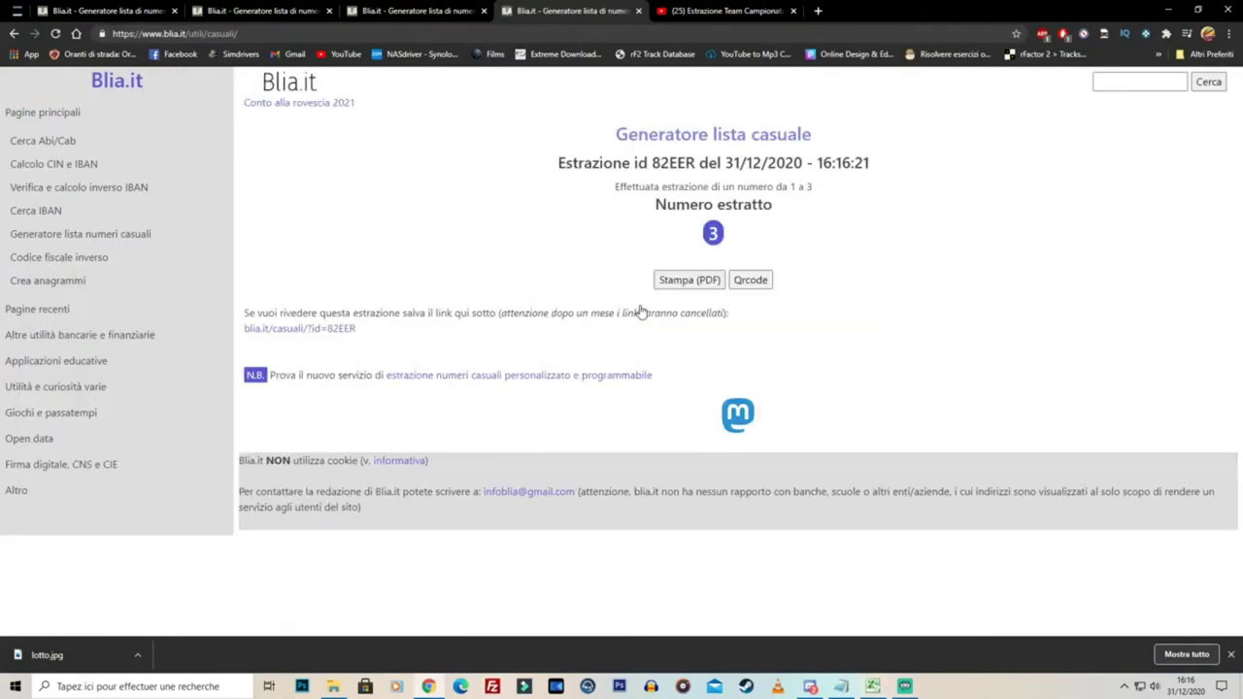
key("alt+Tab")
type("3")
key("Tab")
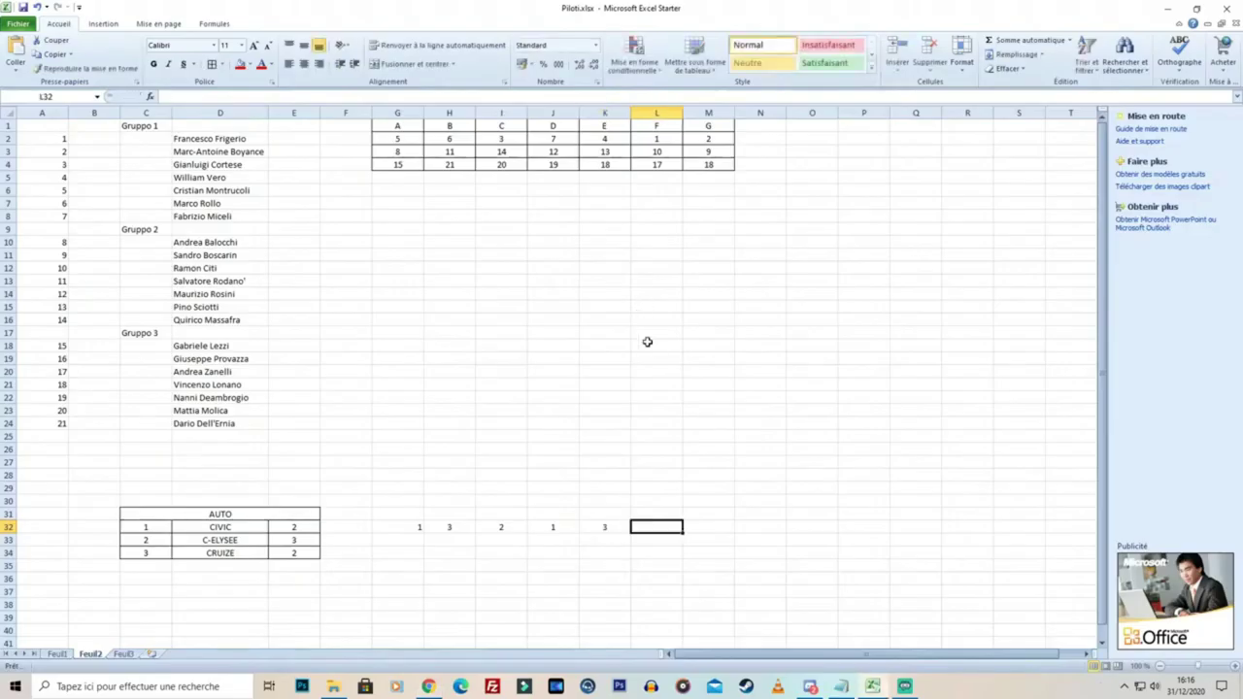
Fill the CRUIZE quantity cell E34 in the AUTO table with red
left_click(309, 550)
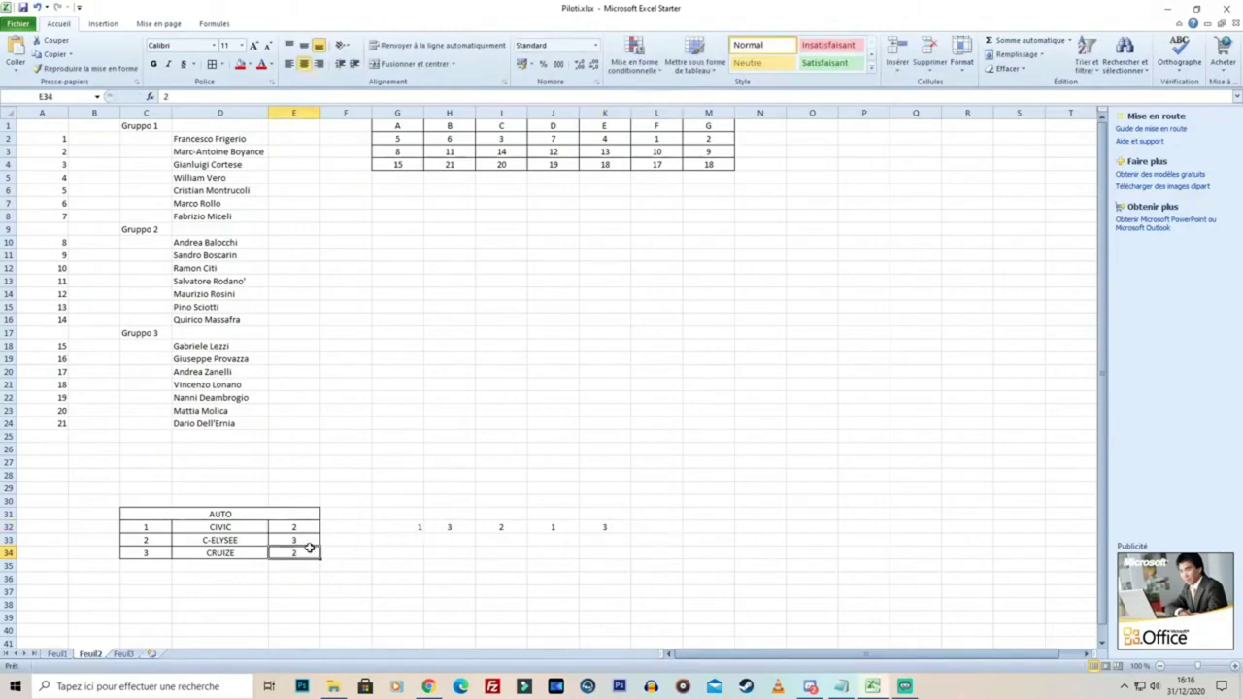
left_click(241, 70)
left_click(398, 433)
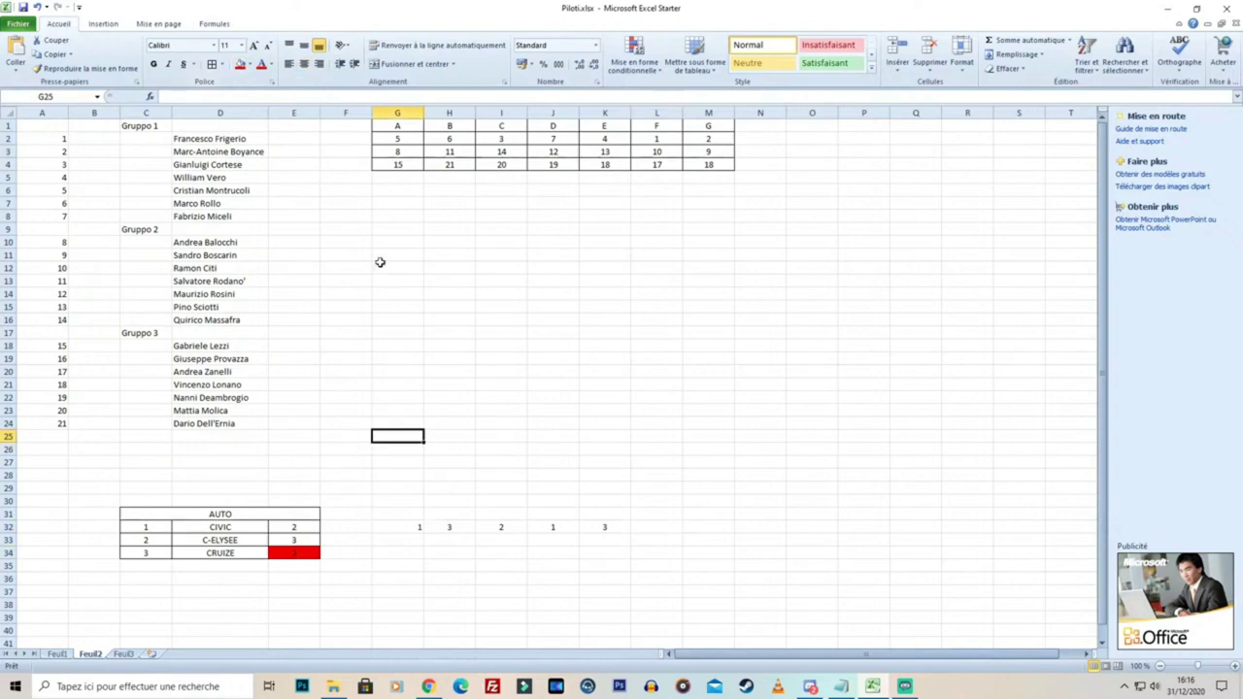
Enter car number 2 in both cells L32 and M32
left_click(658, 533)
type("2")
key("Right")
type("2")
key("Down")
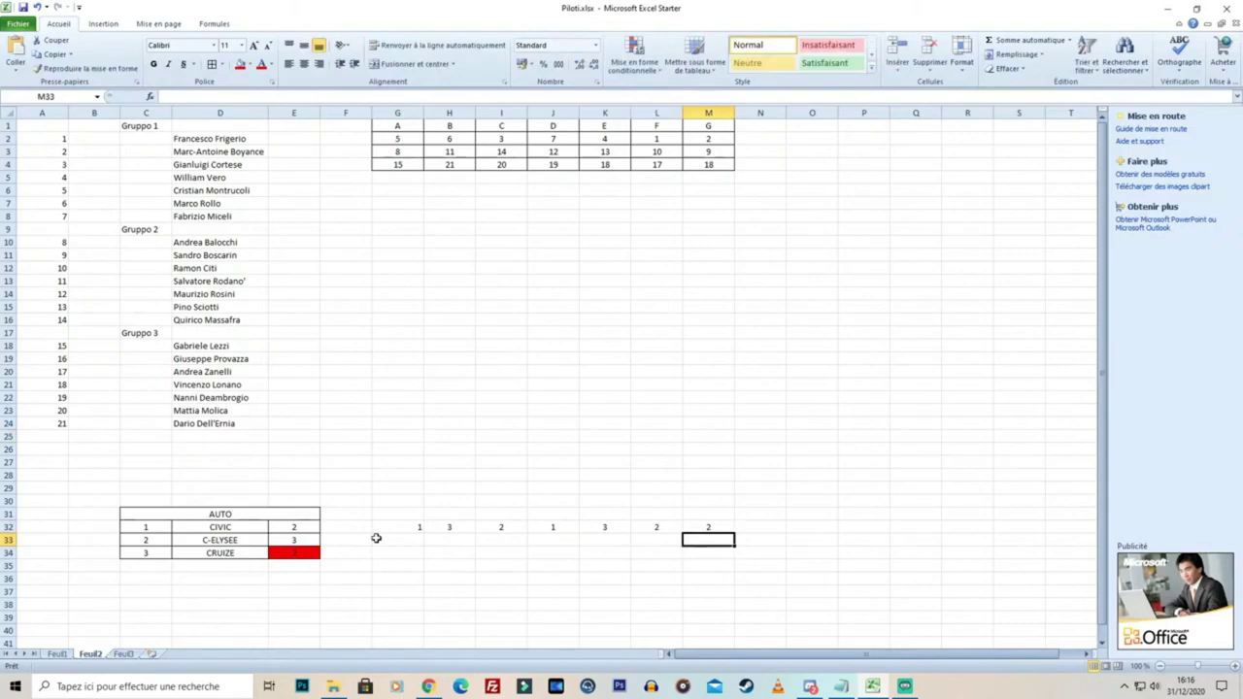
Center the car numbers in cells G32 to M32 and fill those cells with red
left_click_drag(399, 527, 708, 527)
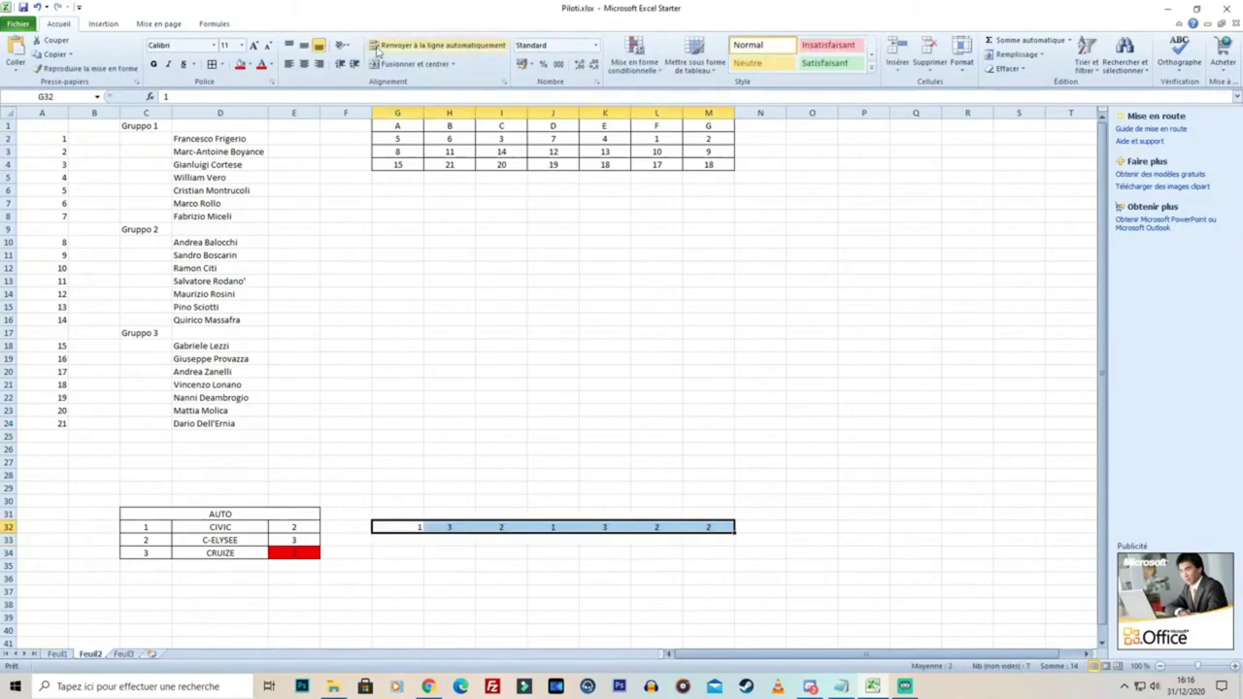
left_click(379, 340)
left_click_drag(413, 528, 703, 527)
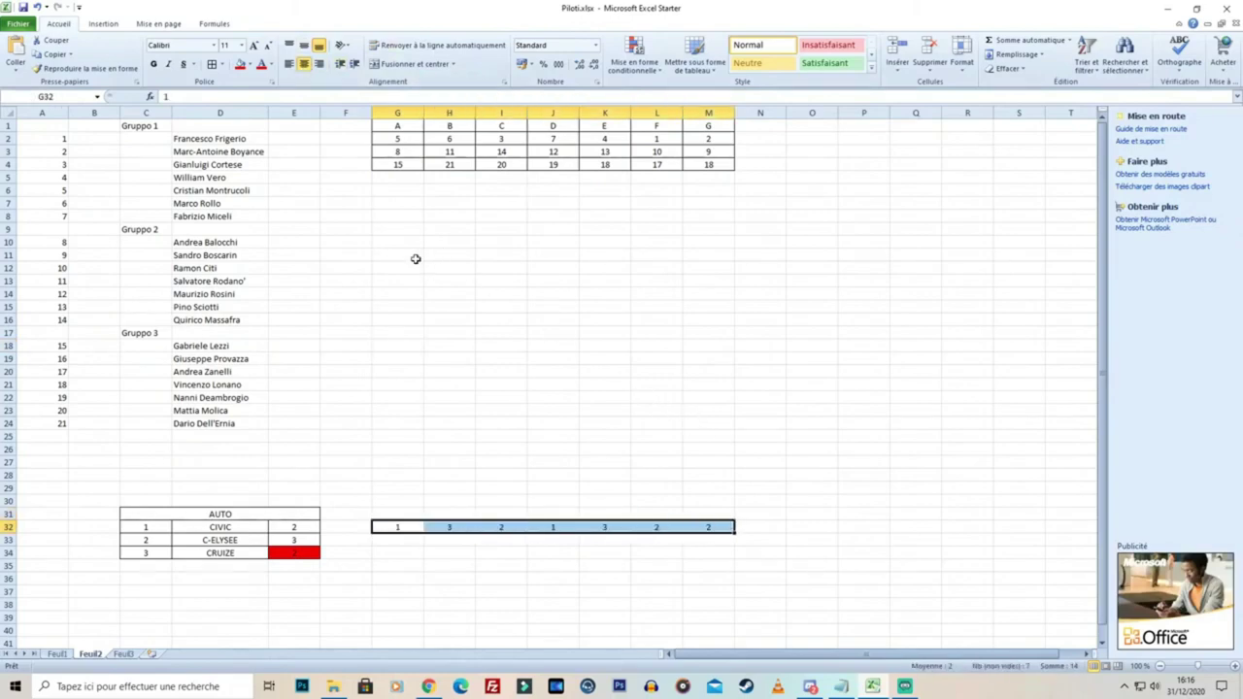
left_click(240, 64)
left_click(398, 348)
Check the third-group numbers in row 4 and correct cell M4 under team G to 16
left_click(606, 165)
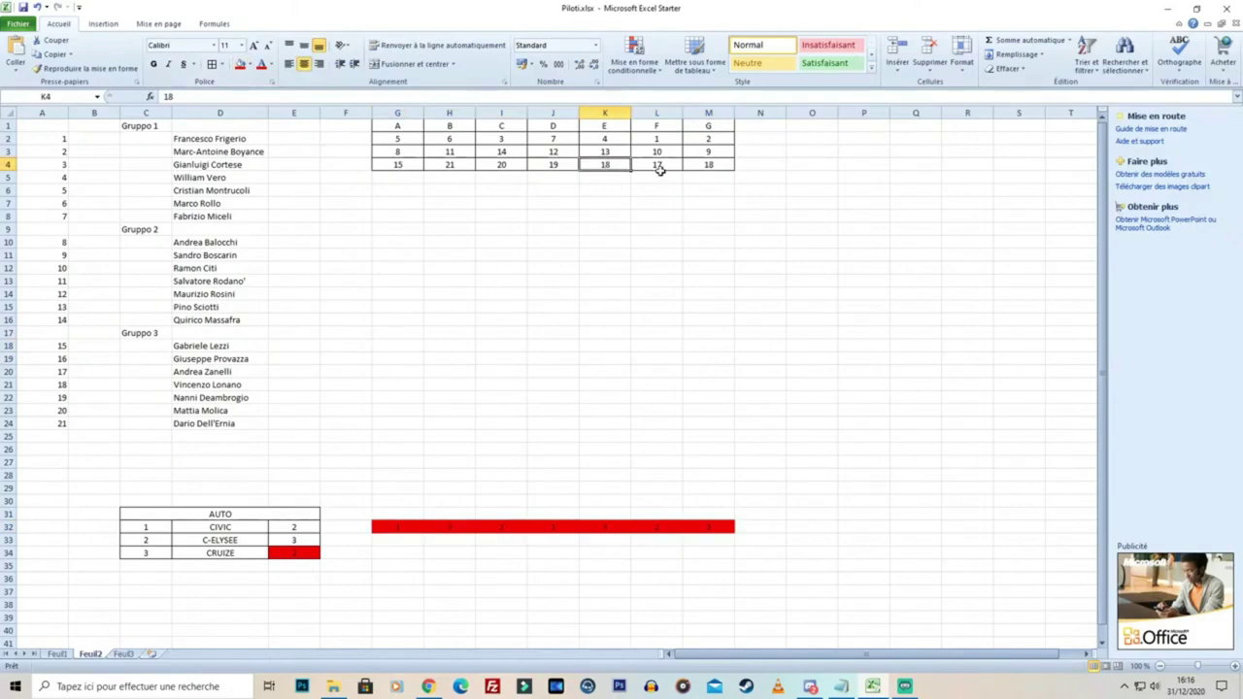
left_click(719, 166)
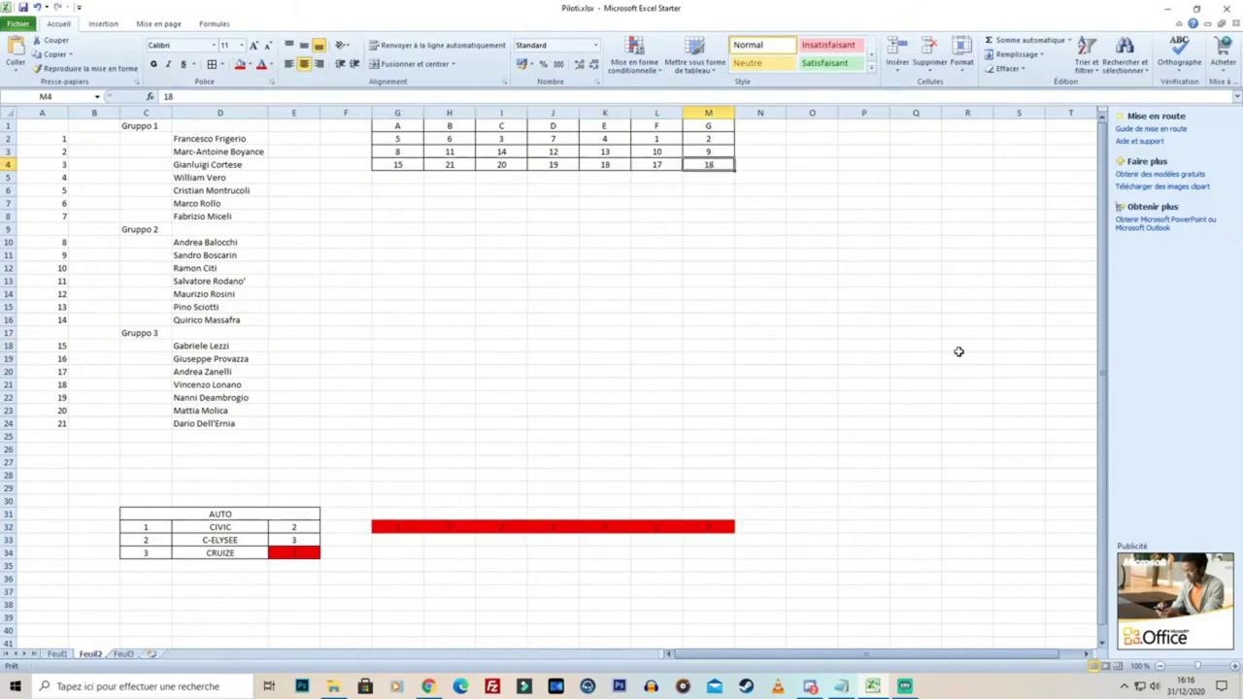
type("16")
key("Return")
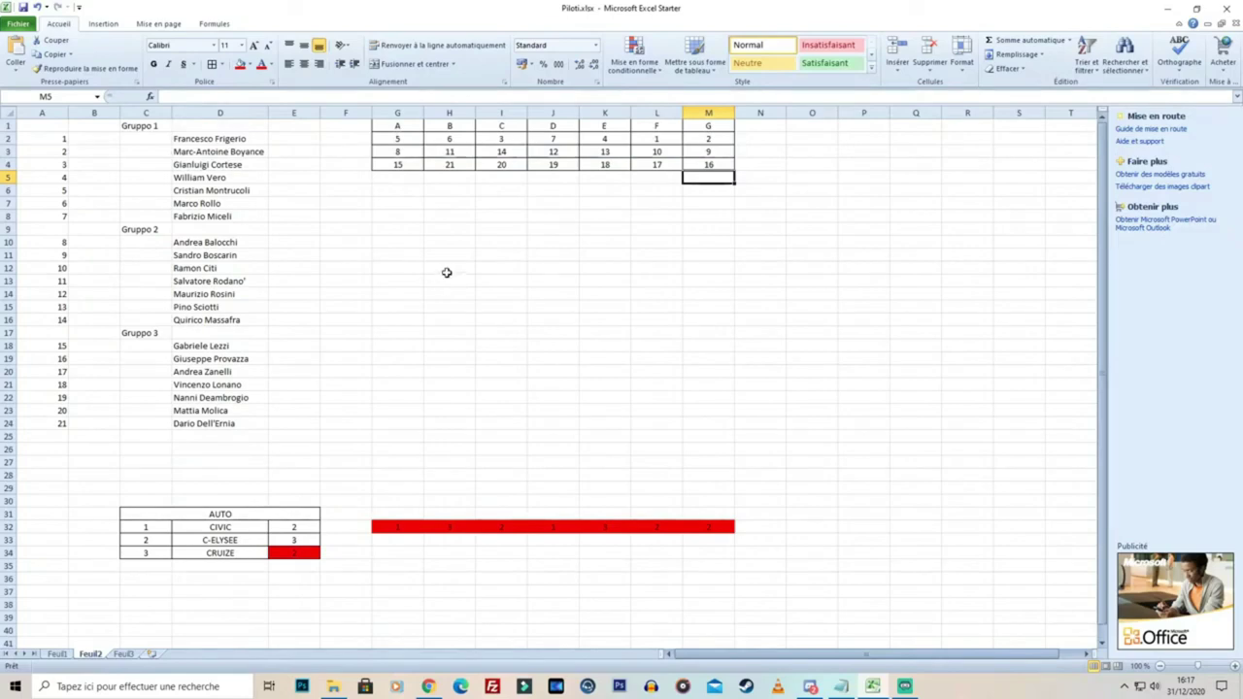
Copy the name of driver 5 from cell D6 into cell G7 below team A
left_click(214, 193)
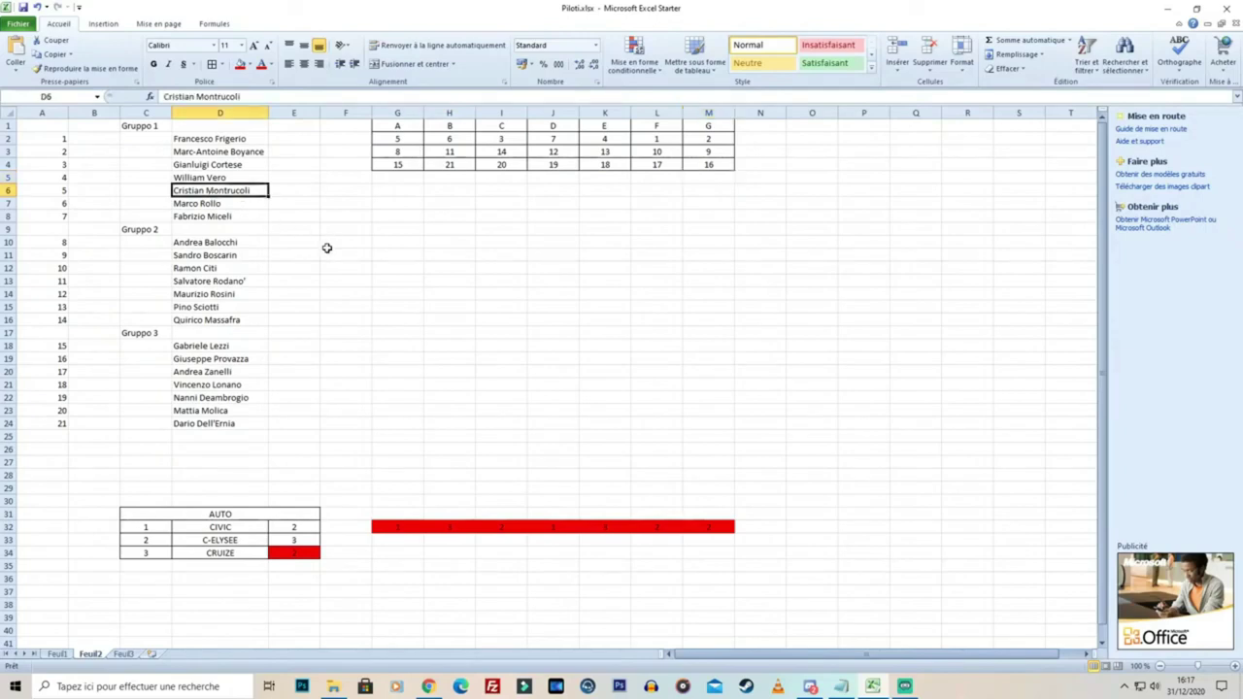
left_click_drag(268, 190, 423, 203)
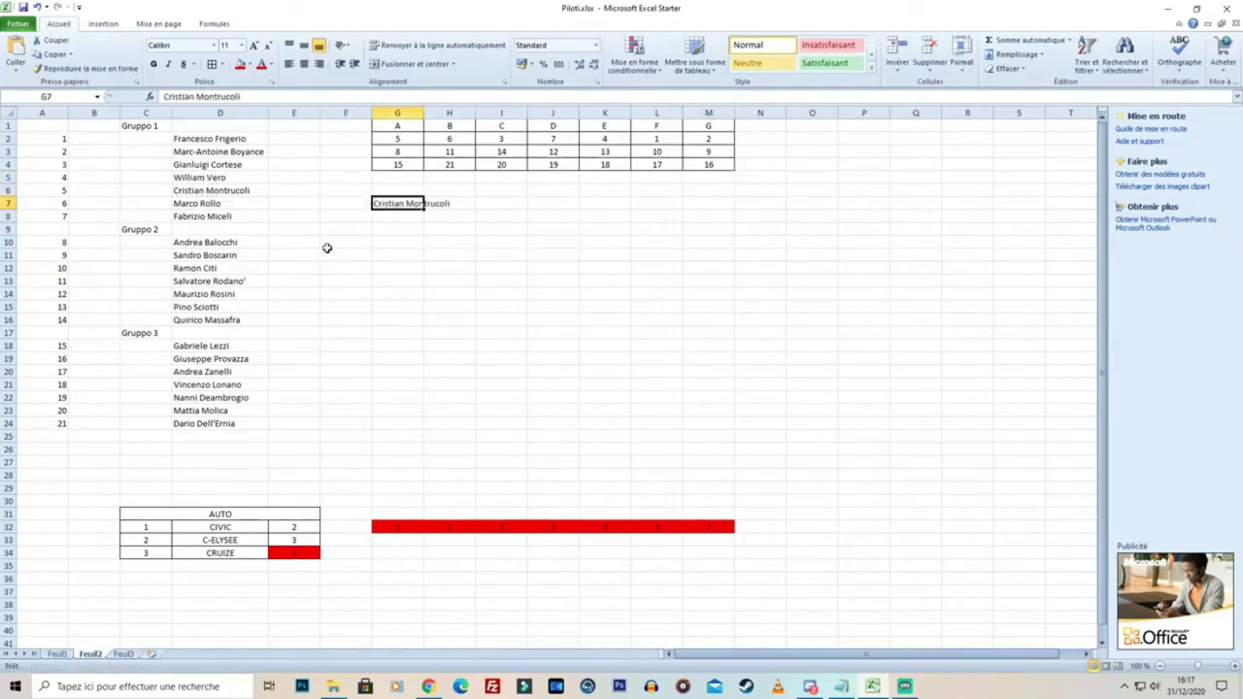
key("Return")
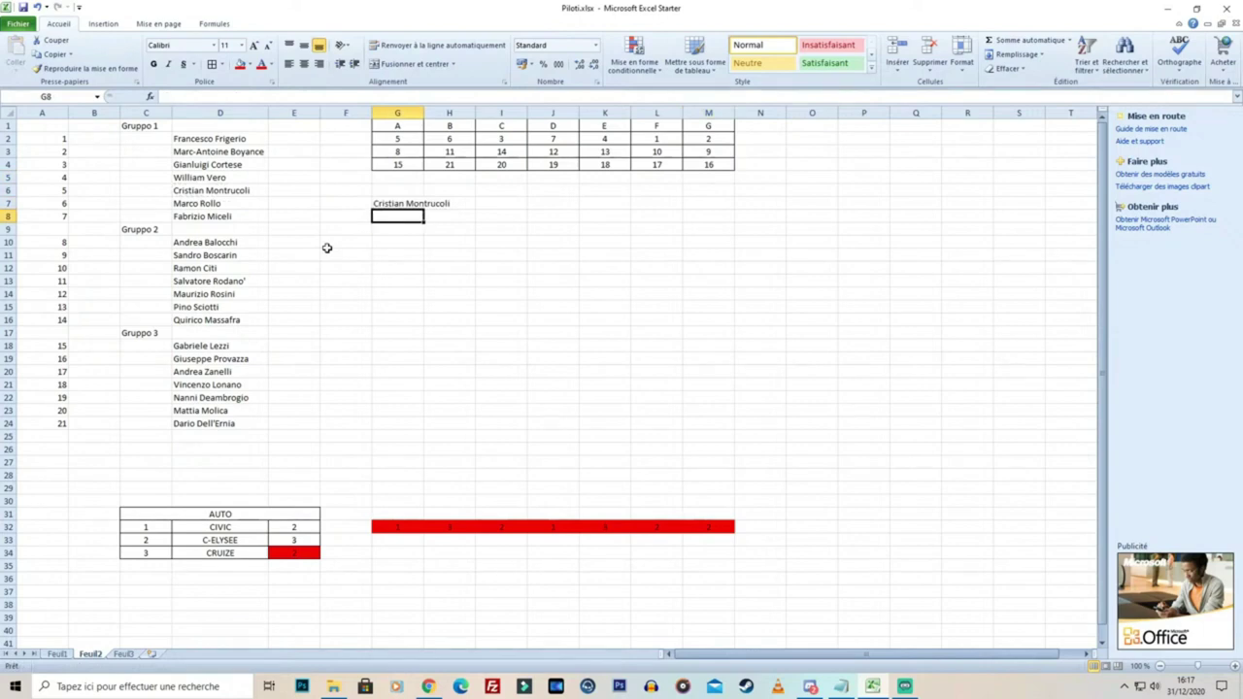
Copy the name of driver 8 from cell D10 into cell G8
key("Left")
key("Left")
key("Left")
key("Down")
key("Down")
key("ctrl+c")
key("Right")
key("Right")
key("Right")
key("Up")
key("Up")
key("Return")
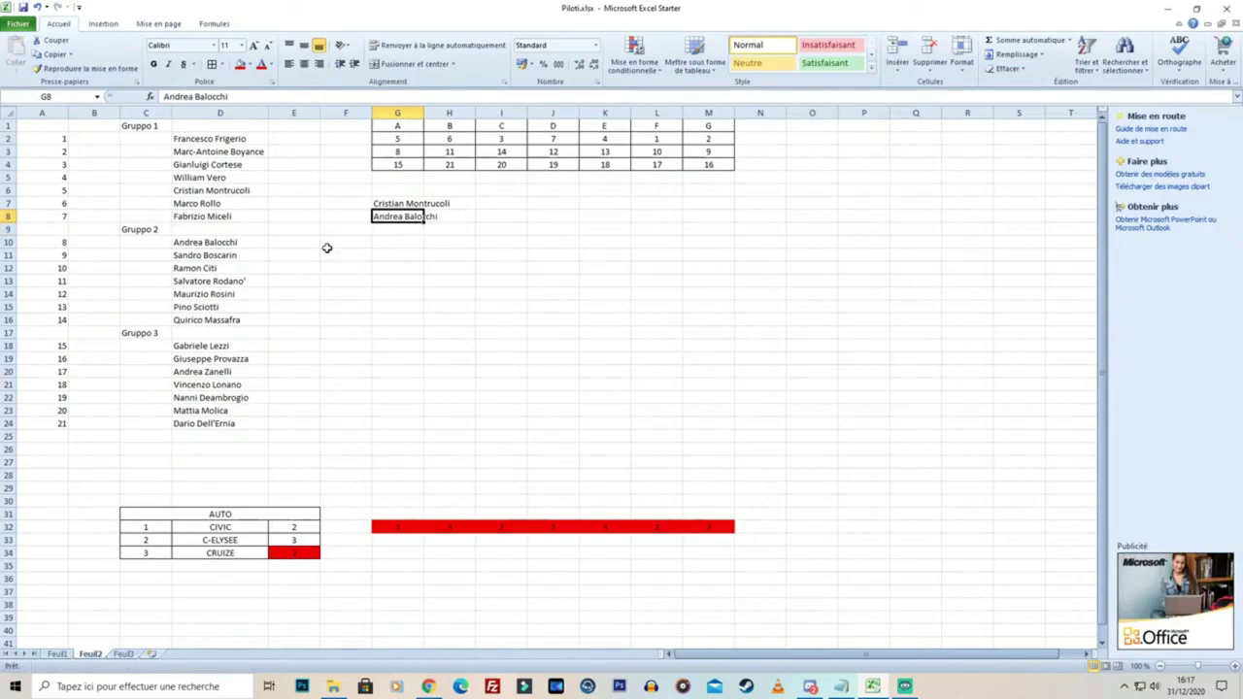
Copy the name of driver 15 from cell D18 into cell G9 and fit column G's width to its contents
left_click(212, 346)
key("ctrl+c")
left_click(374, 233)
key("Return")
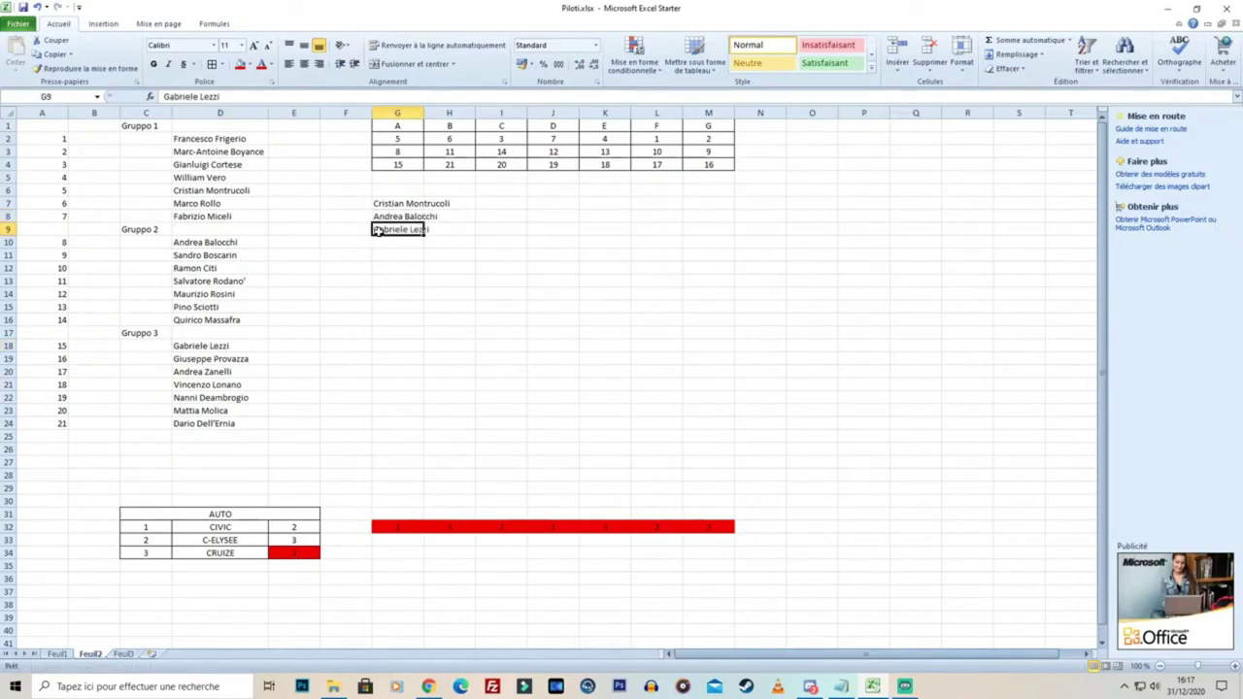
double_click(424, 114)
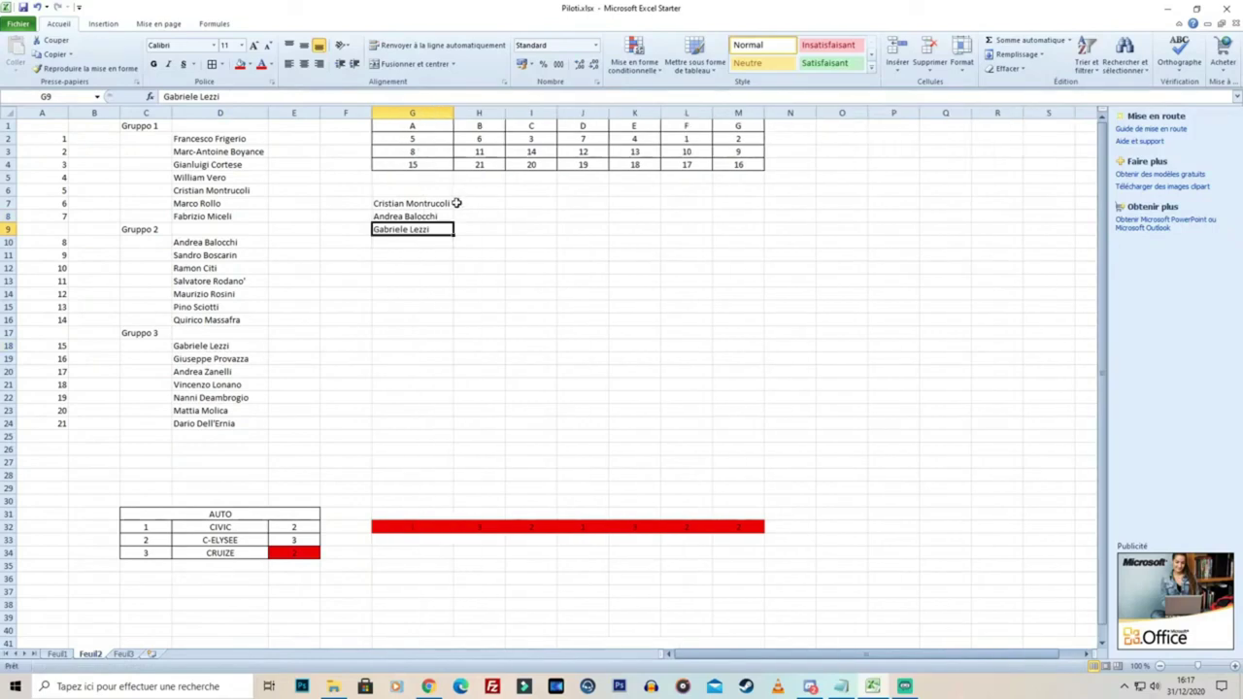
left_click_drag(380, 203, 411, 228)
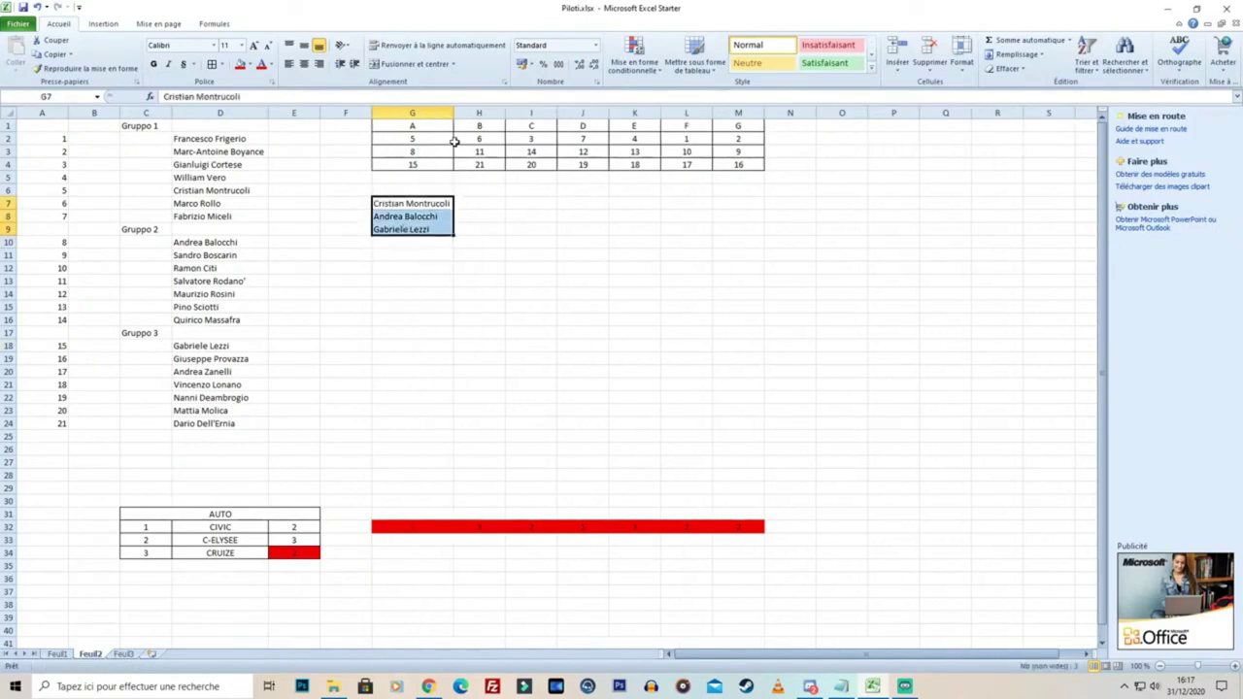
Copy the name of driver 6 from cell D7 into cell H7 below team B
left_click(491, 200)
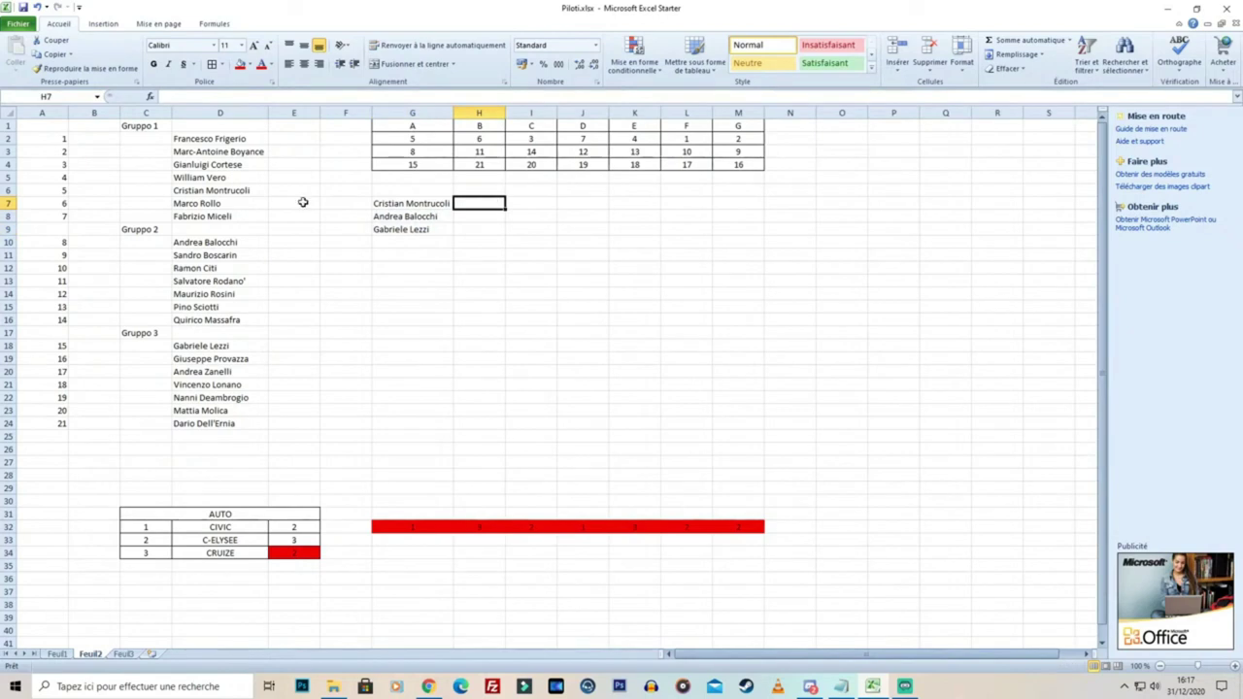
left_click(241, 200)
key("ctrl+c")
left_click(476, 202)
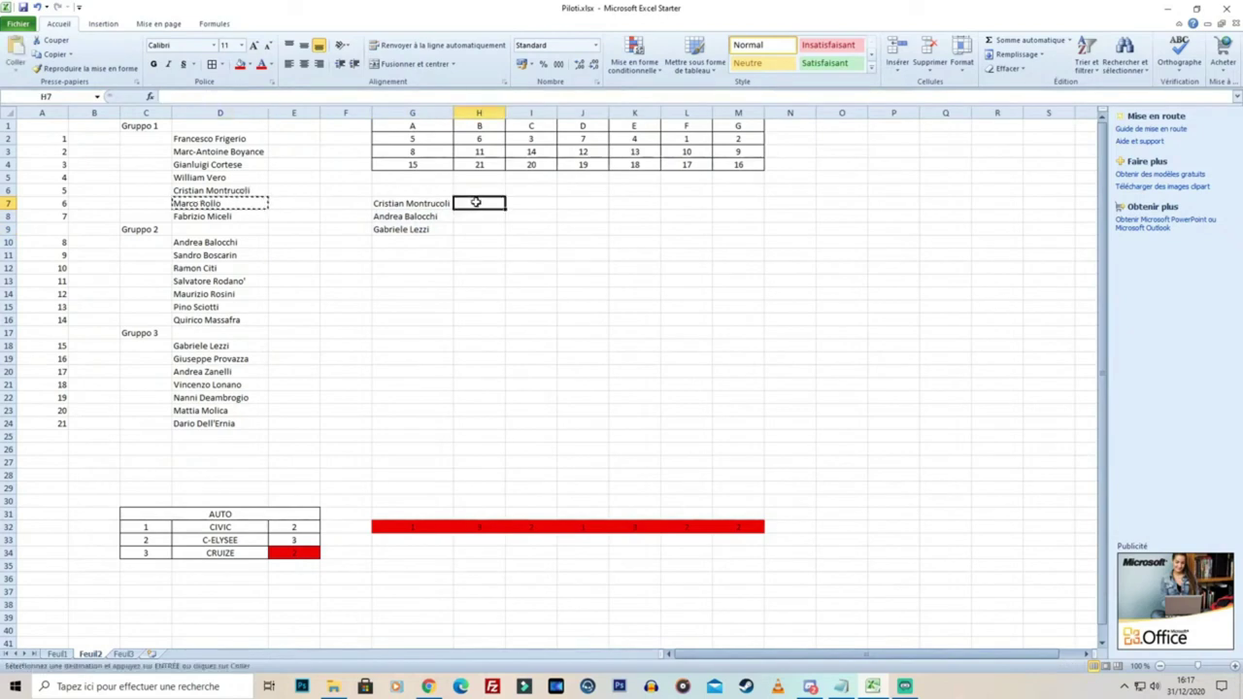
key("Return")
key("Return")
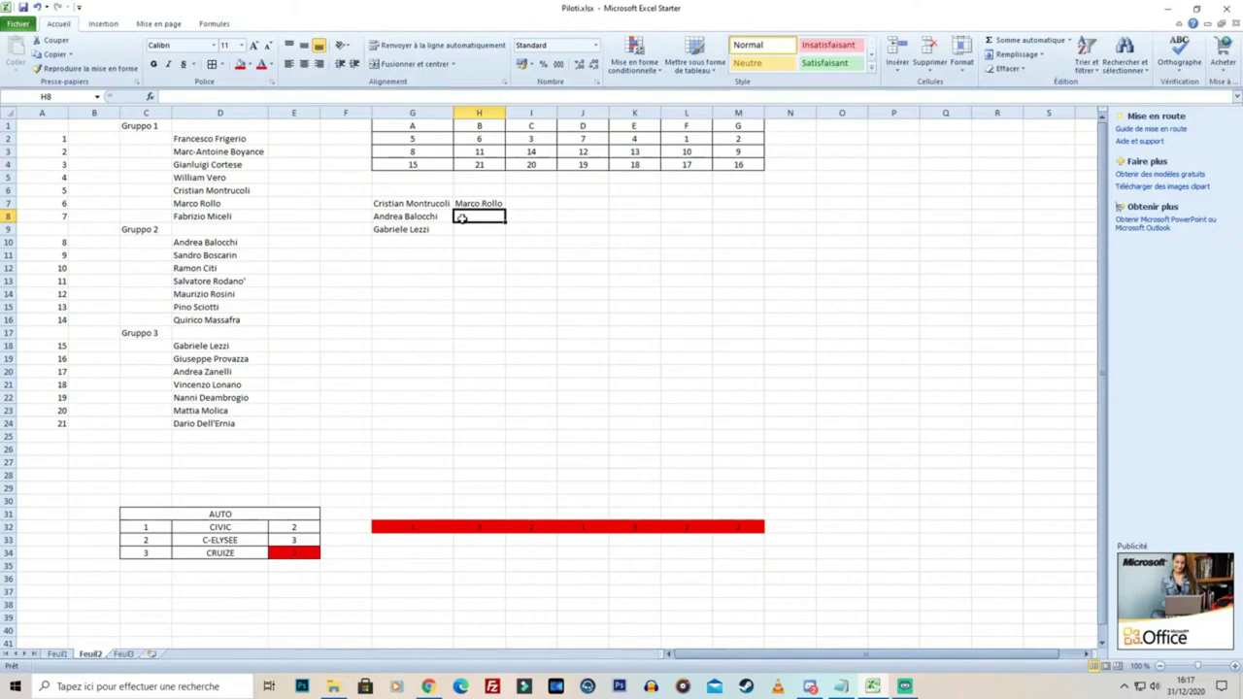
Copy the name of driver 11 from cell D13 into cell H8
left_click(212, 281)
key("ctrl+c")
left_click(480, 216)
key("Return")
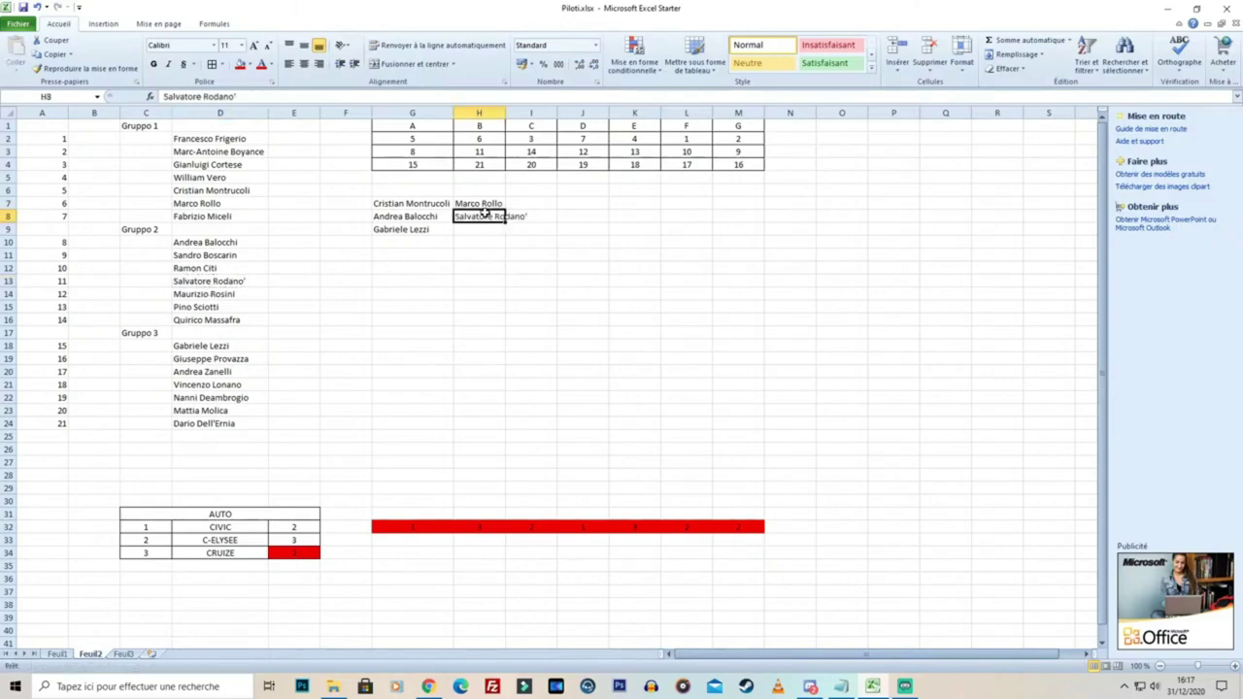
Copy the name of driver 21 from cell D24 into cell H9 and fit column H's width to its contents
left_click(173, 423)
key("ctrl+c")
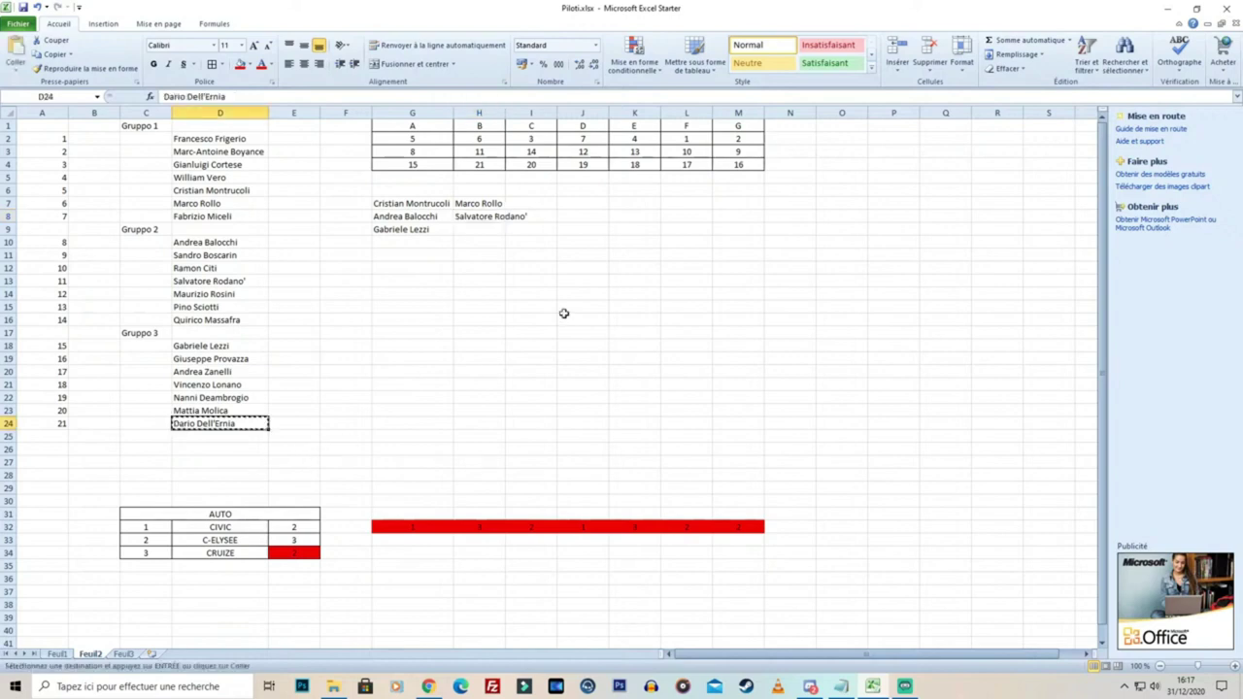
left_click(466, 230)
key("Return")
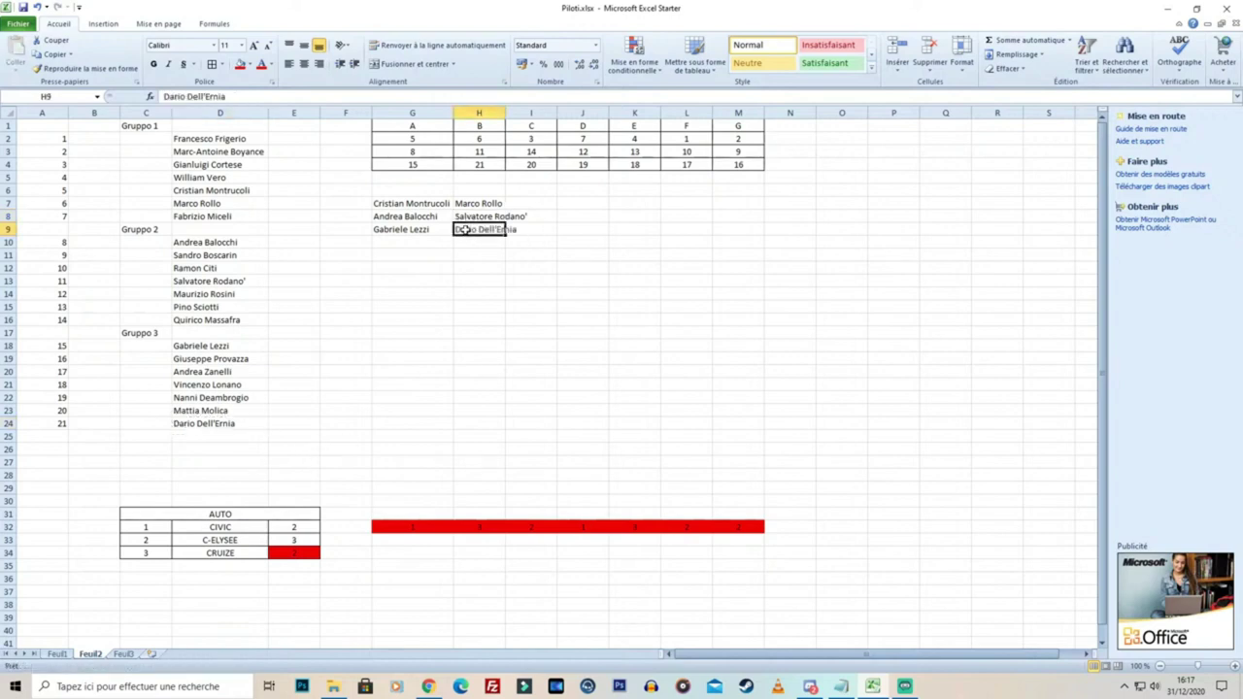
double_click(505, 112)
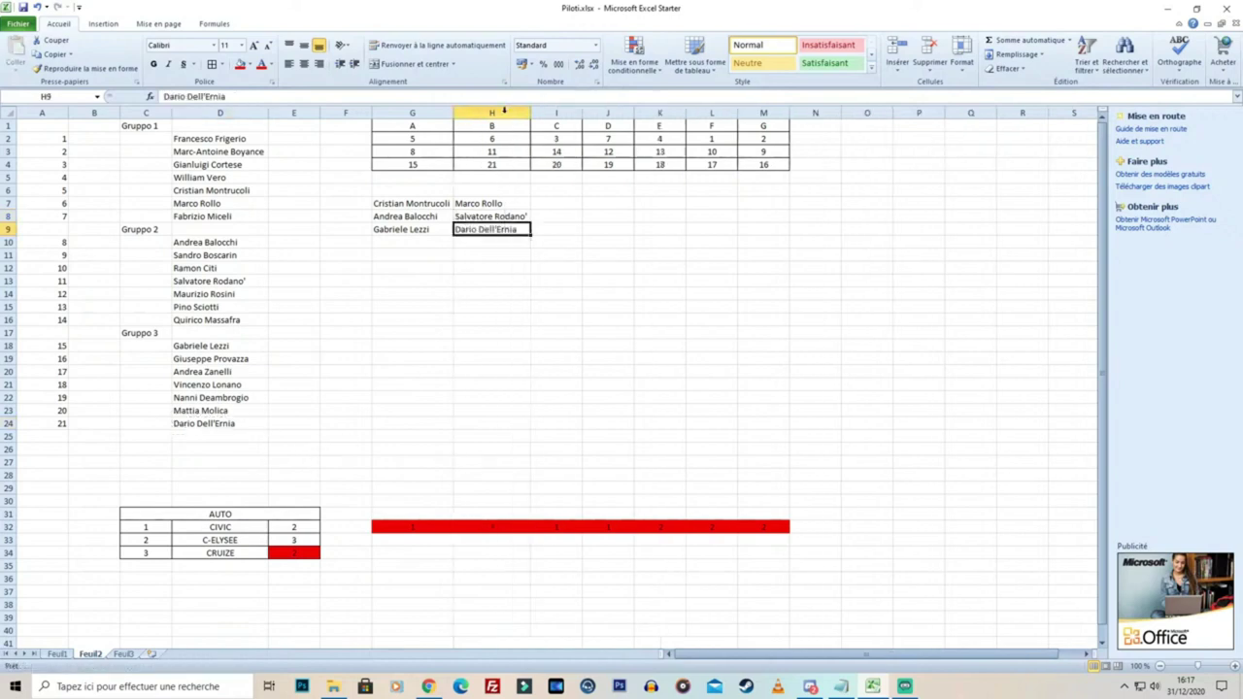
Copy the names of drivers 3 and 14 from cells D4 and D16 into cells I7 and I8 below team C
left_click(560, 206)
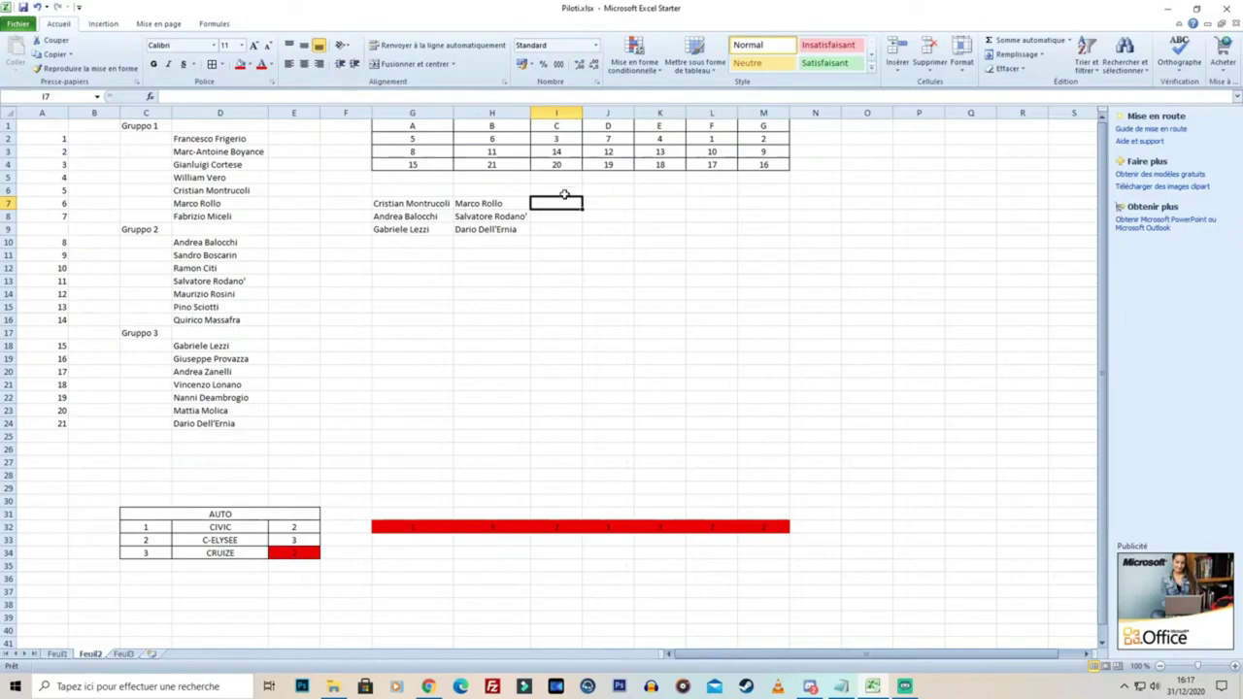
left_click(210, 166)
key("ctrl+c")
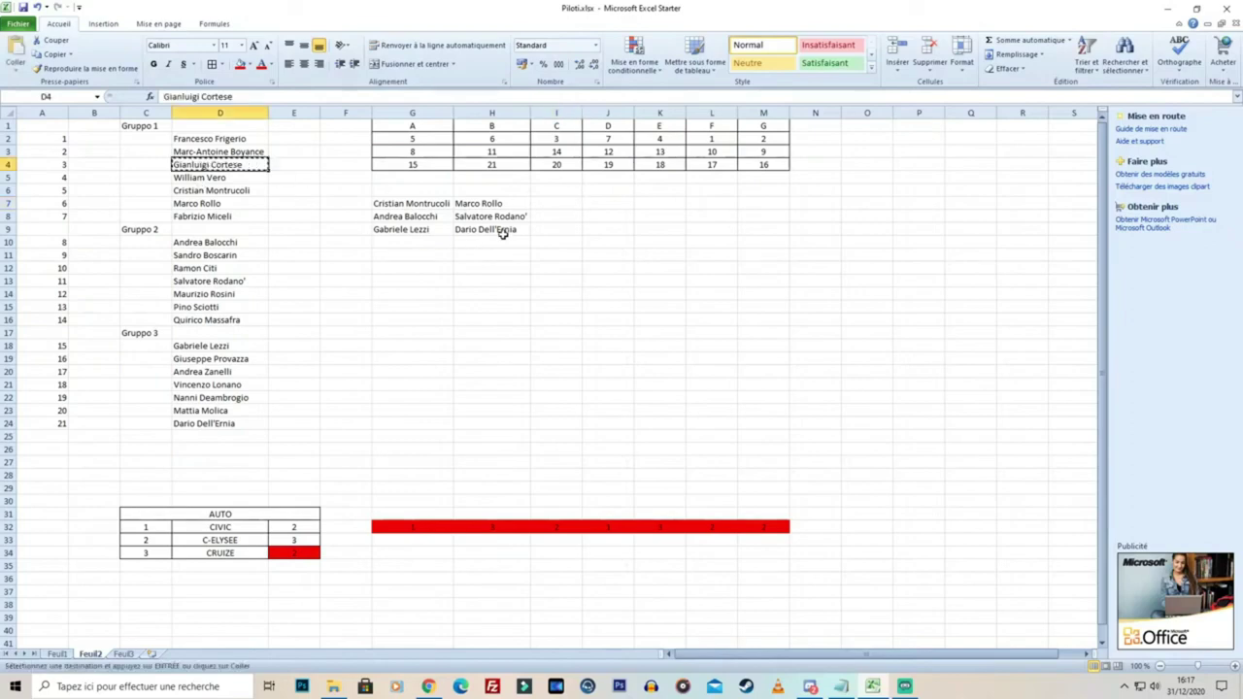
left_click(561, 205)
key("Return")
left_click(217, 320)
key("ctrl+c")
left_click(553, 216)
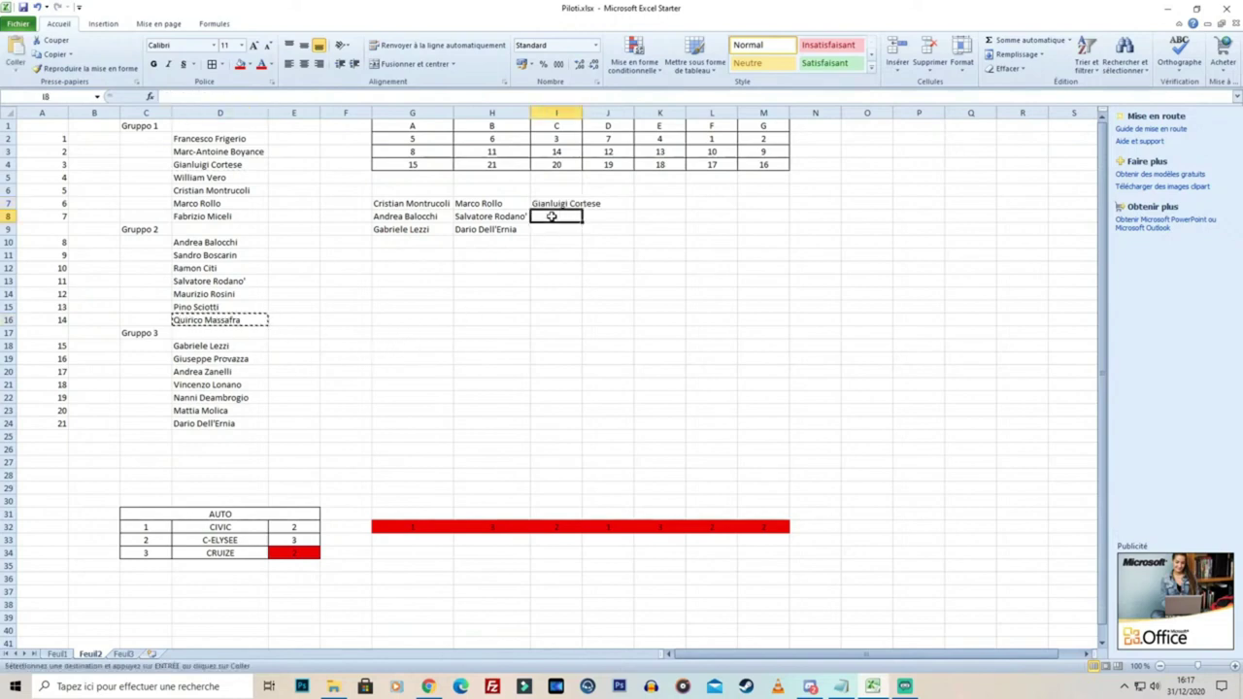
key("Return")
Copy the name of driver 20 from cell D23 into cell I9 and fit column I's width to its contents
left_click(239, 400)
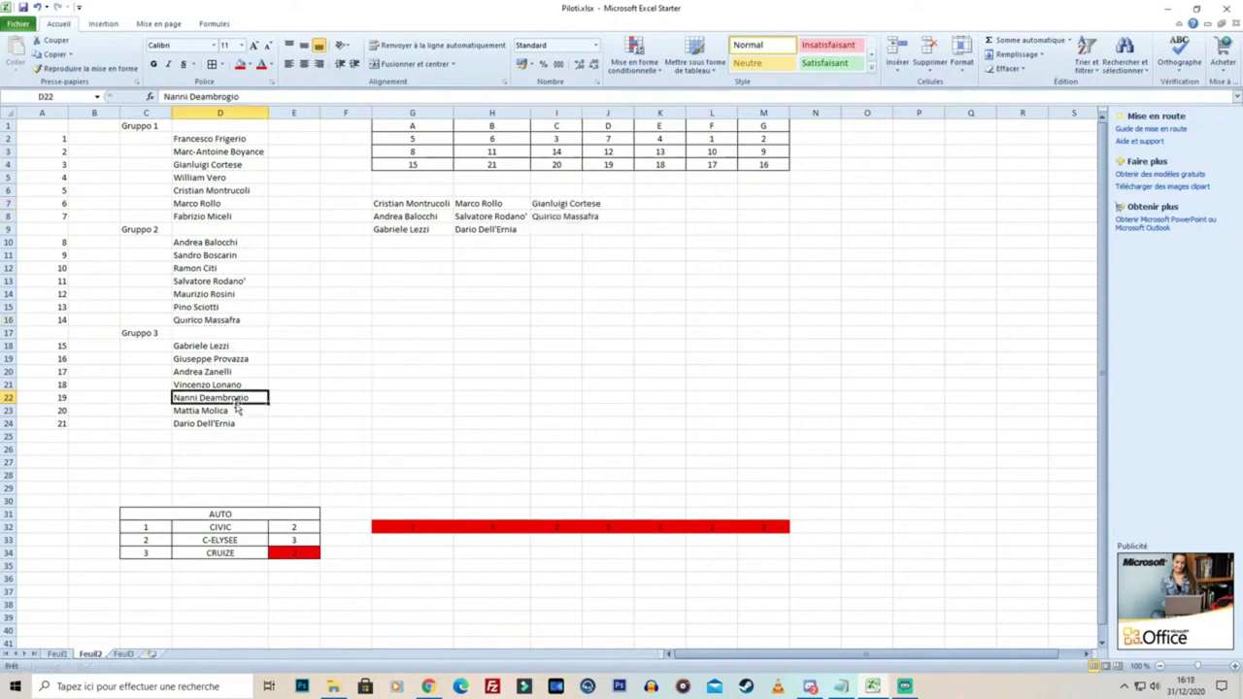
left_click(218, 414)
key("ctrl+c")
left_click(550, 228)
key("Return")
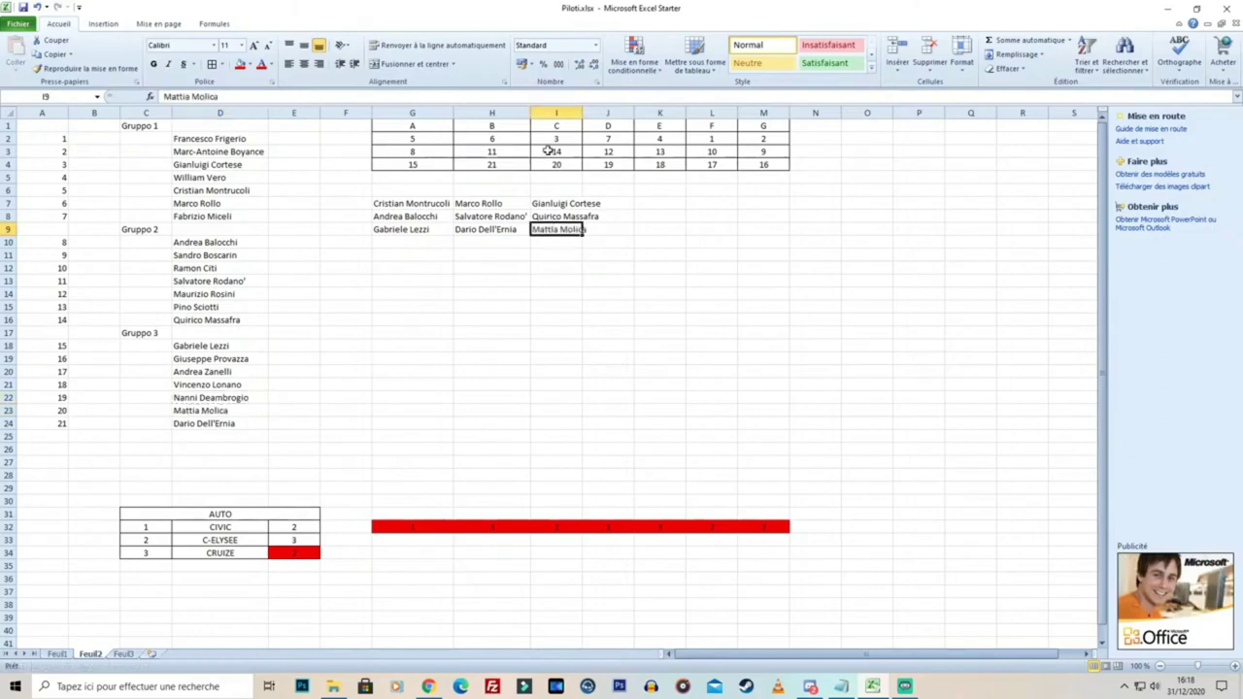
double_click(582, 112)
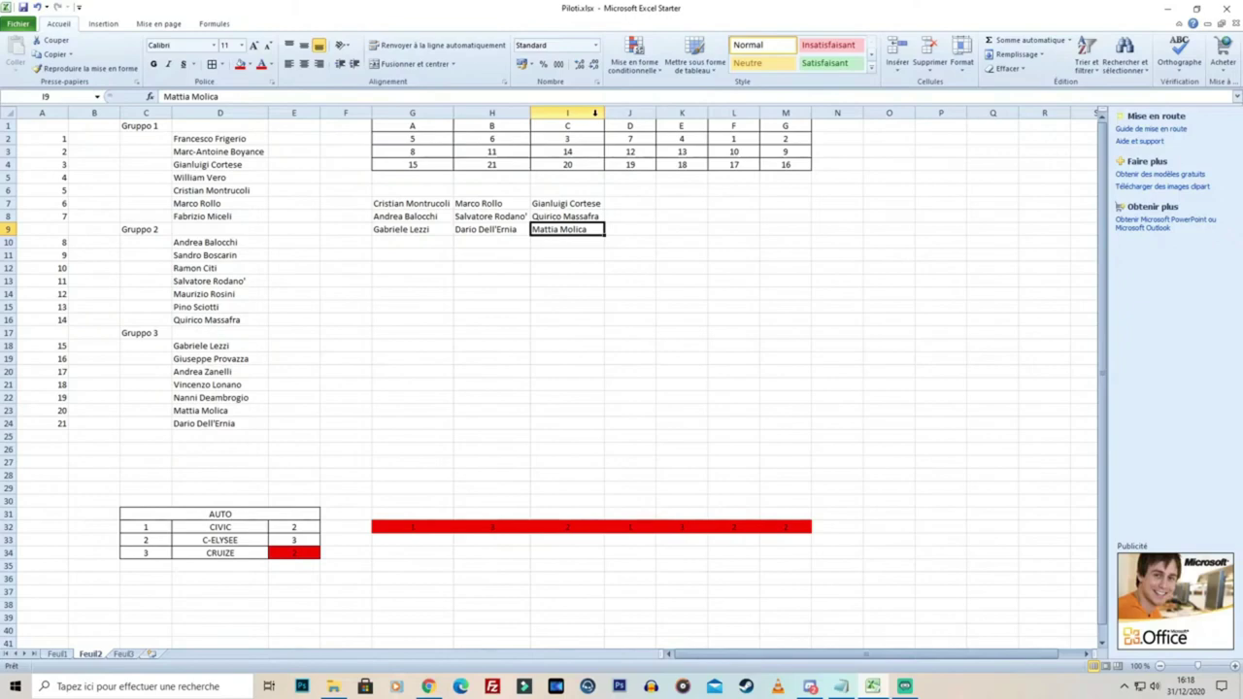
Copy the names of drivers 7 and 12 from cells D8 and D14 into cells J7 and J8 below team D
left_click(226, 212)
left_click_drag(230, 211, 630, 204)
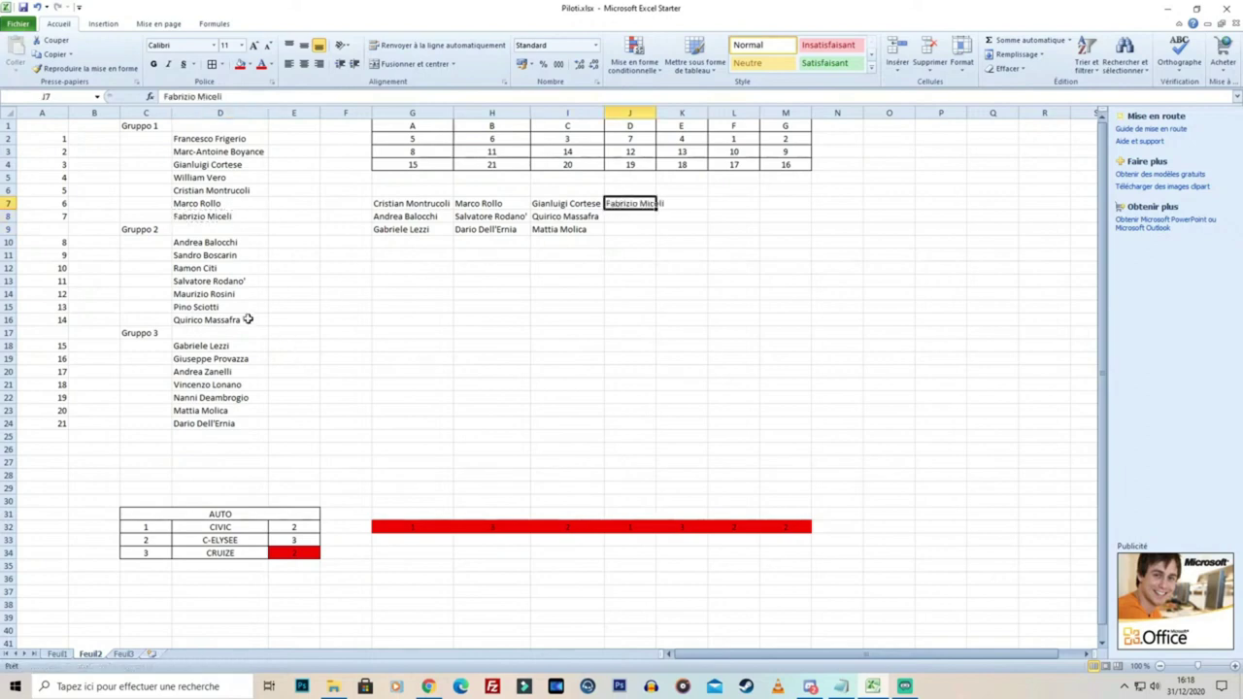
left_click(219, 296)
key("ctrl+c")
left_click(614, 217)
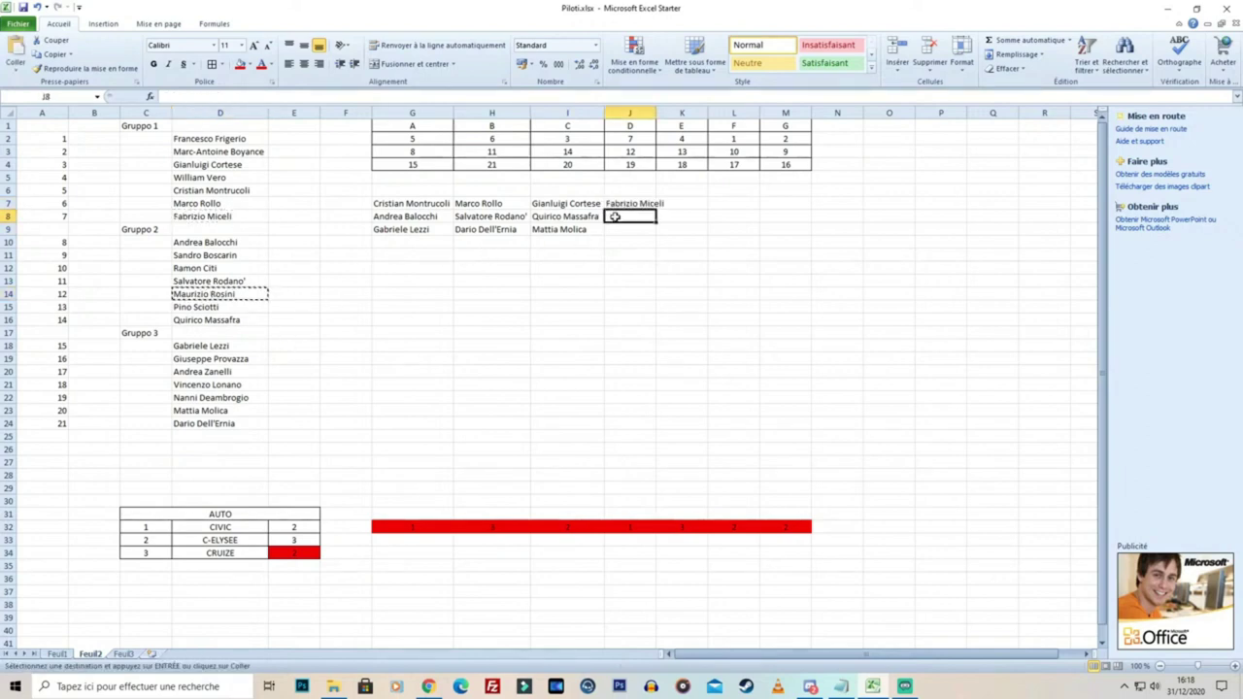
key("Return")
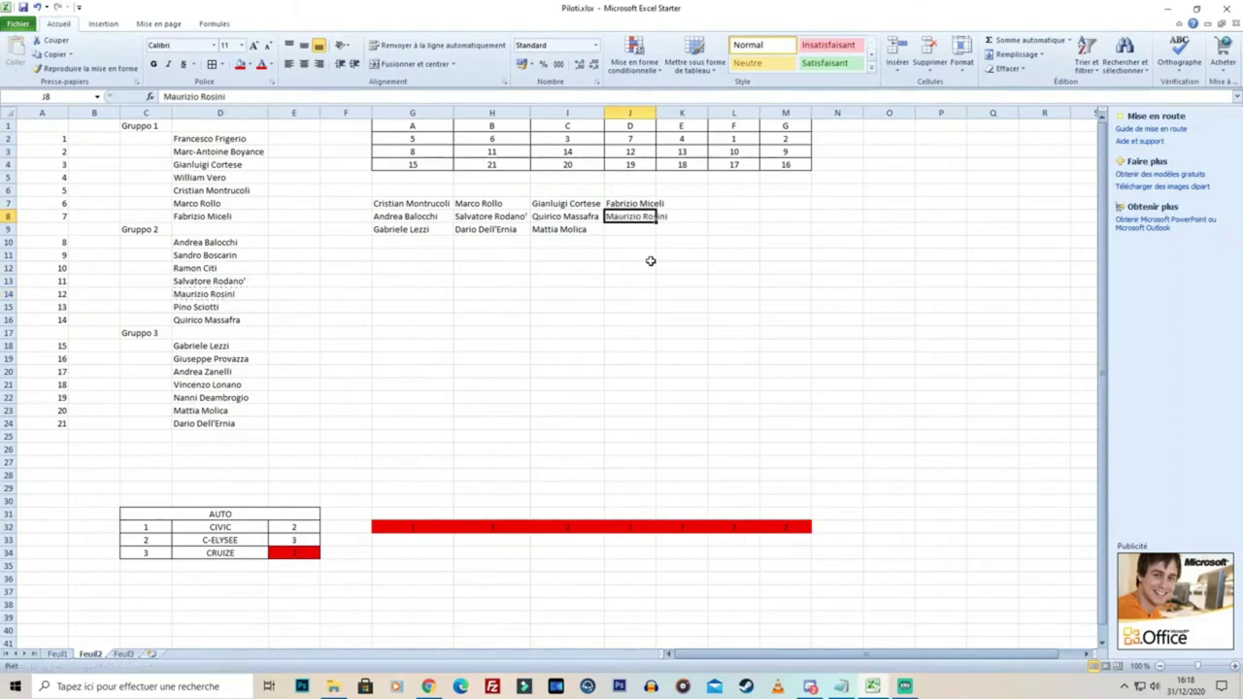
Copy the name of driver 19 from cell D22 into cell J9 and fit column J's width to its contents
left_click(221, 399)
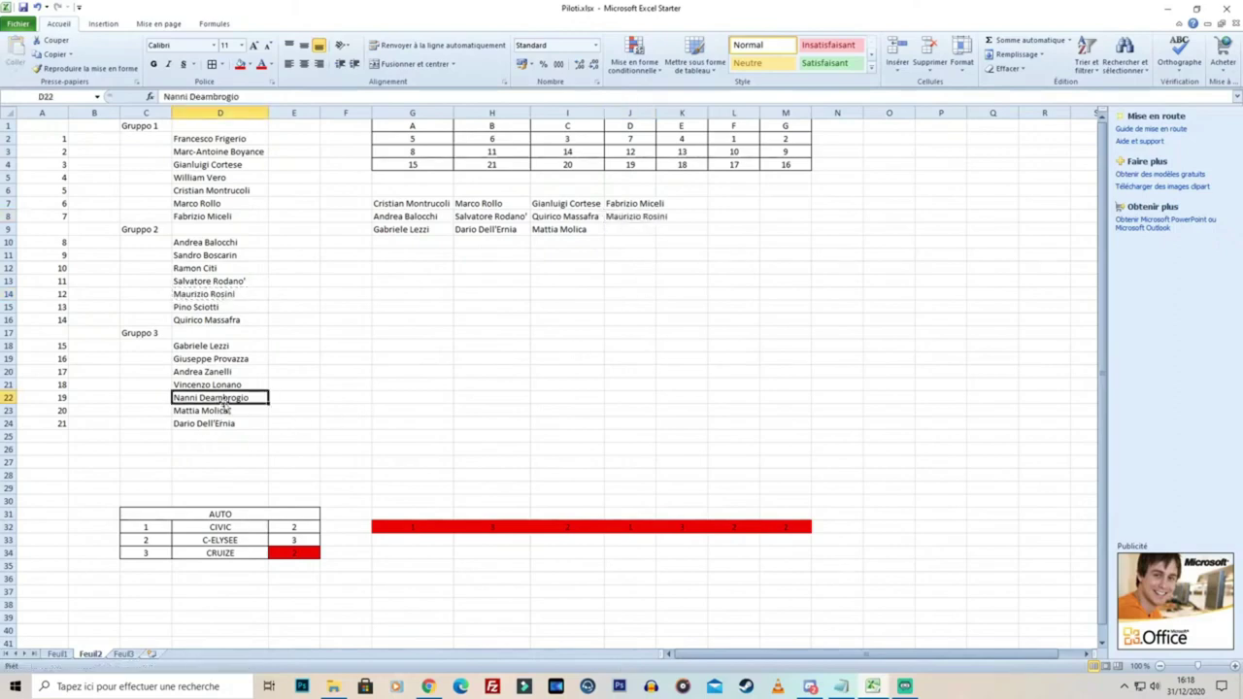
key("ctrl+c")
left_click(628, 230)
key("Return")
double_click(656, 113)
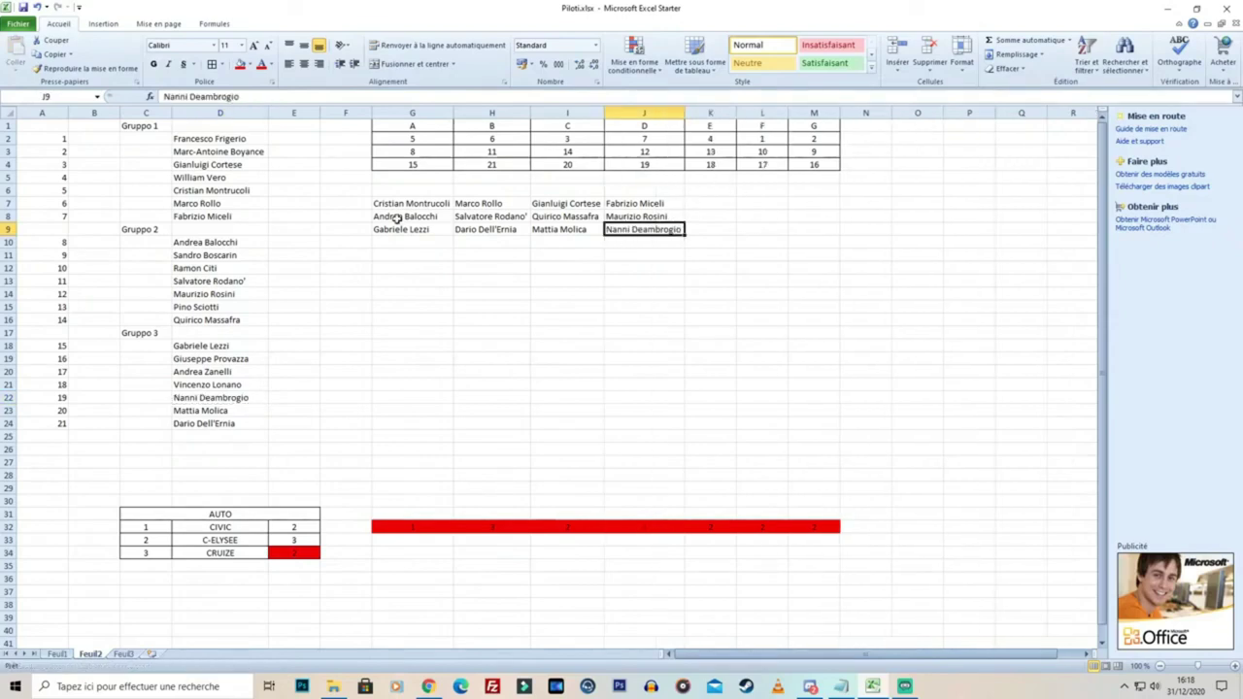
Copy the names of drivers 4 and 13 from cells D5 and D15 into cells K7 and K8 below team E
left_click(233, 177)
key("ctrl+c")
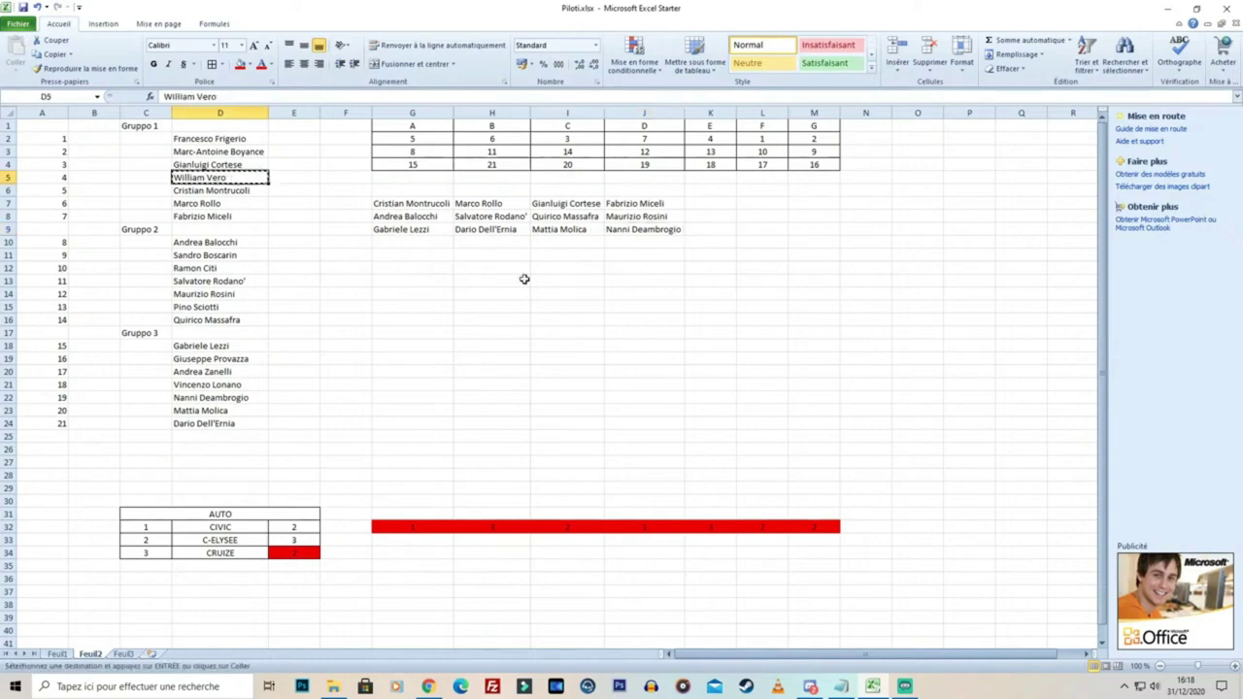
left_click(694, 203)
key("Return")
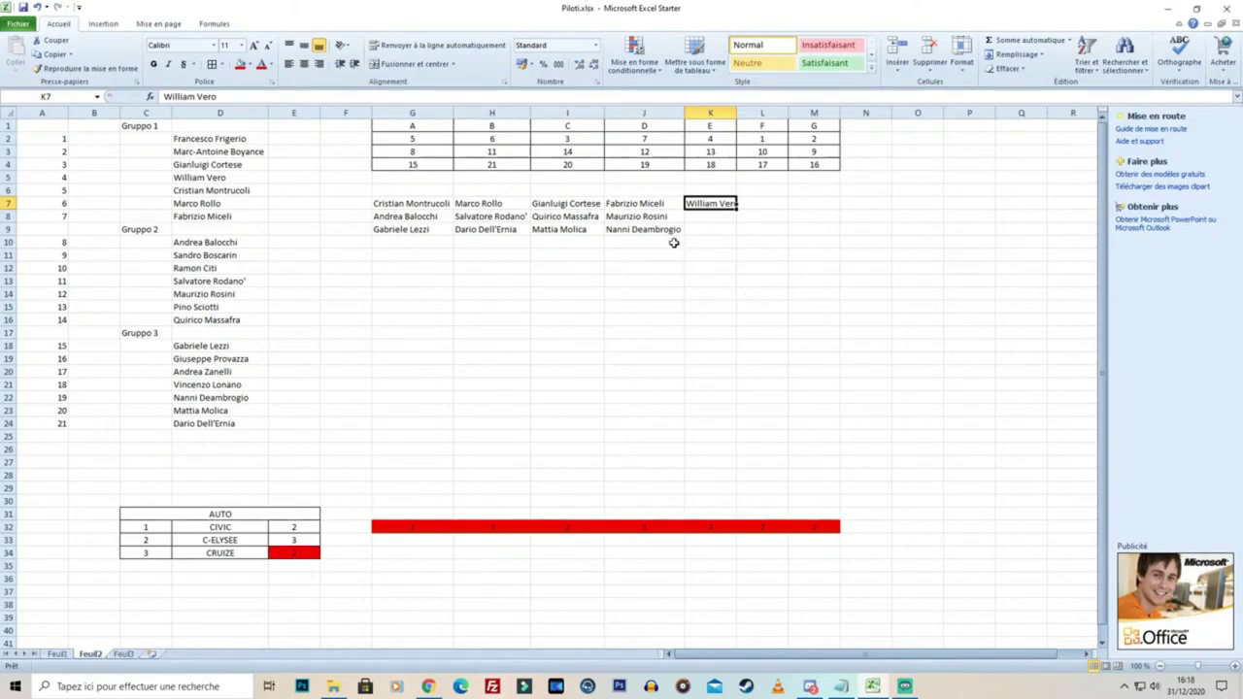
left_click(229, 308)
key("ctrl+c")
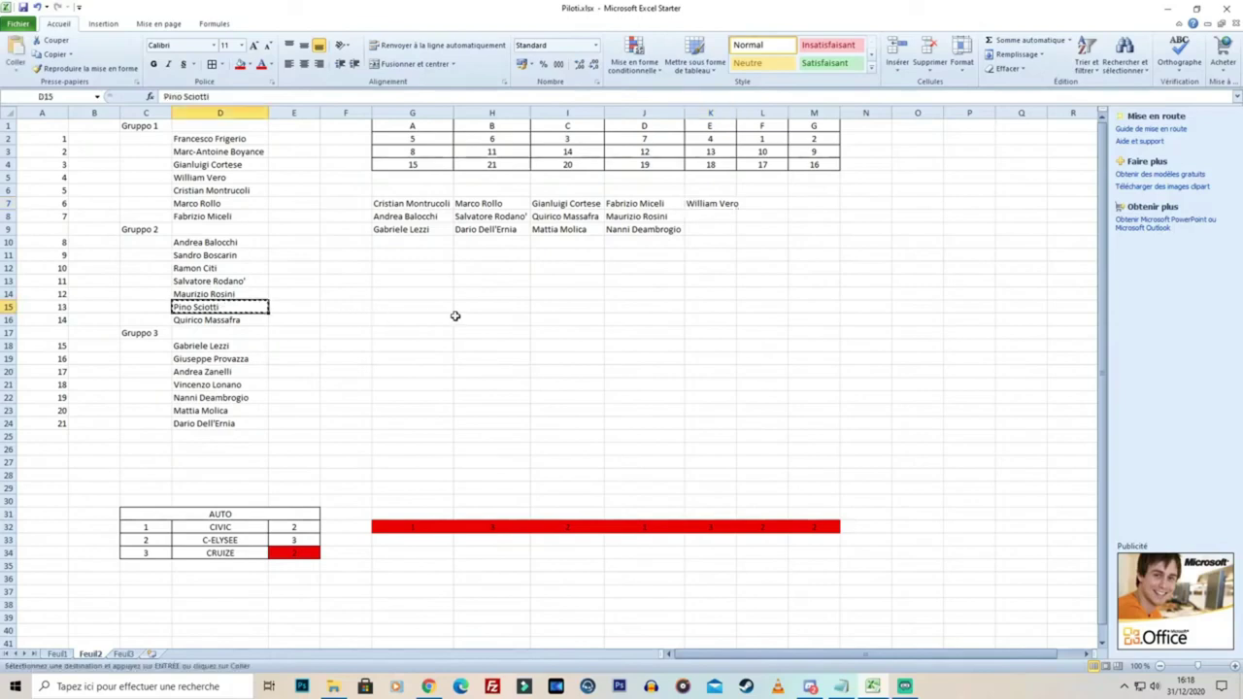
left_click(704, 216)
key("Return")
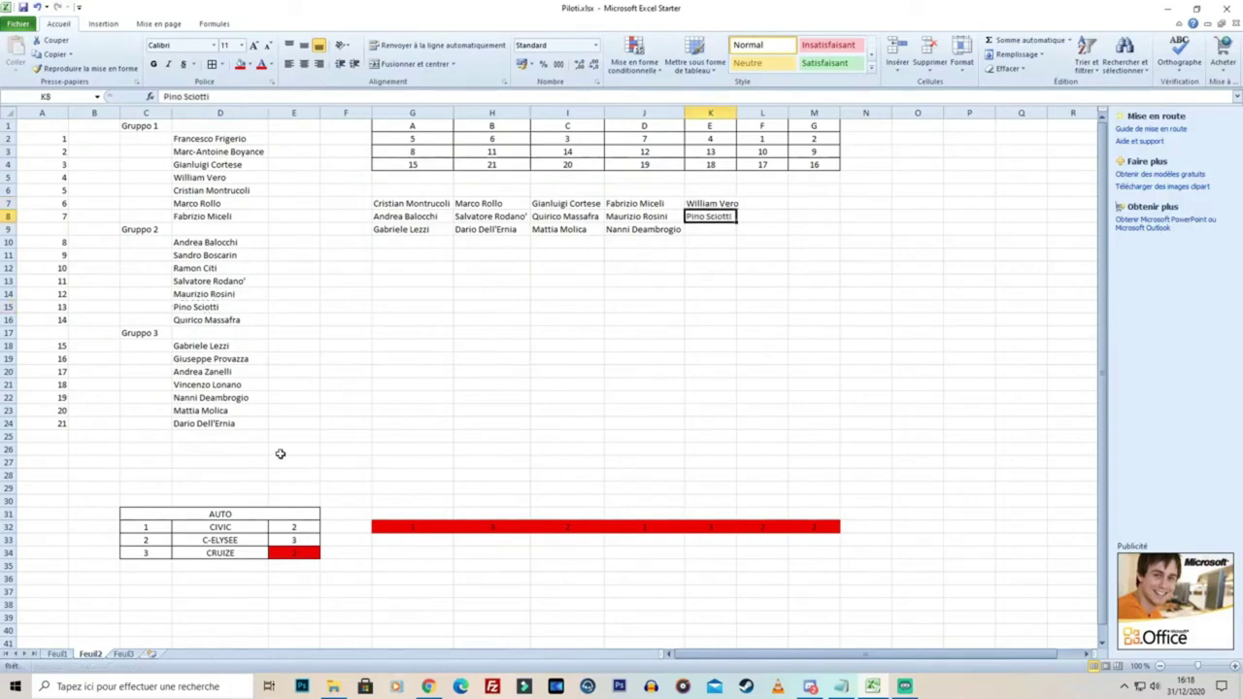
Copy the name of driver 18 from cell D21 into cell K9 and fit column K's width to its contents
left_click(233, 385)
key("ctrl+c")
left_click(718, 232)
key("Return")
left_click(744, 126)
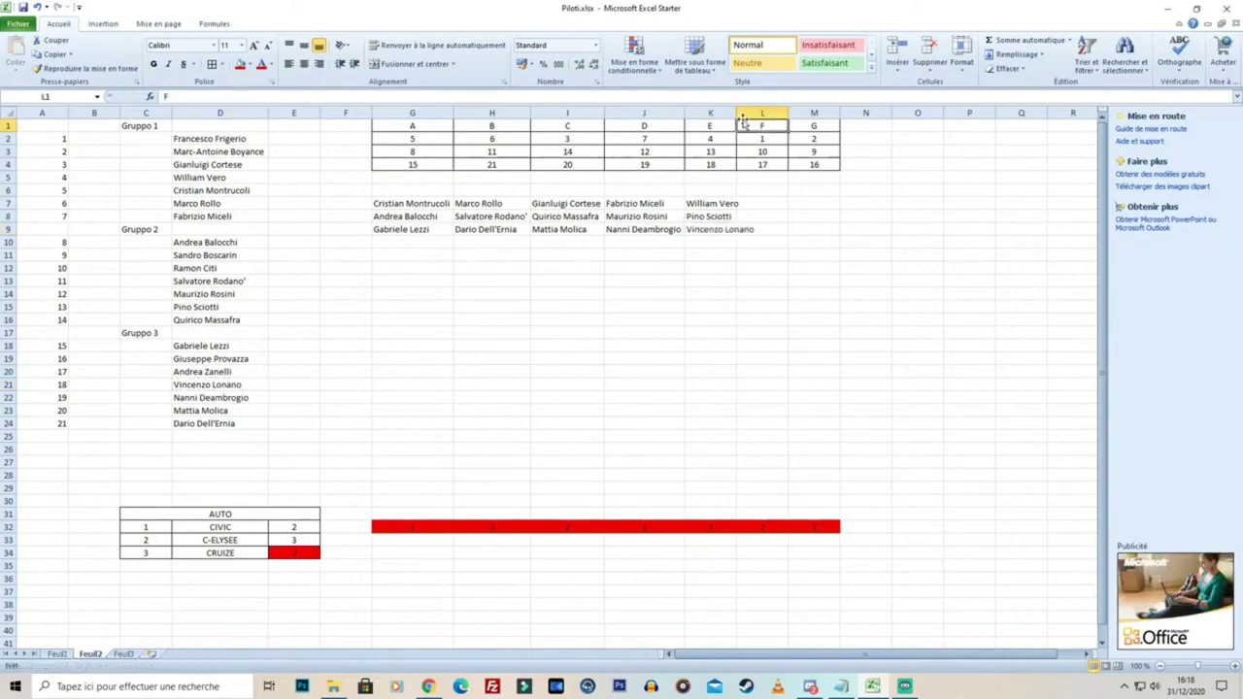
double_click(736, 116)
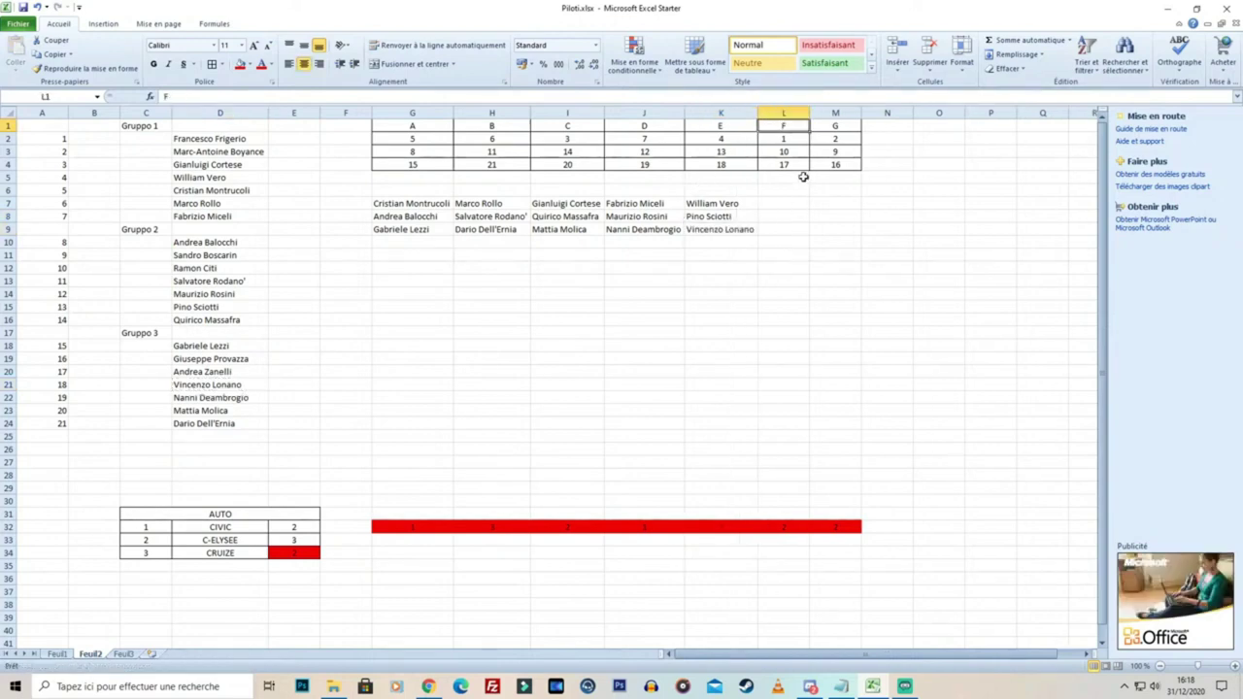
Copy the names of drivers 1 and 10 from cells D2 and D12 into cells L7 and L8 below team F
left_click(214, 136)
key("ctrl+c")
left_click(772, 204)
key("Return")
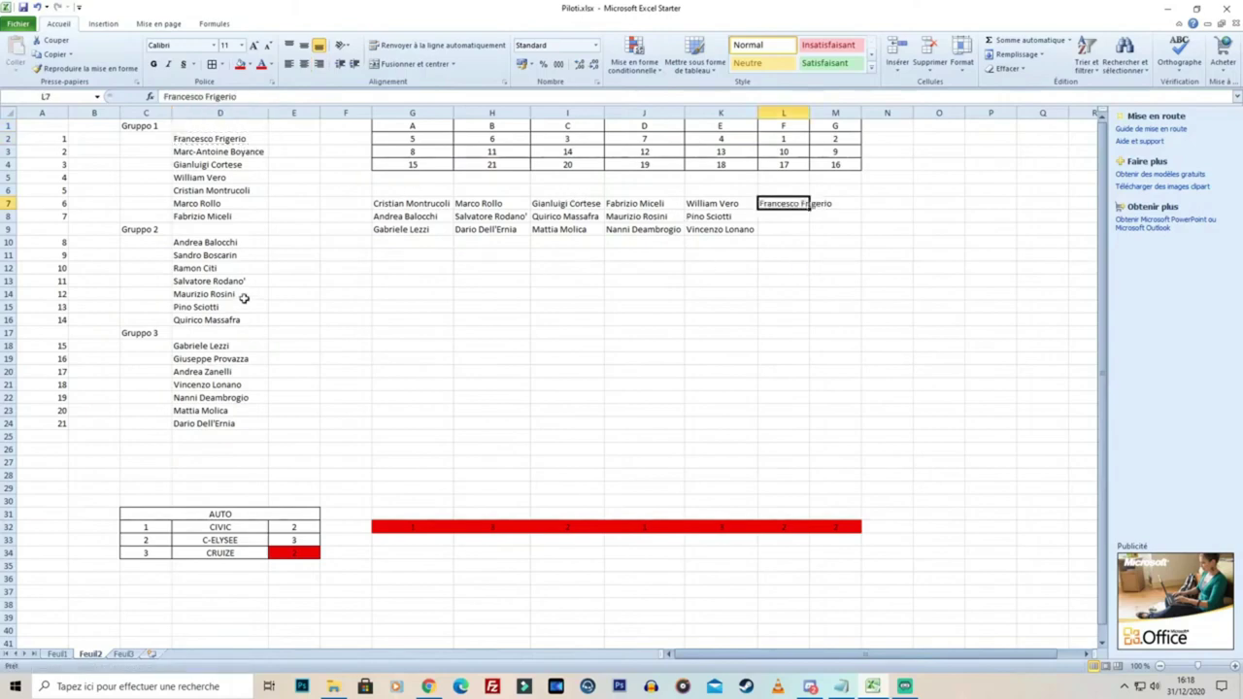
left_click(226, 271)
key("ctrl+c")
left_click(773, 214)
key("Return")
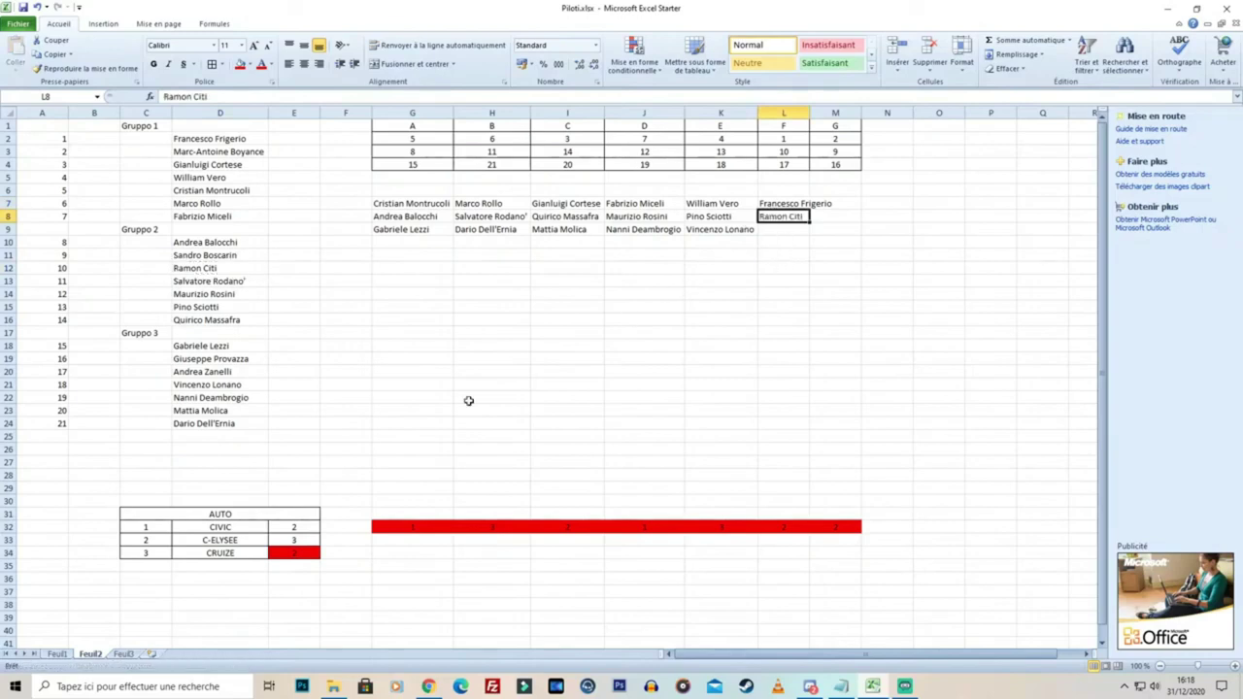
Copy the name of driver 17 from cell D20 into cell L9 and fit column L's width to its contents
left_click(224, 375)
key("ctrl+c")
left_click(774, 231)
key("Return")
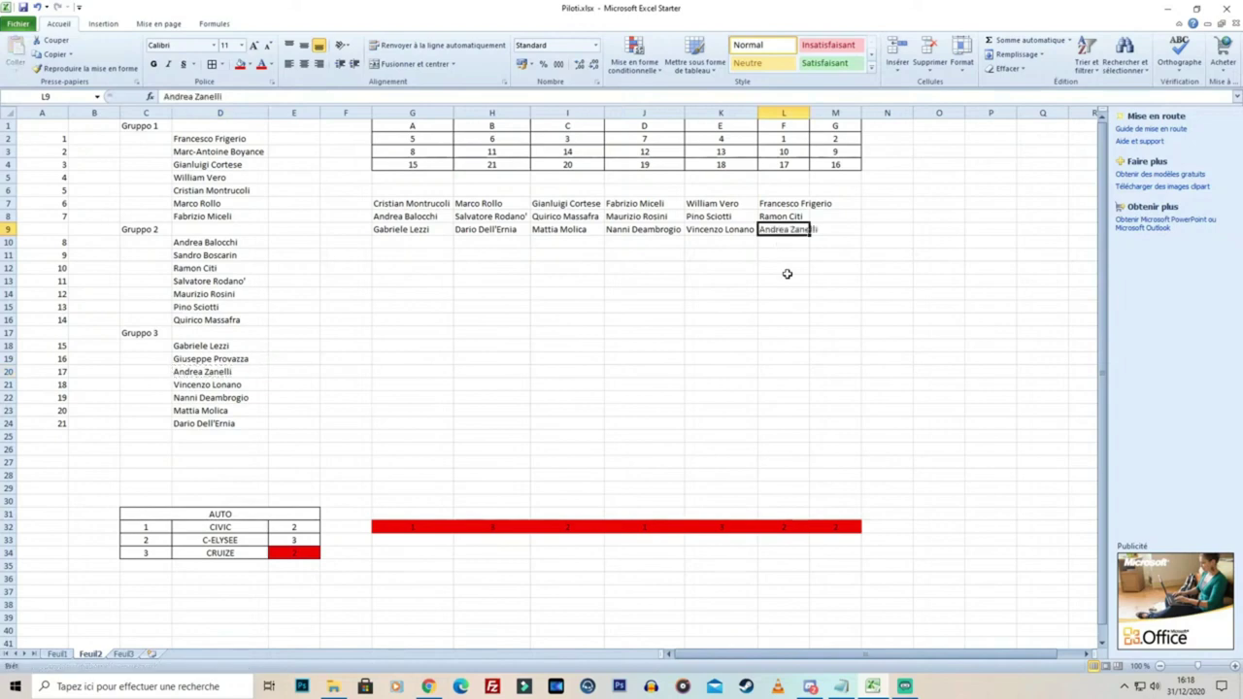
double_click(812, 115)
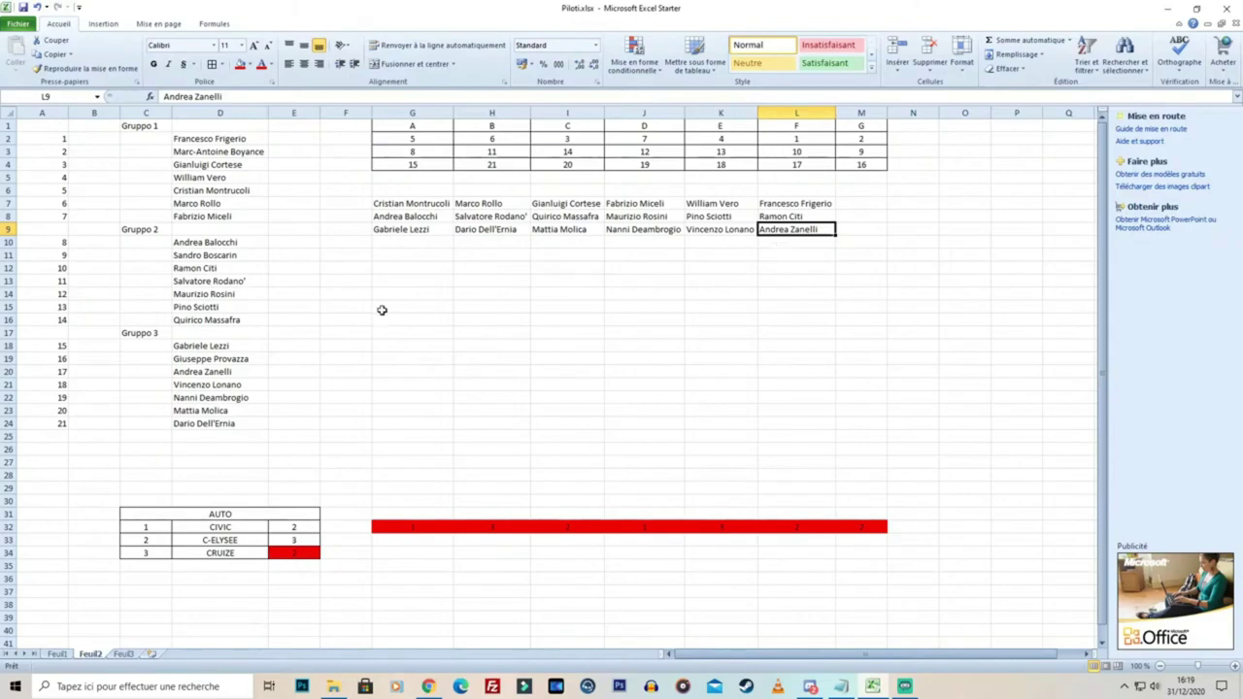
Copy the names of drivers 2 and 9 from cells D3 and D11 into cells M7 and M8 below team G
left_click(237, 154)
key("ctrl+c")
left_click(860, 203)
key("Return")
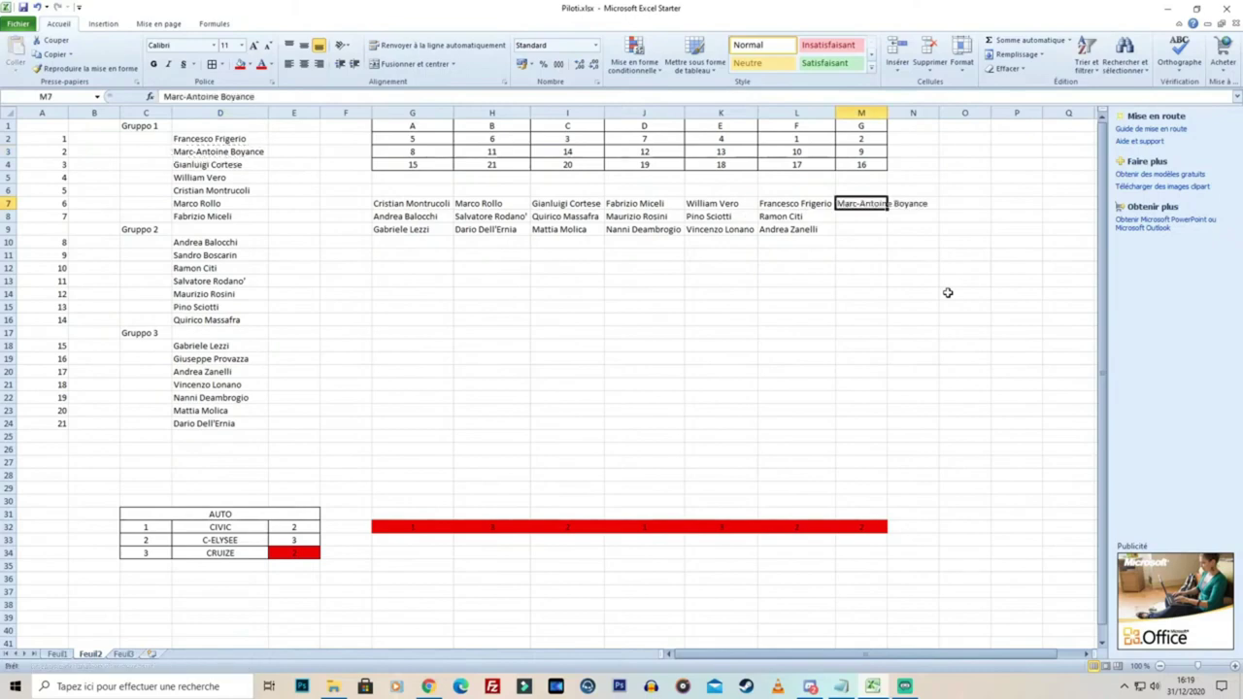
left_click(199, 256)
key("ctrl+c")
left_click(857, 218)
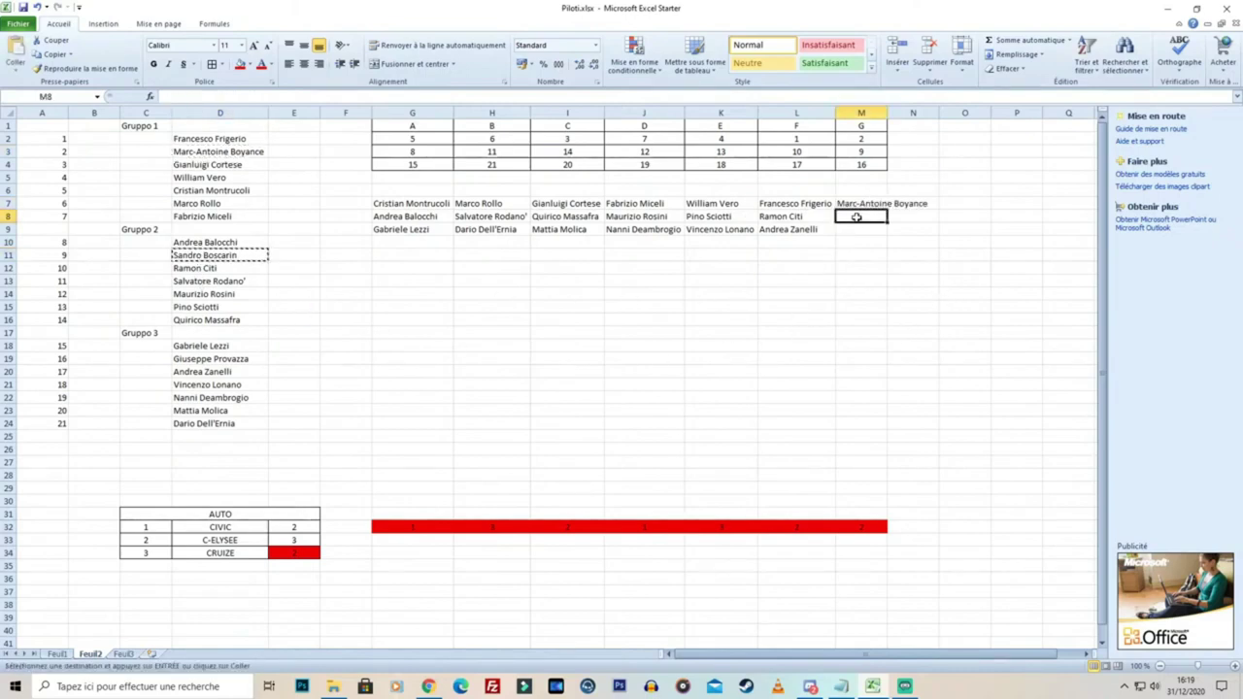
key("Return")
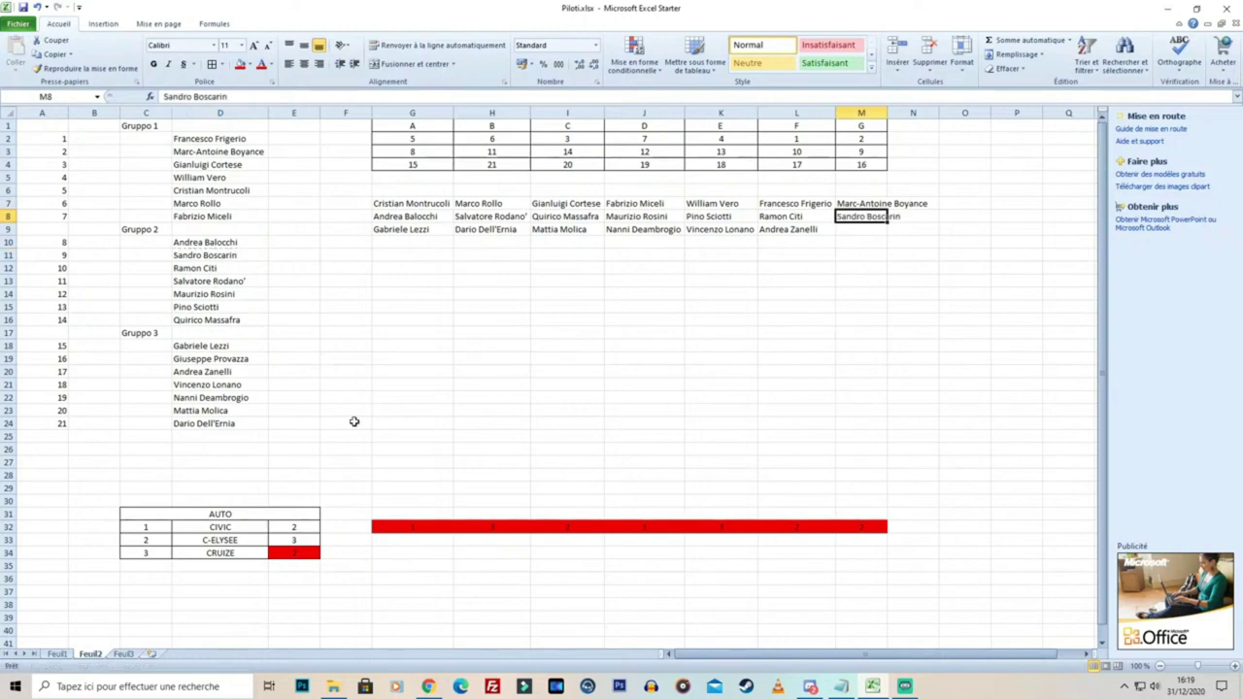
Copy the name of driver 16 from cell D19 into cell M9 and fit column M's width to its contents
left_click(201, 365)
key("ctrl+c")
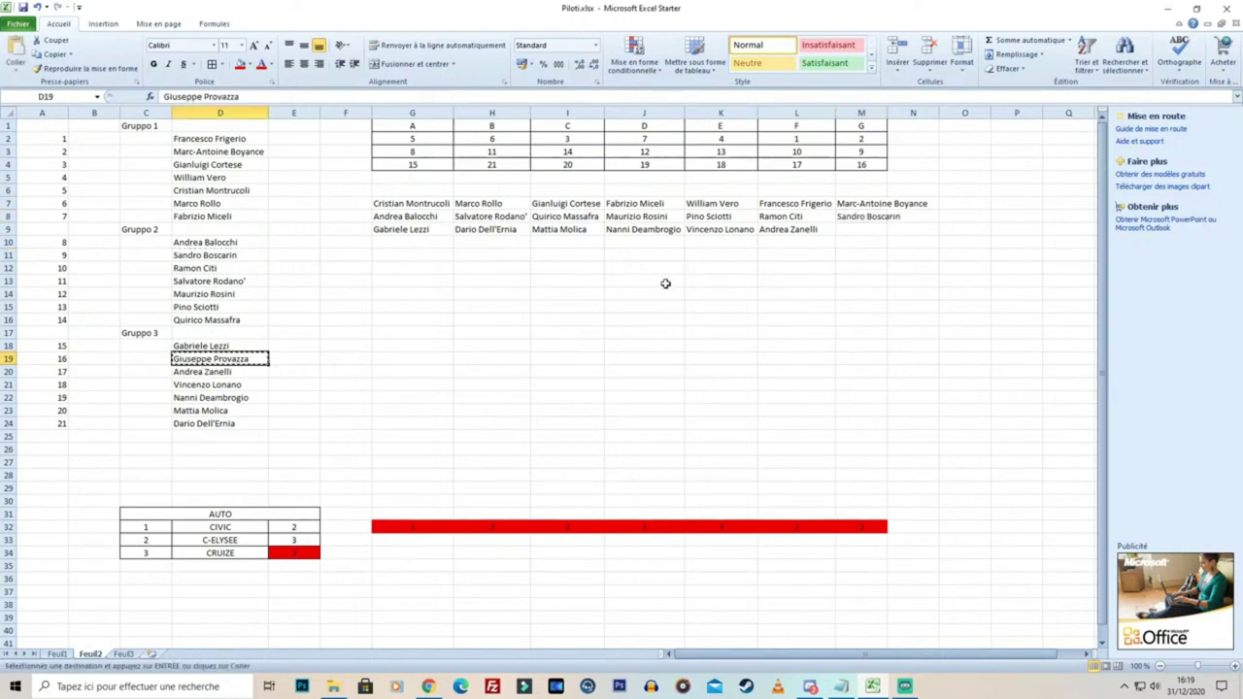
left_click(861, 229)
key("Return")
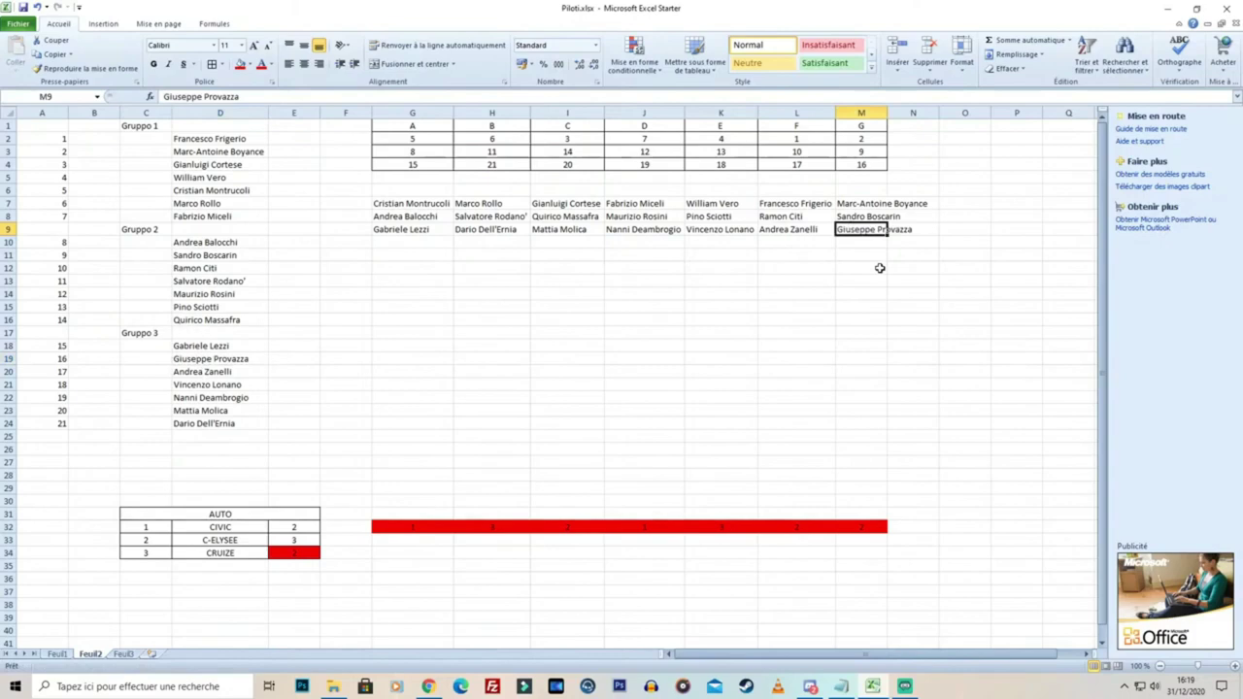
double_click(887, 109)
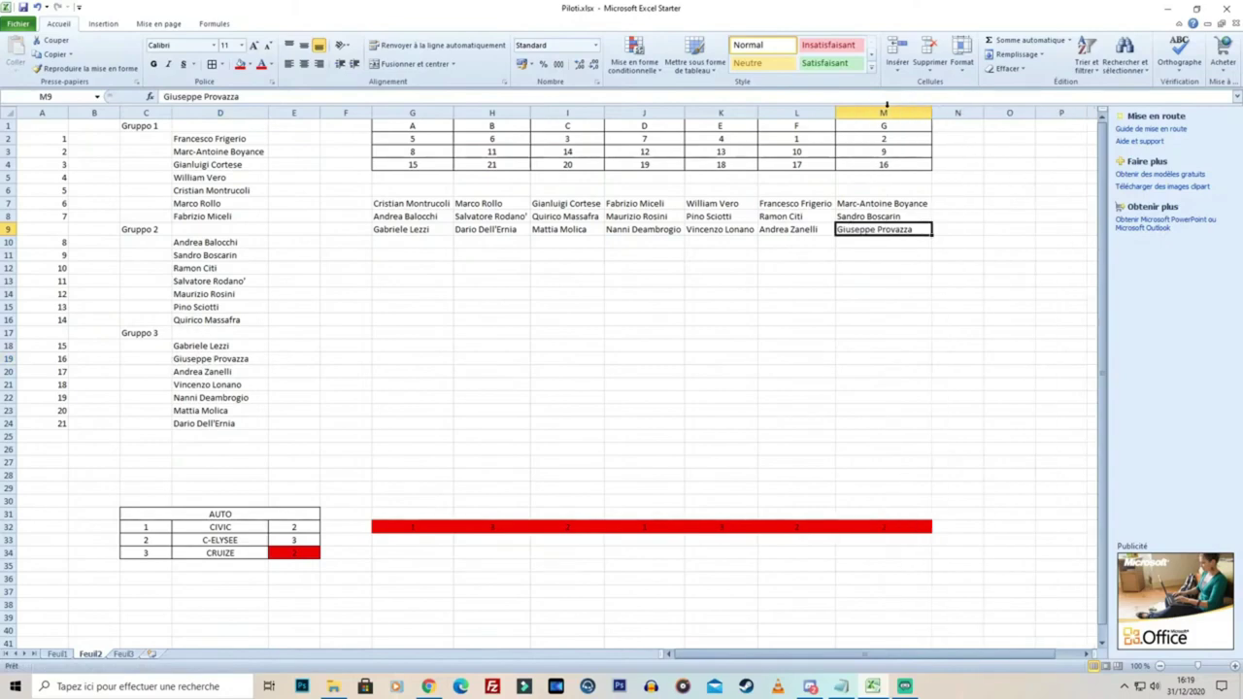
Enter the car names CIVIC, CRUIZE, C-ELYSEE and CIVIC in cells G33 to J33 below the drawn car numbers
left_click(417, 541)
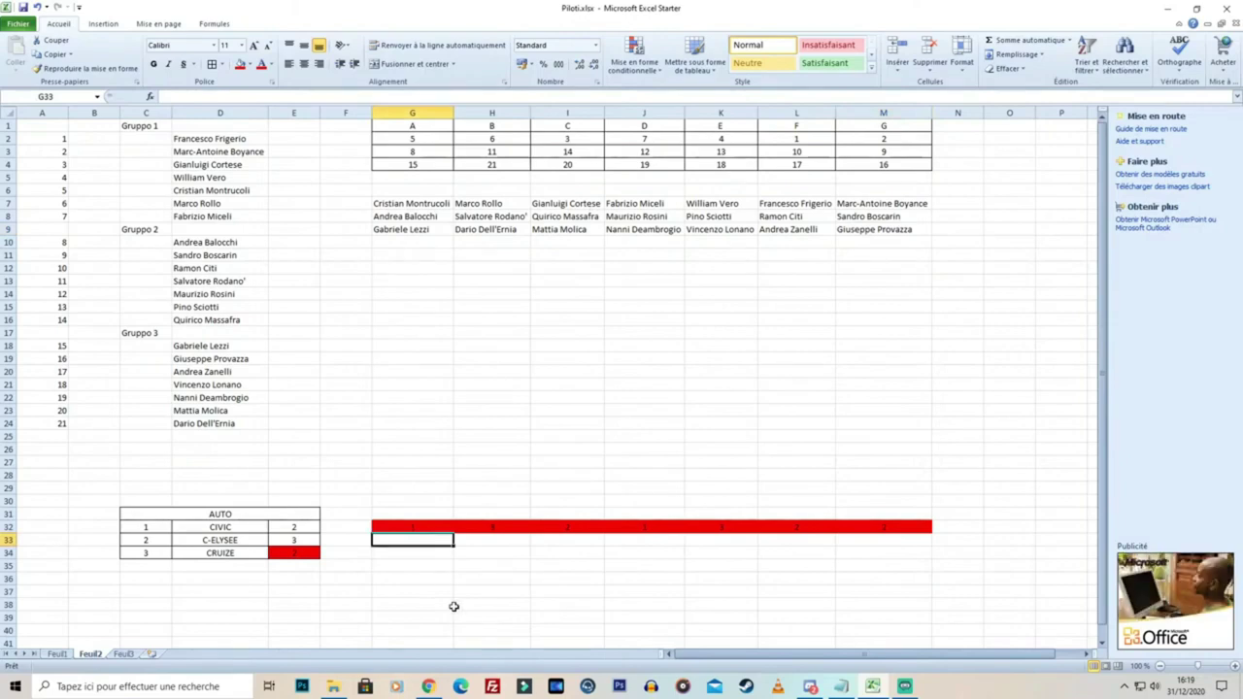
type("CIVIC")
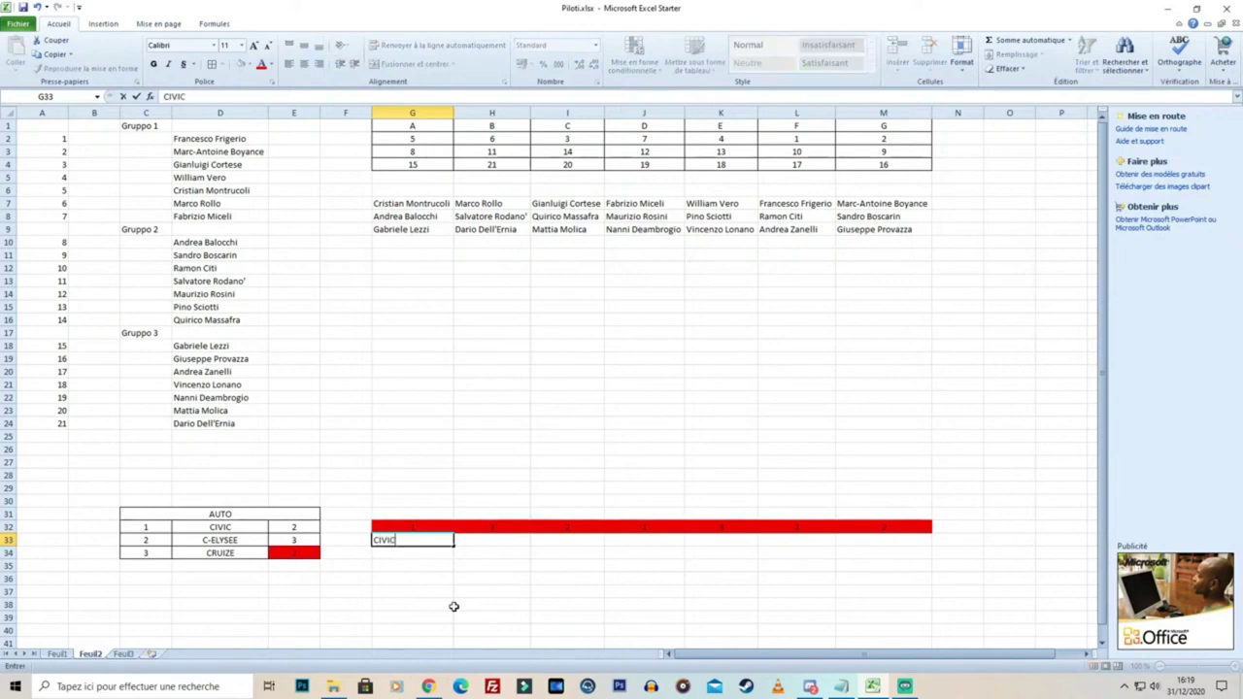
key("Tab")
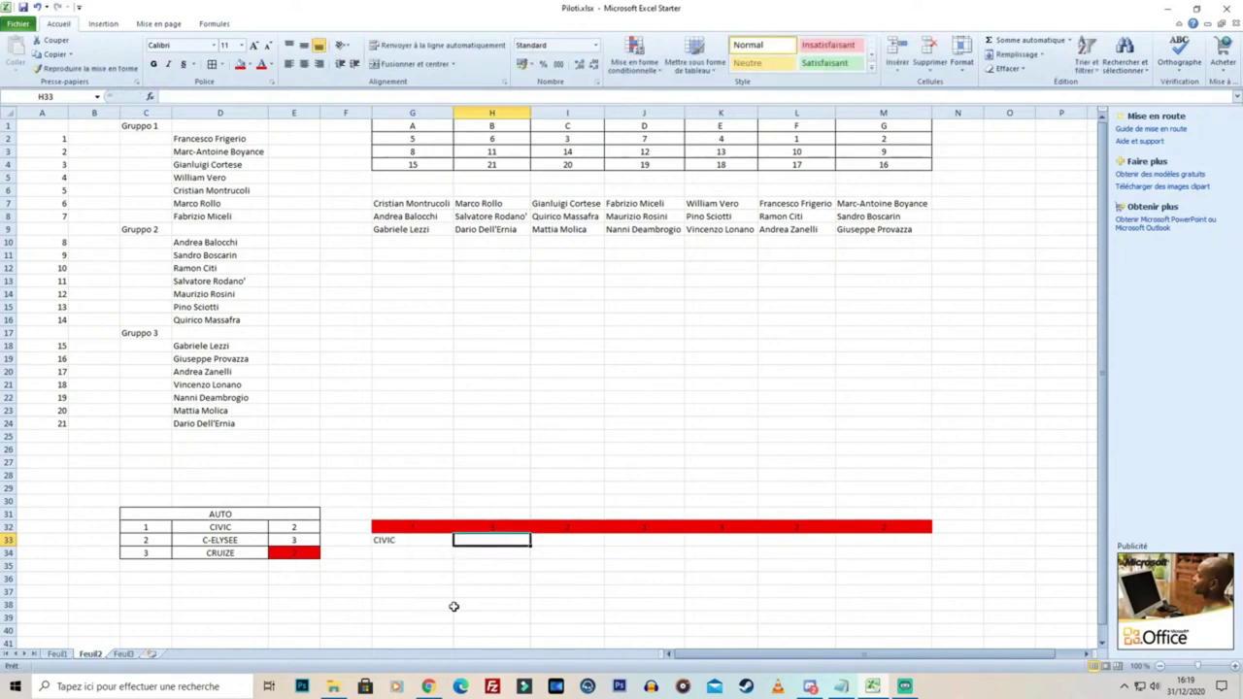
type("CRUIZE")
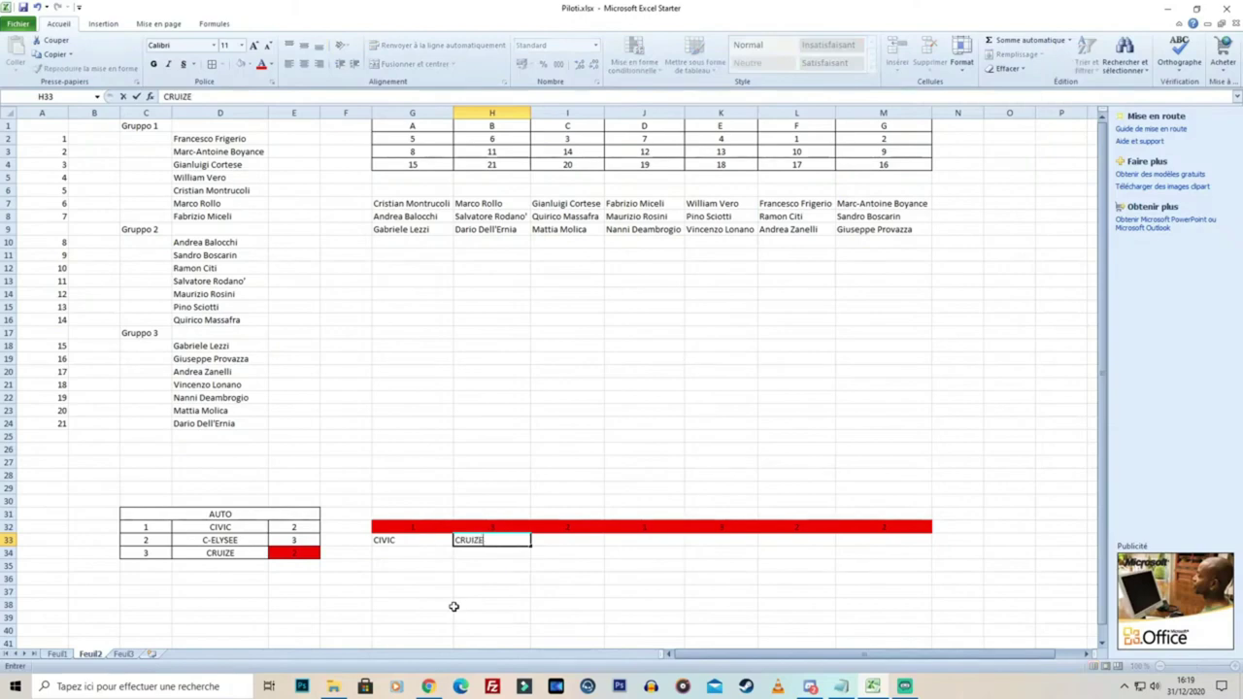
key("Tab")
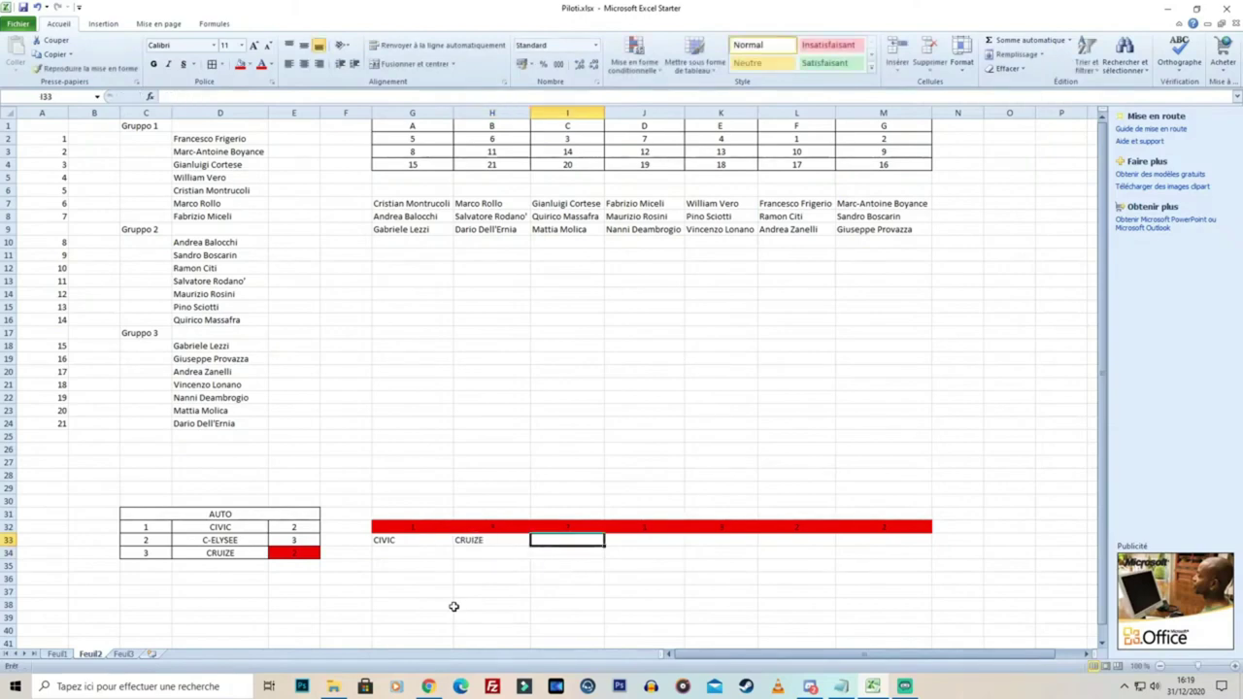
type("C-EL")
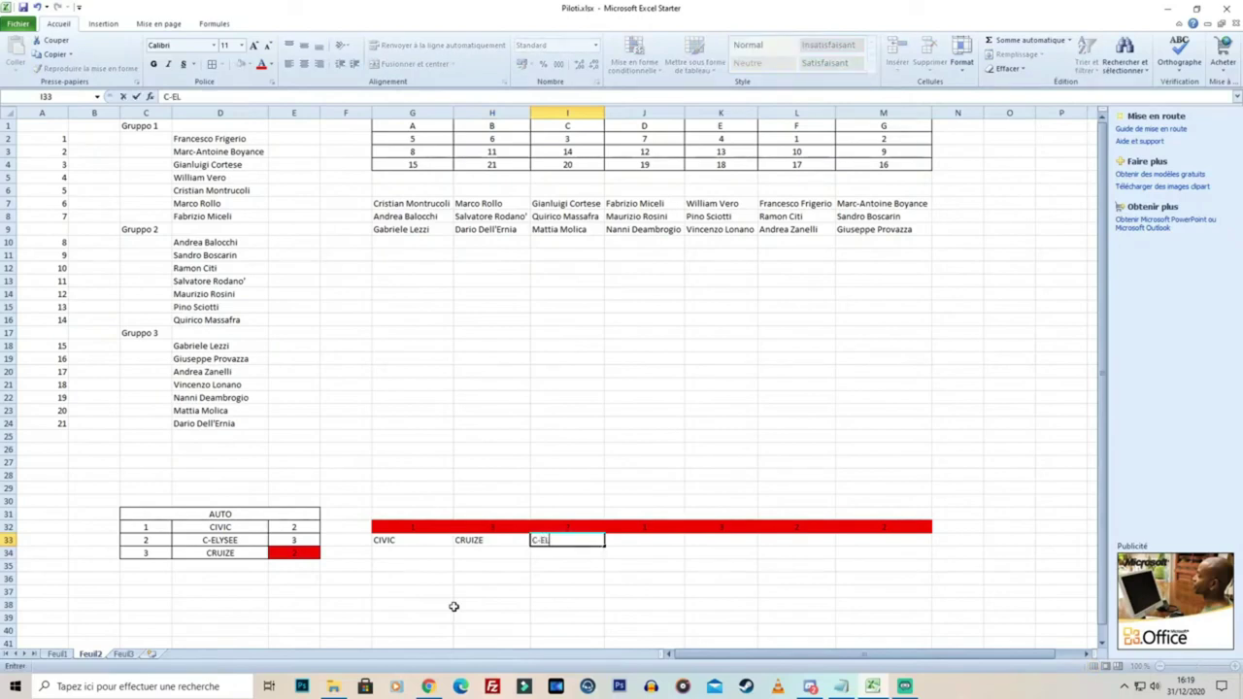
type("YSEE")
key("Tab")
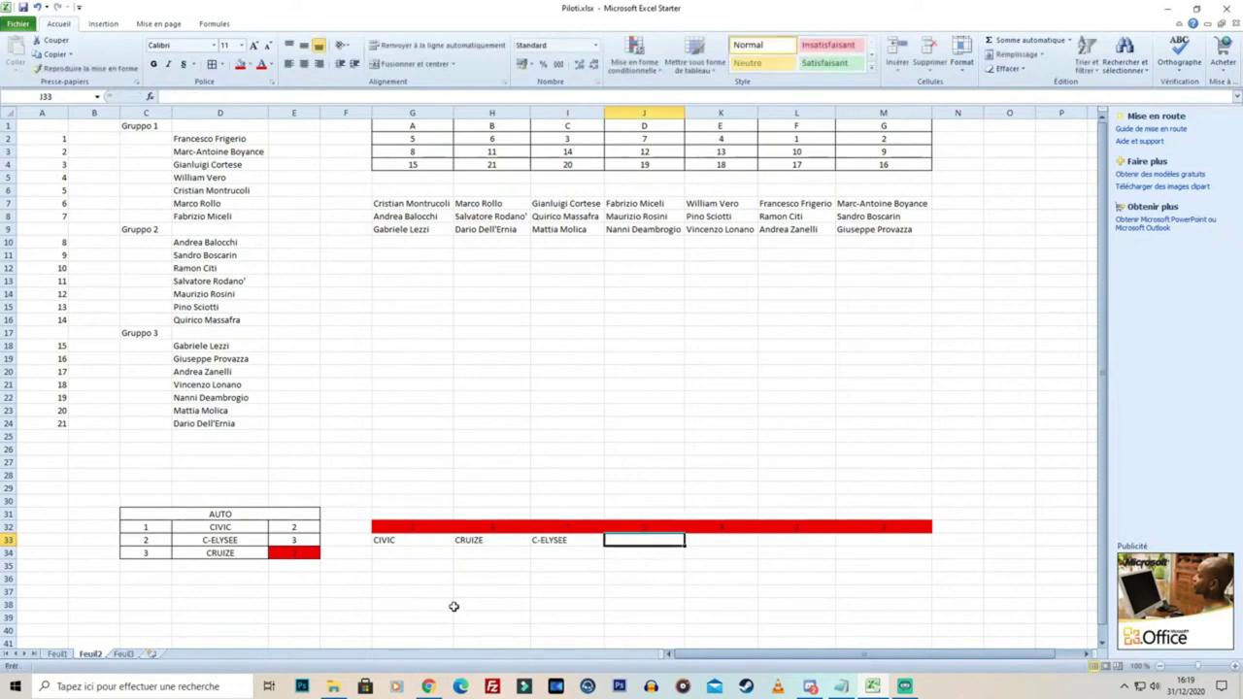
type("CIVIC")
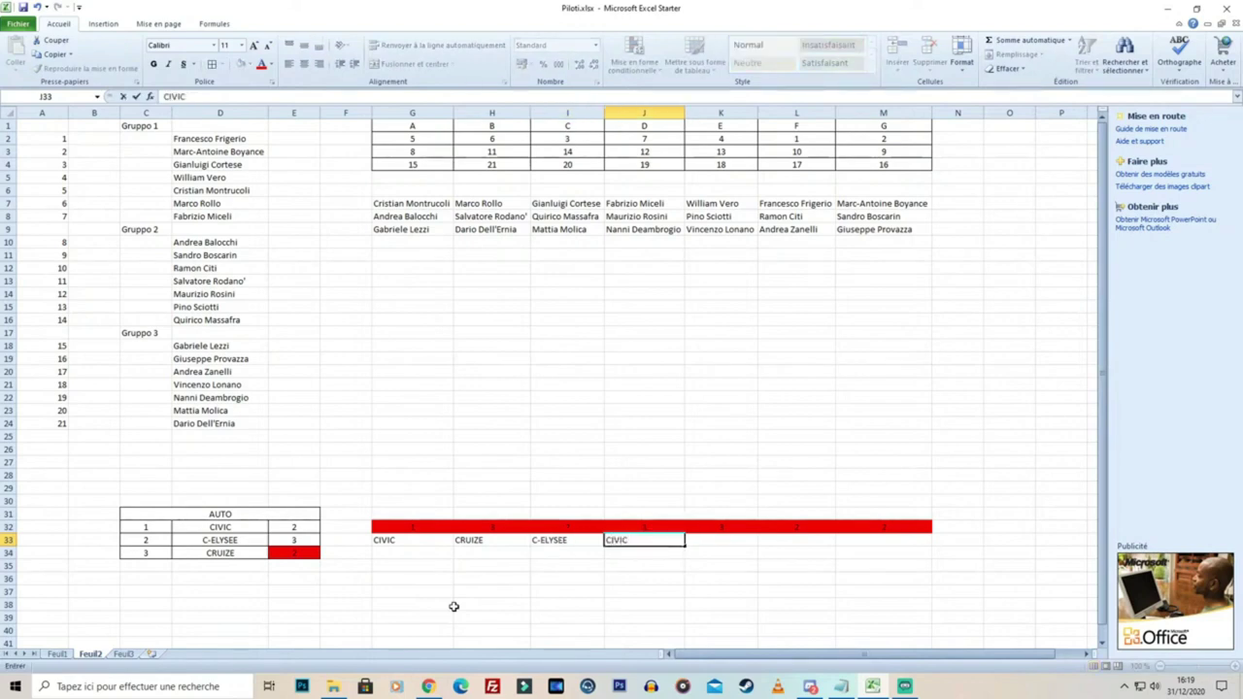
key("Tab")
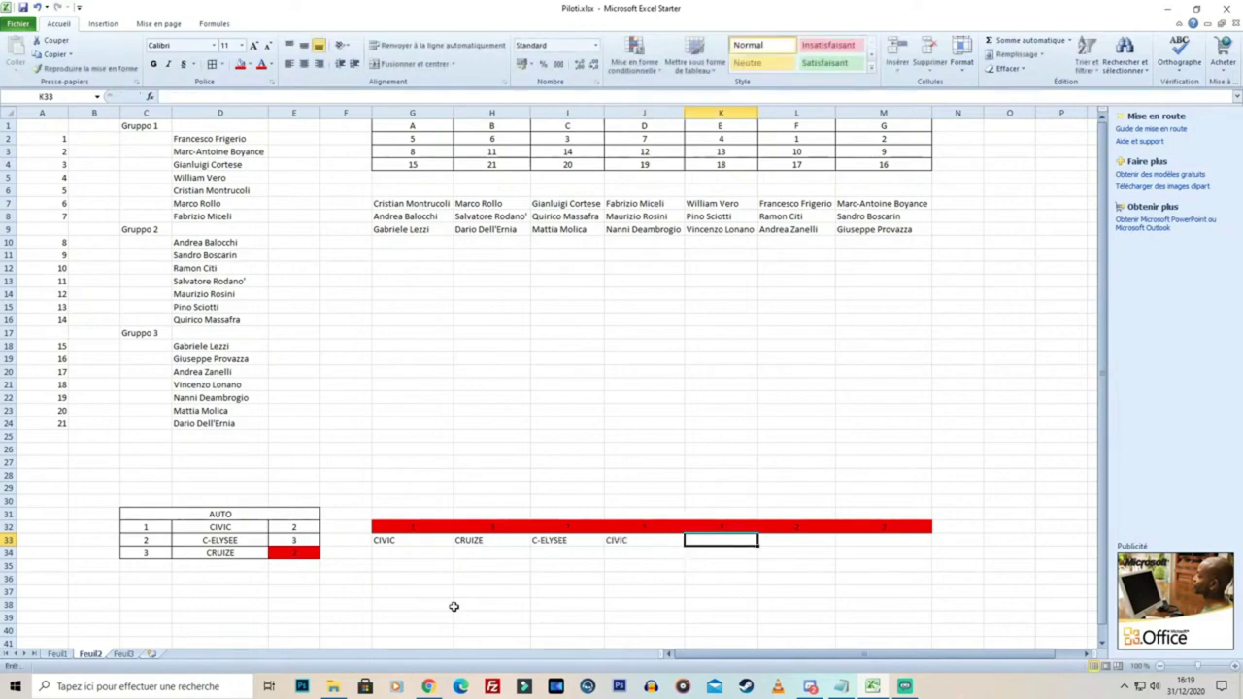
Copy C-ELYSEE from cell I33 into cells K33, L33 and M33
key("Left")
key("Left")
key("Left")
key("Right")
key("ctrl+c")
key("Right")
key("Right")
key("Return")
key("Left")
key("Left")
key("ctrl+c")
key("Right")
key("Right")
key("Right")
key("ctrl+v")
key("Right")
key("Return")
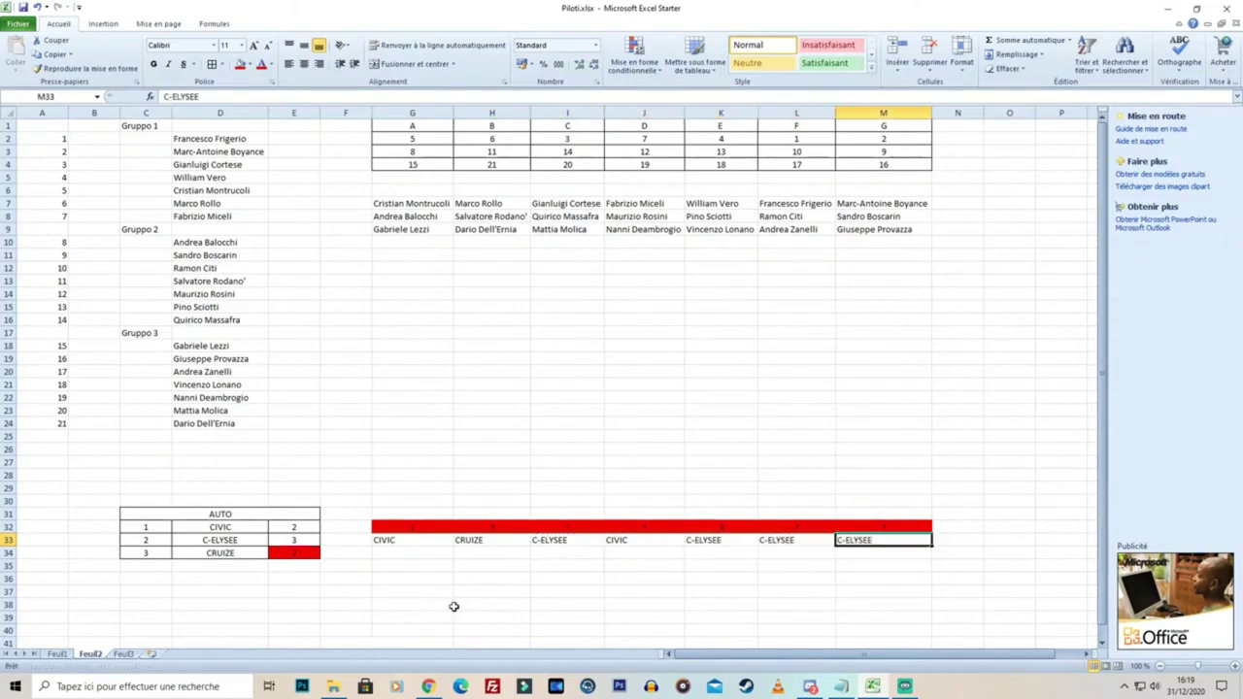
Center the car numbers and car names in cells G32 to M33 horizontally
left_click(417, 525)
left_click_drag(473, 533, 884, 540)
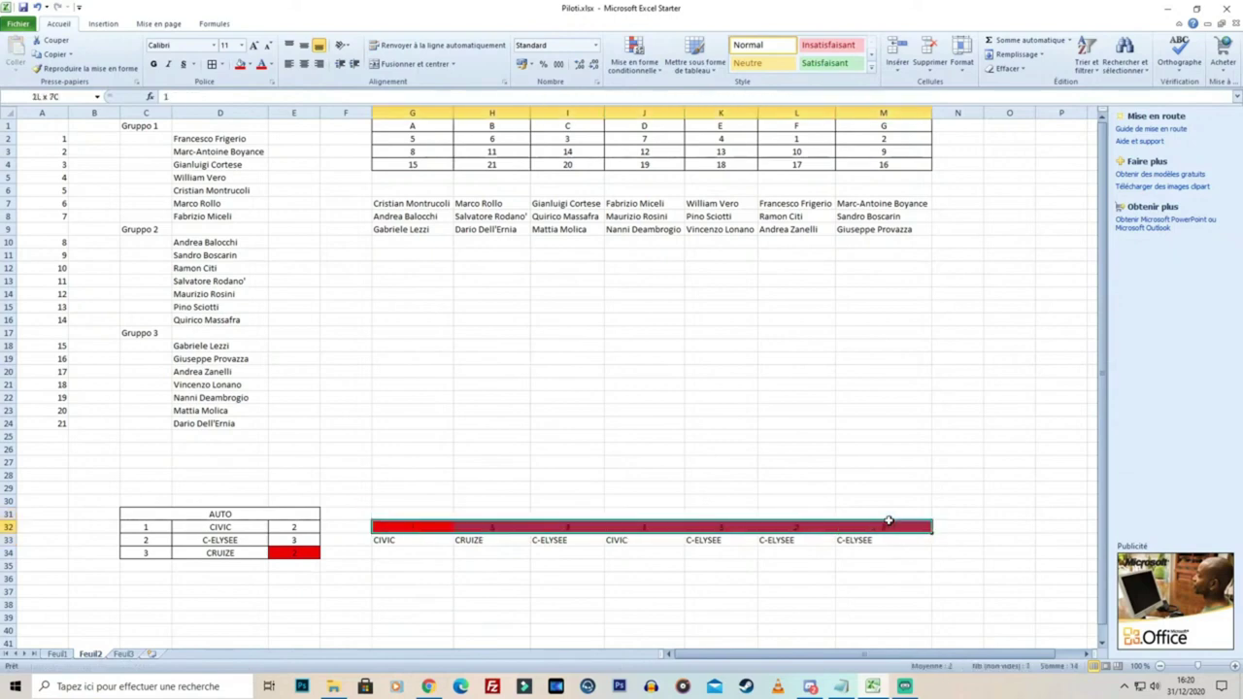
left_click(304, 63)
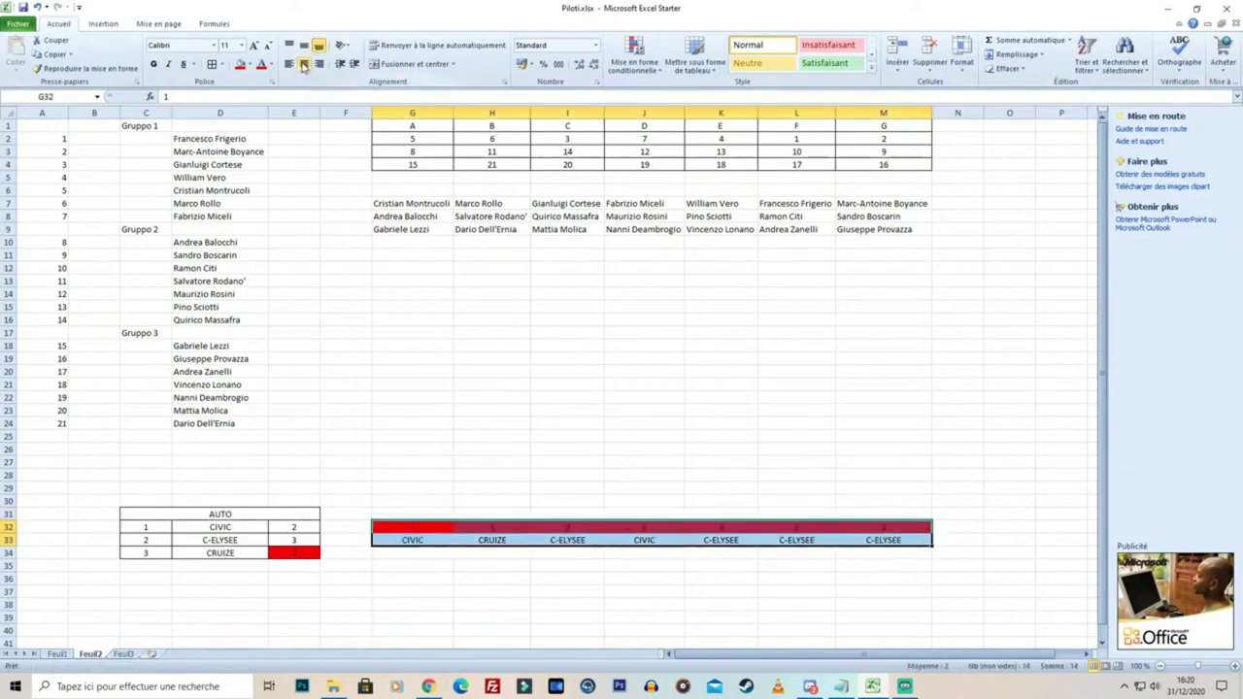
left_click(403, 420)
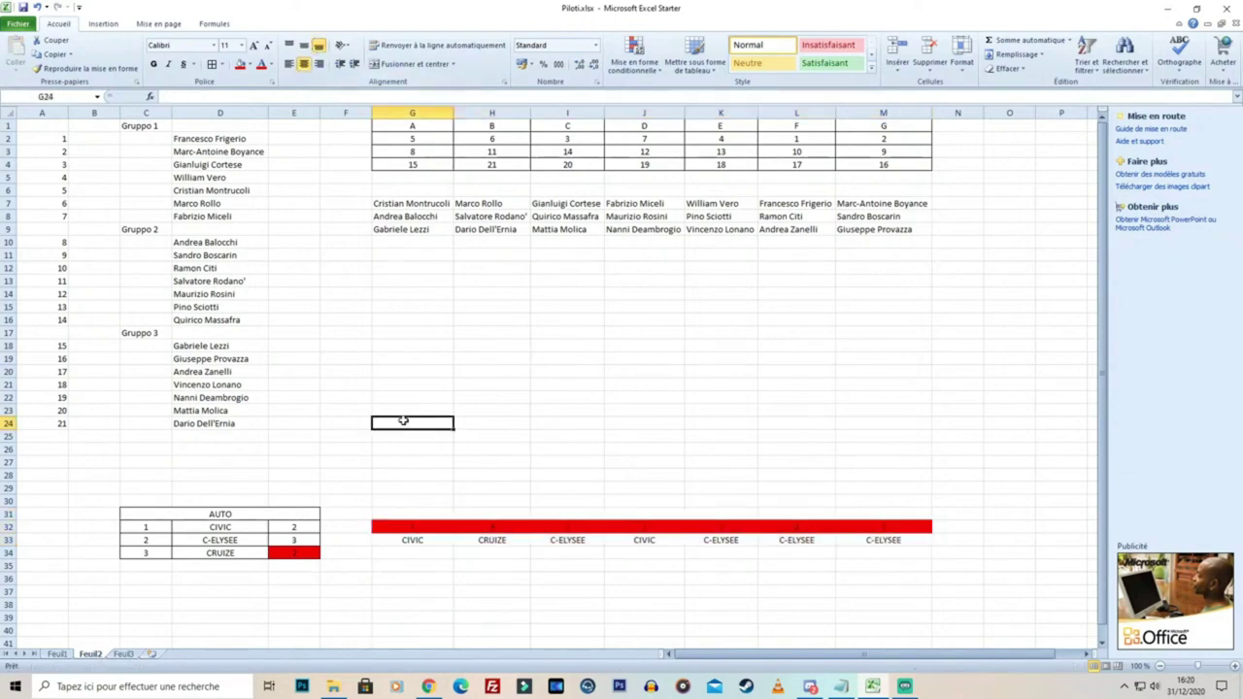
Apply all borders to the car numbers and names in cells G32 to M33
left_click(412, 539)
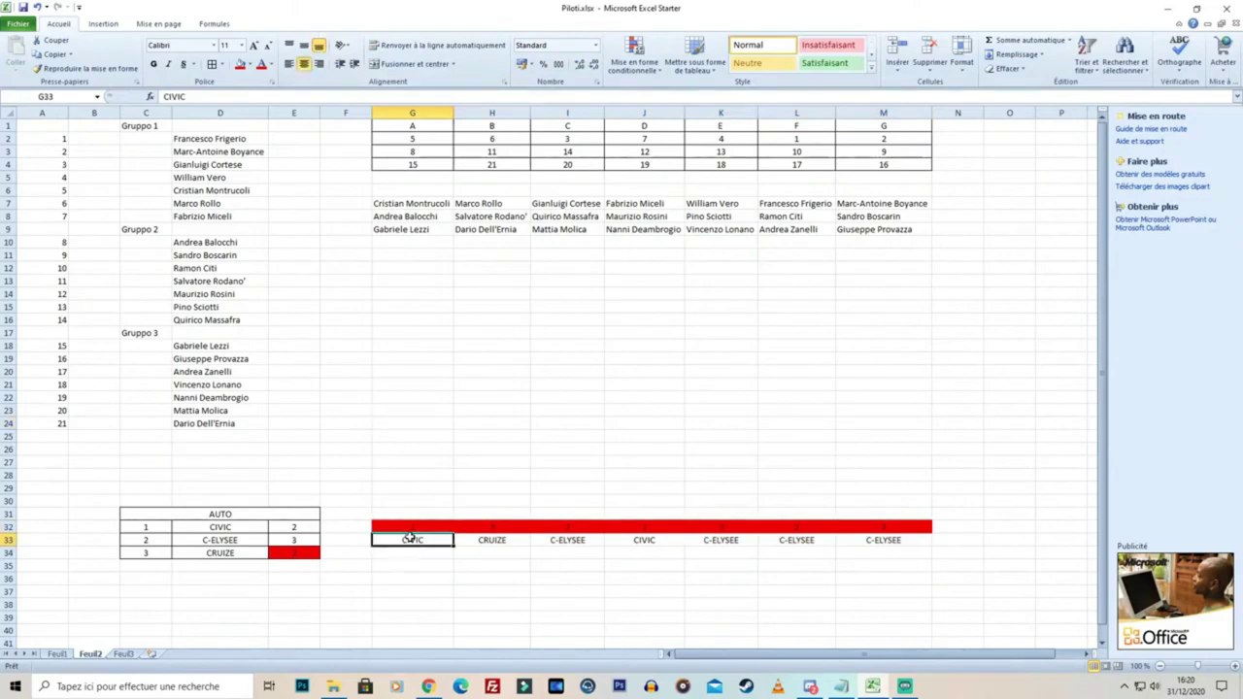
left_click_drag(422, 525, 879, 541)
left_click(211, 64)
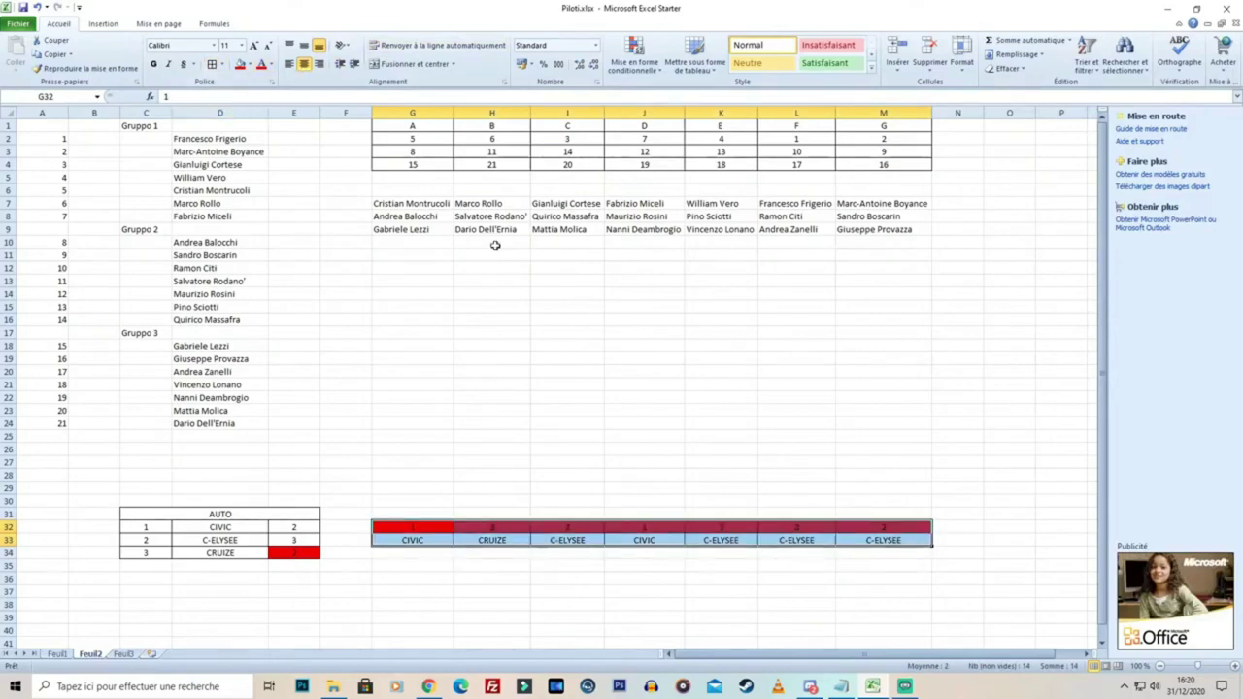
left_click(591, 382)
Apply all borders to the driver names of the seven teams in cells G7 to M9
left_click(408, 199)
left_click_drag(408, 199, 879, 231)
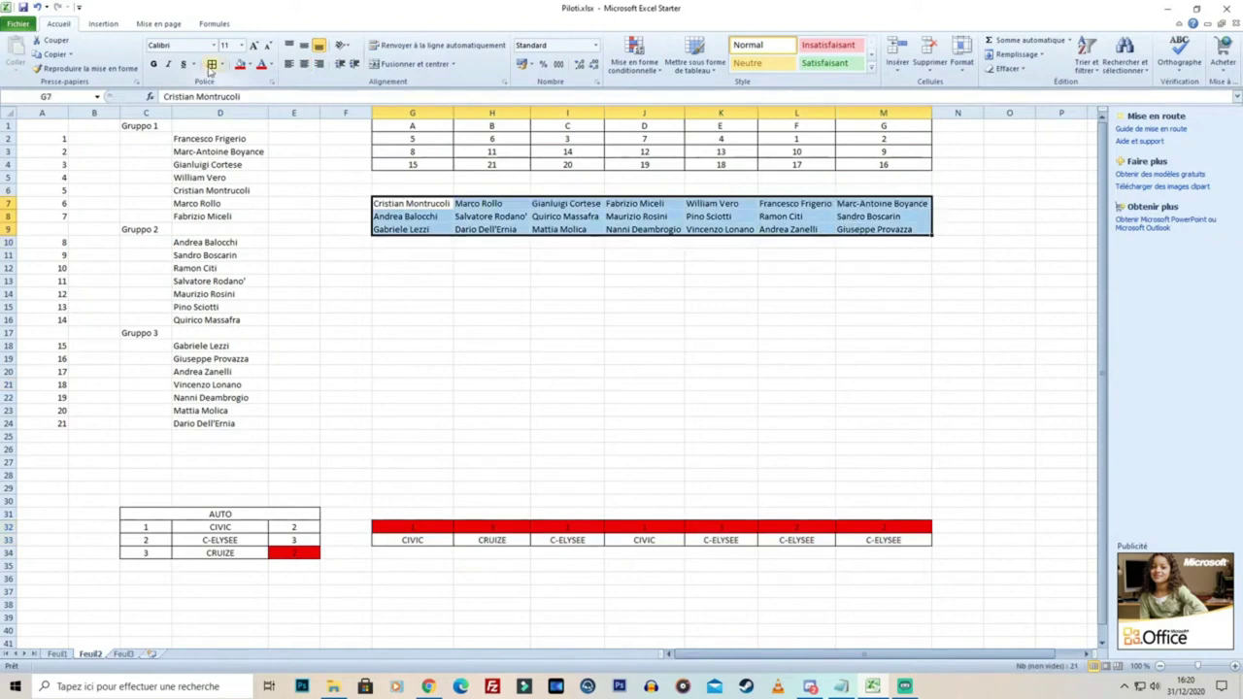
left_click(212, 64)
left_click(493, 345)
Center the driver names in cells G7 to M9 horizontally
left_click_drag(425, 200, 866, 233)
left_click(303, 63)
left_click(478, 323)
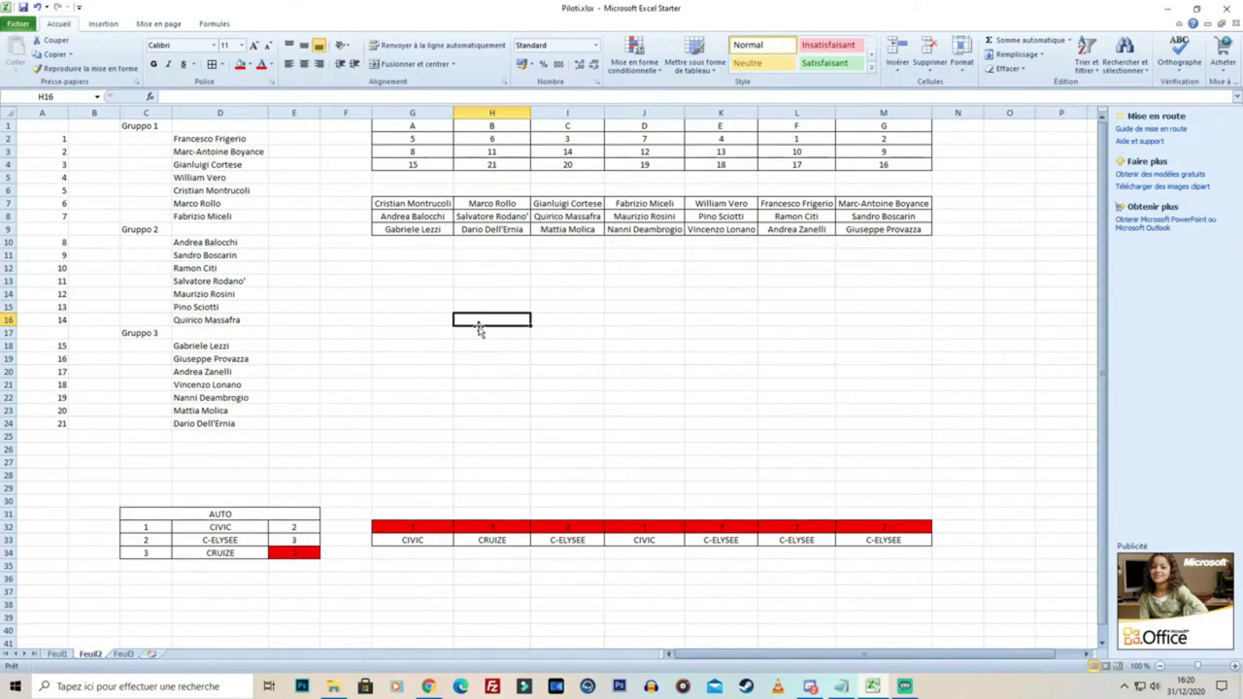
left_click(527, 499)
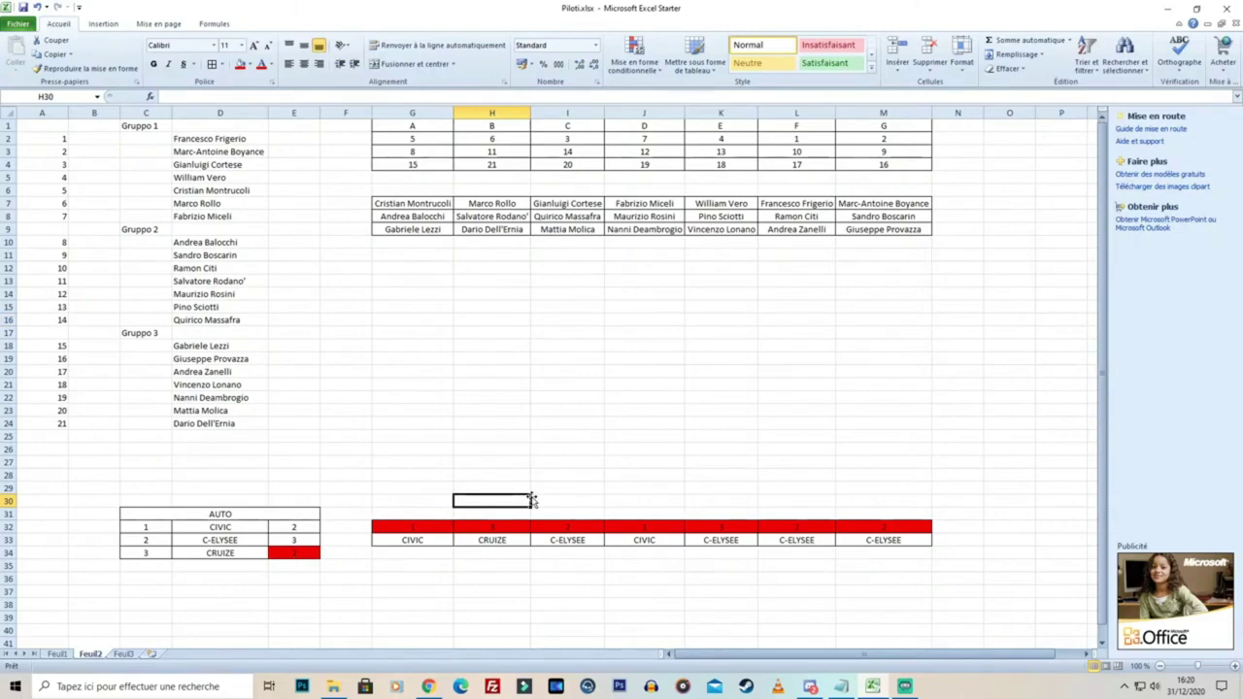